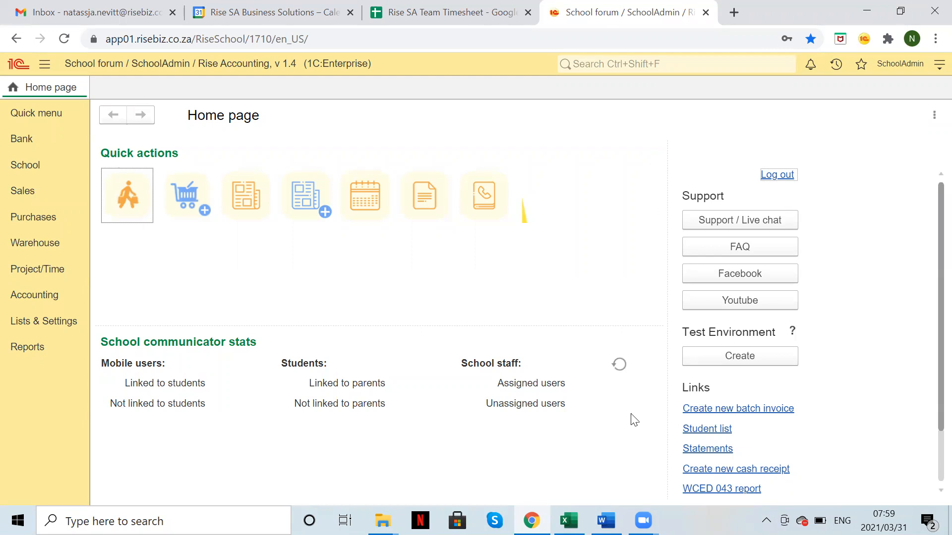
Step: Bring the Chart of Accounts.docx Word document to the front from the taskbar
{"action": "left_click", "coordinate": [606, 521]}
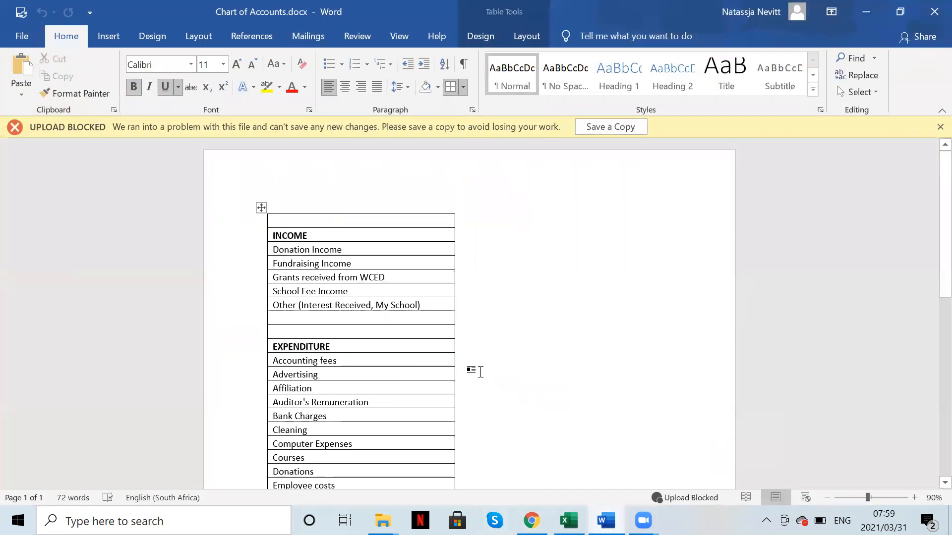
Step: Scroll through the Word income and expenditure table, then minimize all windows to show the desktop
{"action": "scroll", "coordinate": [471, 406], "scroll_direction": "down", "scroll_amount": 2}
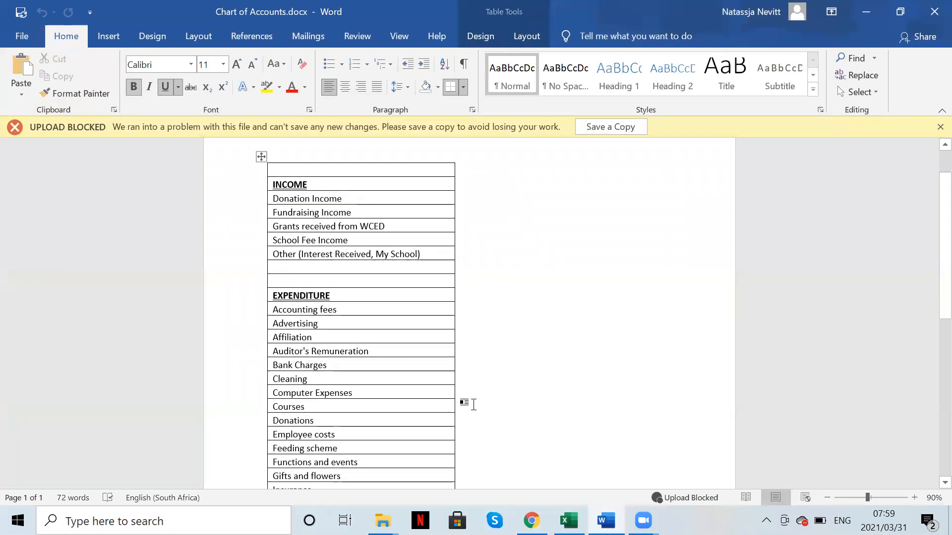
{"action": "scroll", "coordinate": [473, 404], "scroll_direction": "down", "scroll_amount": 6}
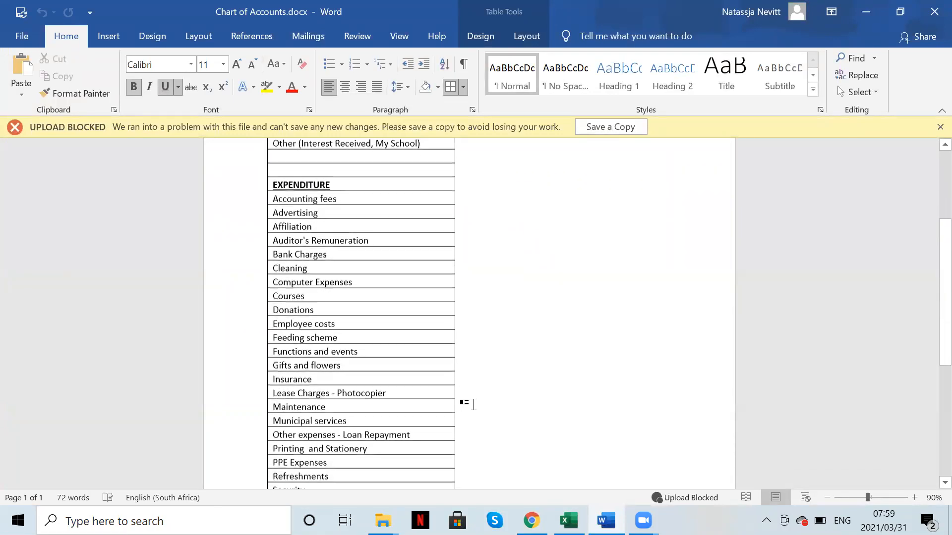
{"action": "scroll", "coordinate": [474, 405], "scroll_direction": "down", "scroll_amount": 3}
{"action": "scroll", "coordinate": [473, 405], "scroll_direction": "up", "scroll_amount": 9}
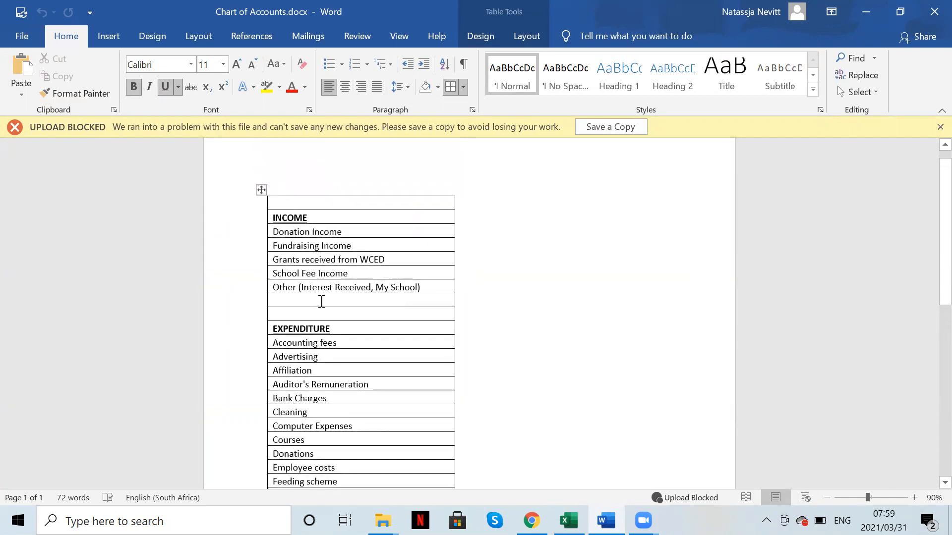
{"action": "scroll", "coordinate": [376, 399], "scroll_direction": "down", "scroll_amount": 9}
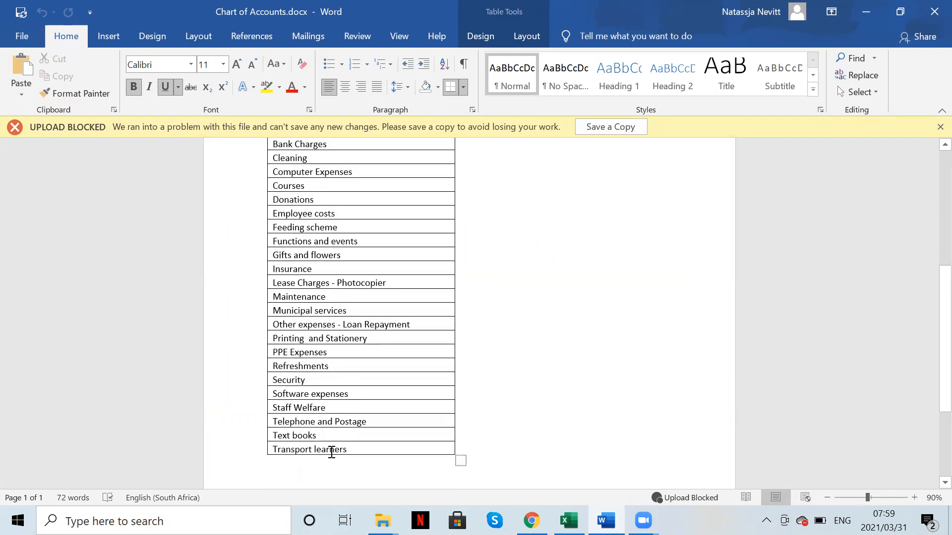
{"action": "scroll", "coordinate": [331, 452], "scroll_direction": "up", "scroll_amount": 3}
{"action": "scroll", "coordinate": [331, 452], "scroll_direction": "up", "scroll_amount": 6}
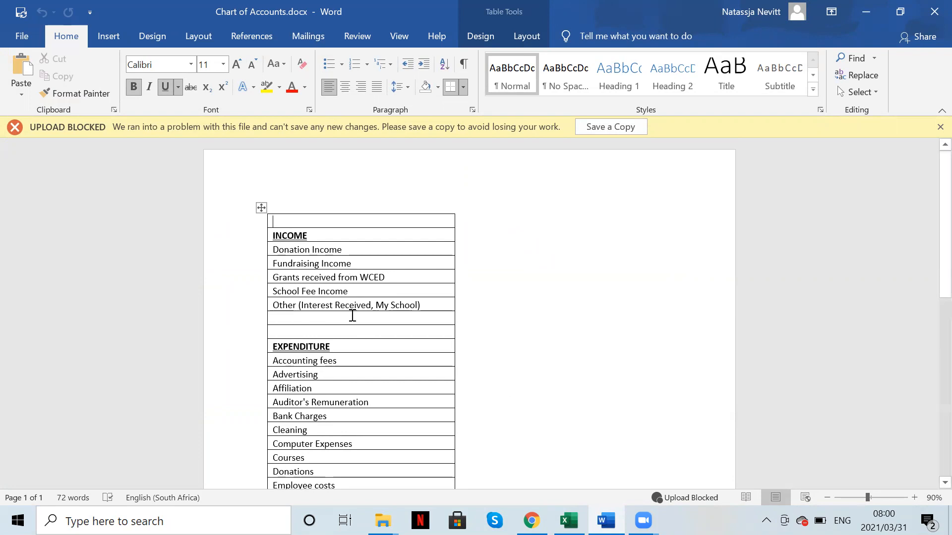
{"action": "scroll", "coordinate": [393, 477], "scroll_direction": "down", "scroll_amount": 3}
{"action": "scroll", "coordinate": [393, 477], "scroll_direction": "down", "scroll_amount": 2}
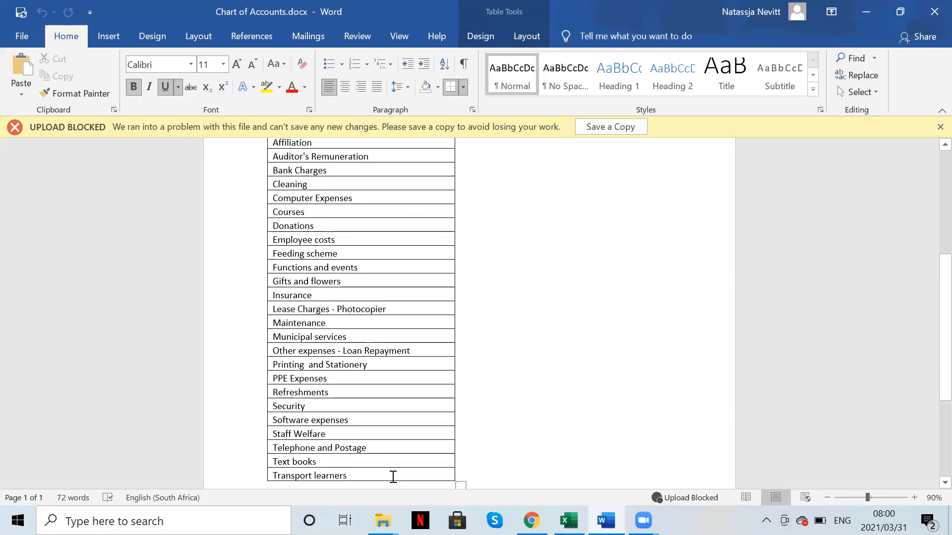
{"action": "scroll", "coordinate": [393, 477], "scroll_direction": "up", "scroll_amount": 3}
{"action": "scroll", "coordinate": [393, 477], "scroll_direction": "up", "scroll_amount": 1}
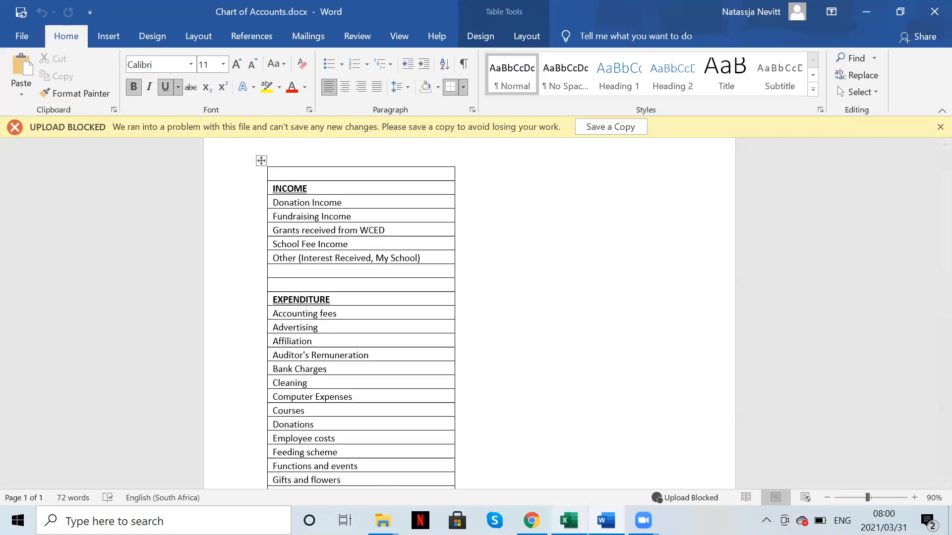
{"action": "mouse_move", "coordinate": [569, 520]}
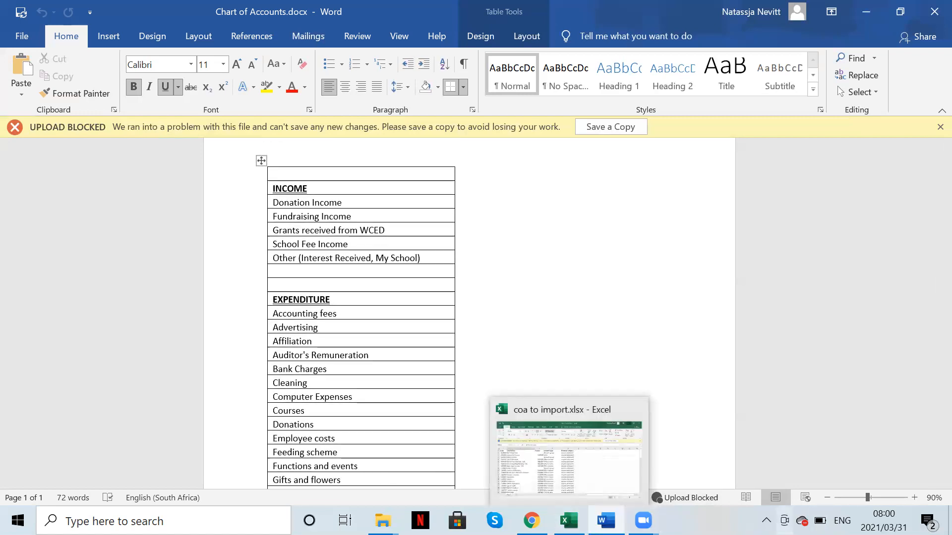
{"action": "key", "text": "super+d"}
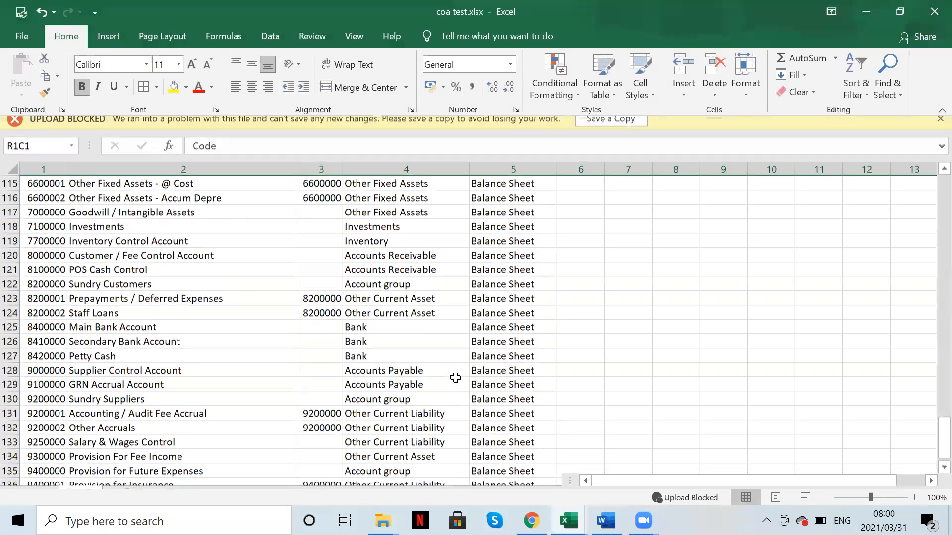
Step: Inspect the school fee accounts in coa test.xlsx and dismiss the licence and upload-blocked warnings
{"action": "scroll", "coordinate": [221, 313], "scroll_direction": "up", "scroll_amount": 20}
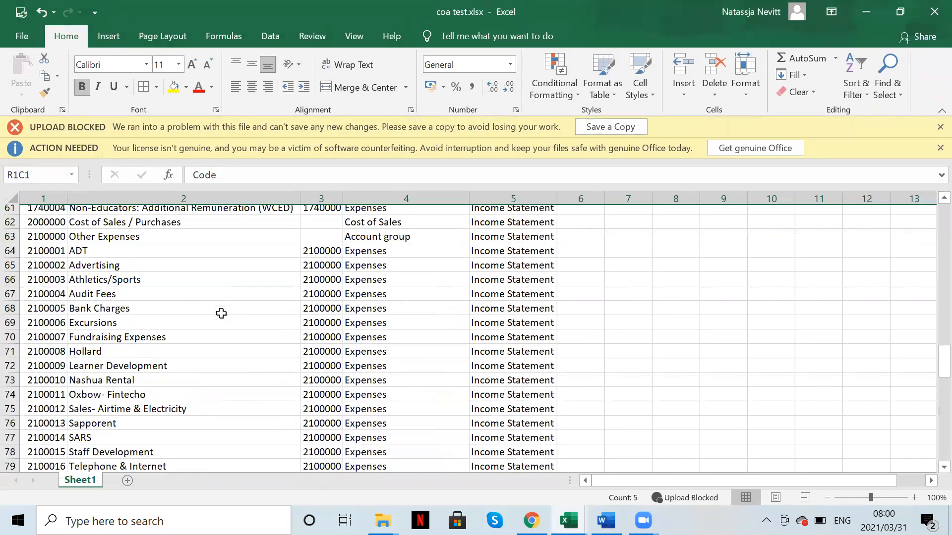
{"action": "scroll", "coordinate": [221, 314], "scroll_direction": "up", "scroll_amount": 2}
{"action": "left_click", "coordinate": [483, 290]}
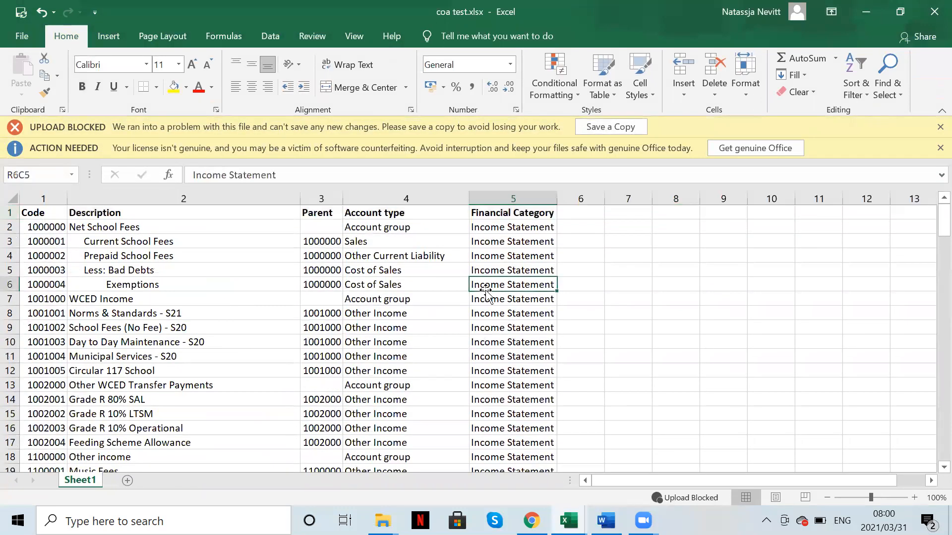
{"action": "left_click", "coordinate": [126, 240]}
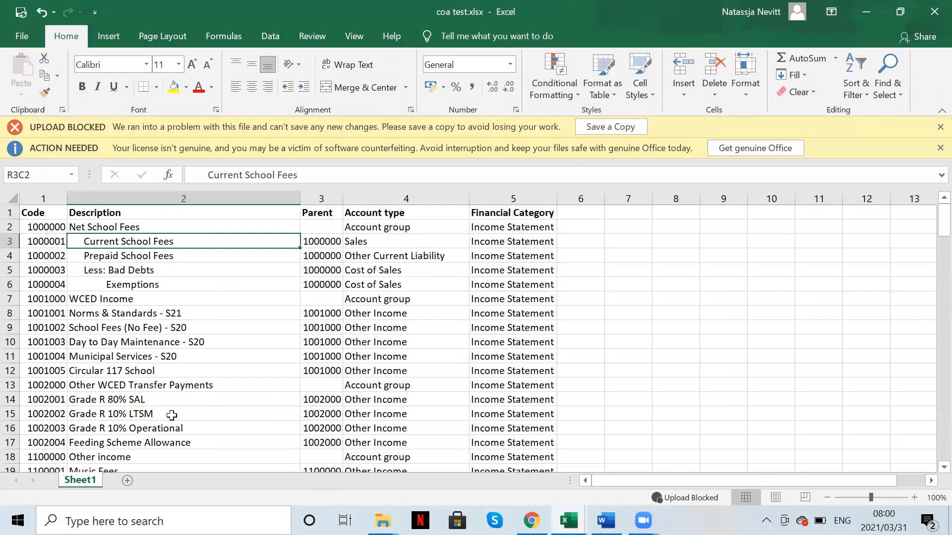
{"action": "scroll", "coordinate": [172, 415], "scroll_direction": "down", "scroll_amount": 2}
{"action": "scroll", "coordinate": [172, 416], "scroll_direction": "down", "scroll_amount": 1}
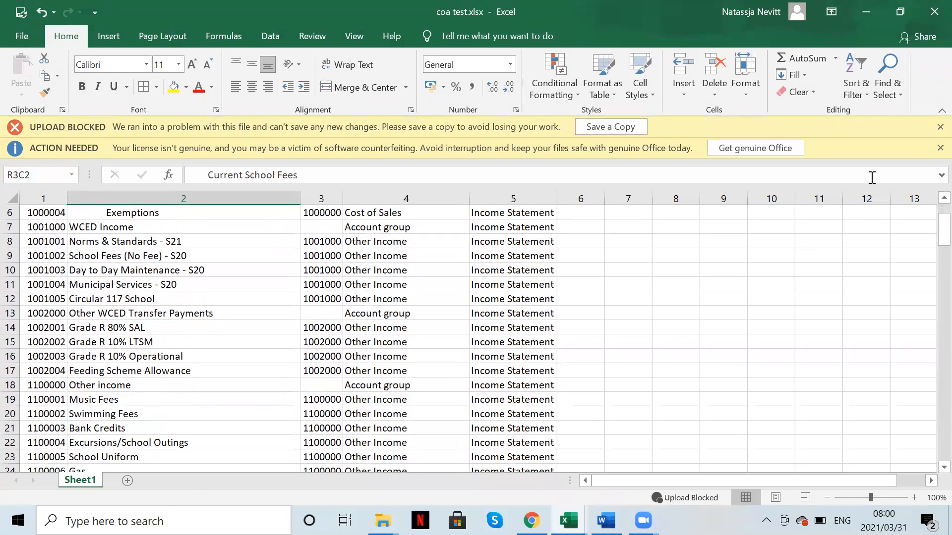
{"action": "left_click", "coordinate": [940, 147]}
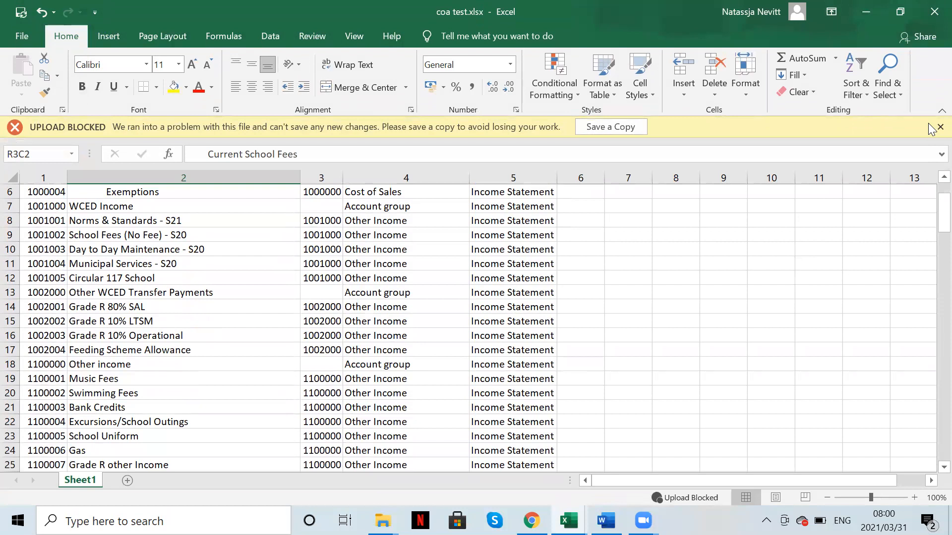
{"action": "left_click", "coordinate": [940, 127]}
Step: Browse the account list and select the Prepaid School Fees, Bad Debts and Exemptions rows
{"action": "scroll", "coordinate": [229, 250], "scroll_direction": "up", "scroll_amount": 2}
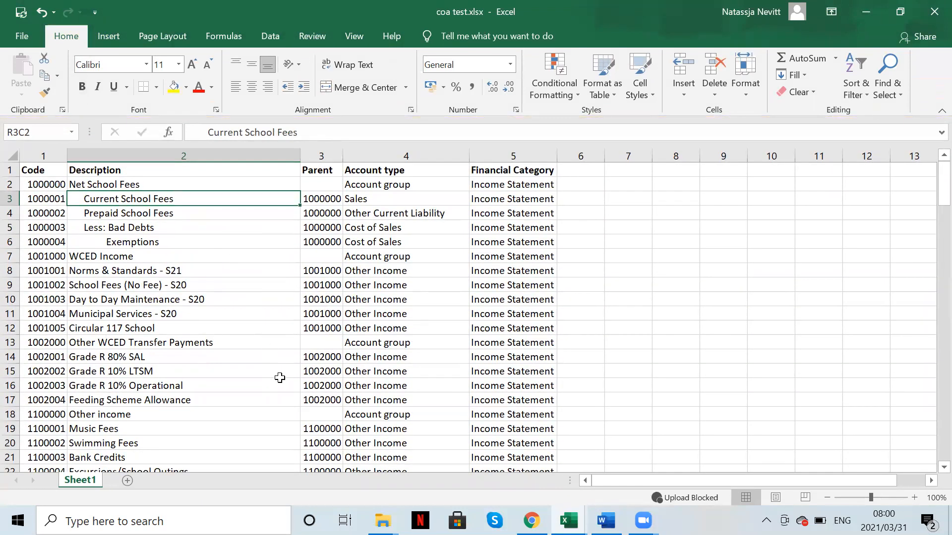
{"action": "scroll", "coordinate": [291, 418], "scroll_direction": "down", "scroll_amount": 4}
{"action": "scroll", "coordinate": [293, 420], "scroll_direction": "down", "scroll_amount": 13}
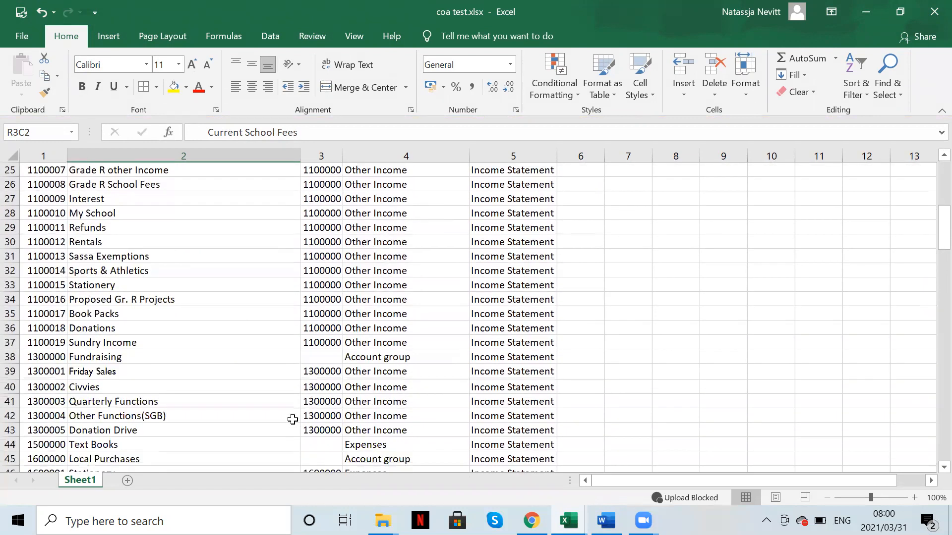
{"action": "scroll", "coordinate": [292, 419], "scroll_direction": "down", "scroll_amount": 11}
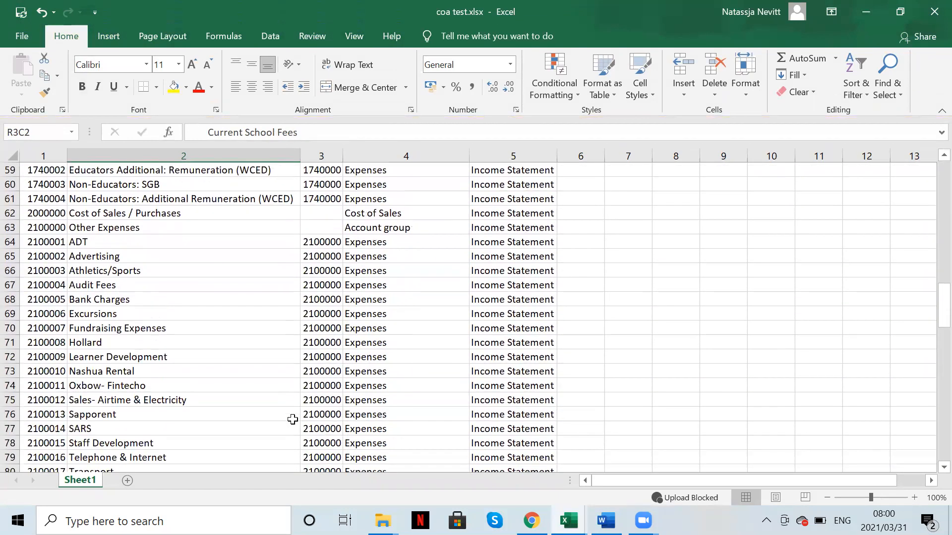
{"action": "left_click", "coordinate": [532, 241]}
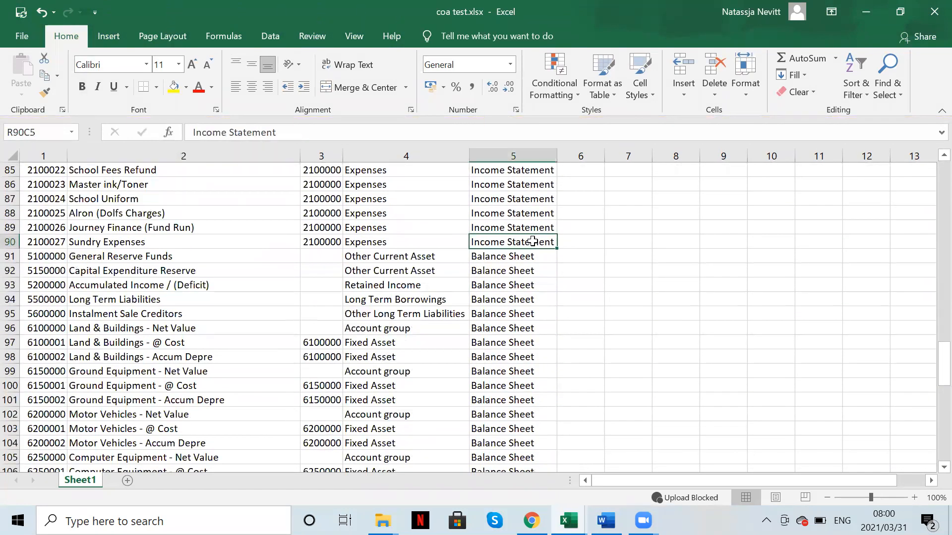
{"action": "left_click", "coordinate": [10, 241]}
{"action": "left_click_drag", "start_coordinate": [10, 256], "coordinate": [30, 457]}
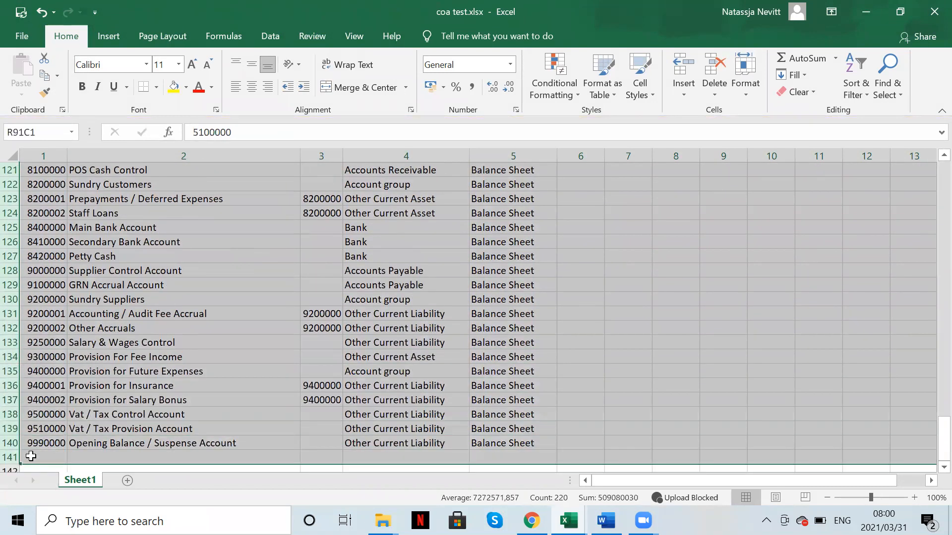
{"action": "scroll", "coordinate": [140, 238], "scroll_direction": "up", "scroll_amount": 20}
{"action": "scroll", "coordinate": [140, 238], "scroll_direction": "up", "scroll_amount": 7}
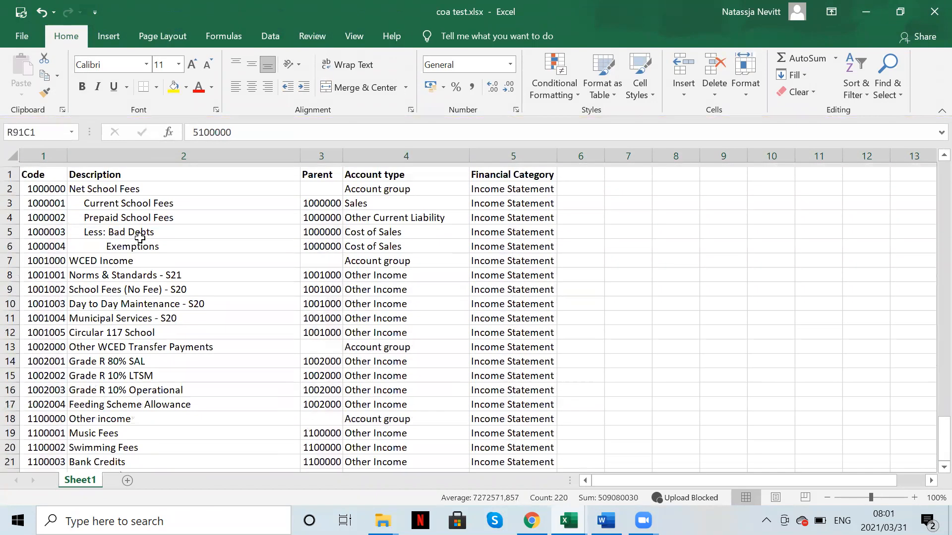
{"action": "left_click", "coordinate": [160, 328]}
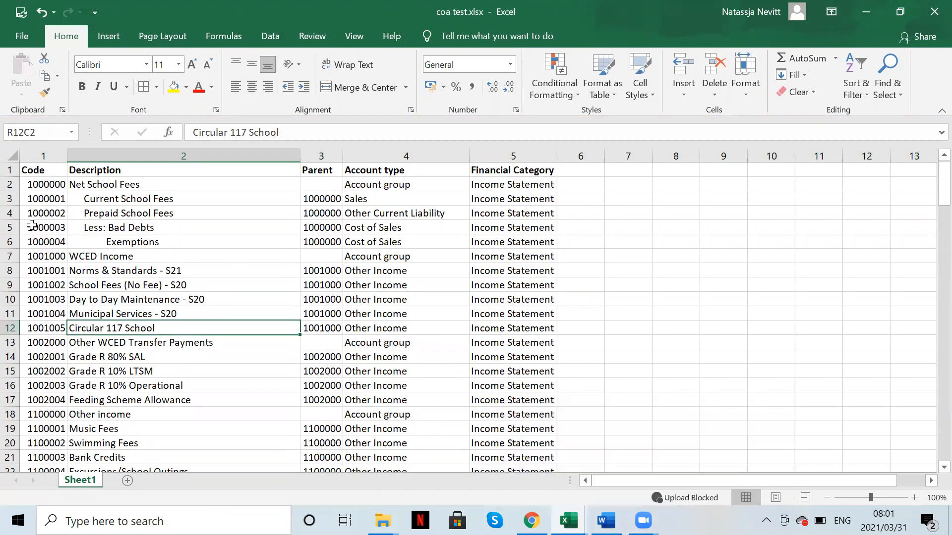
{"action": "left_click_drag", "start_coordinate": [10, 213], "coordinate": [10, 241]}
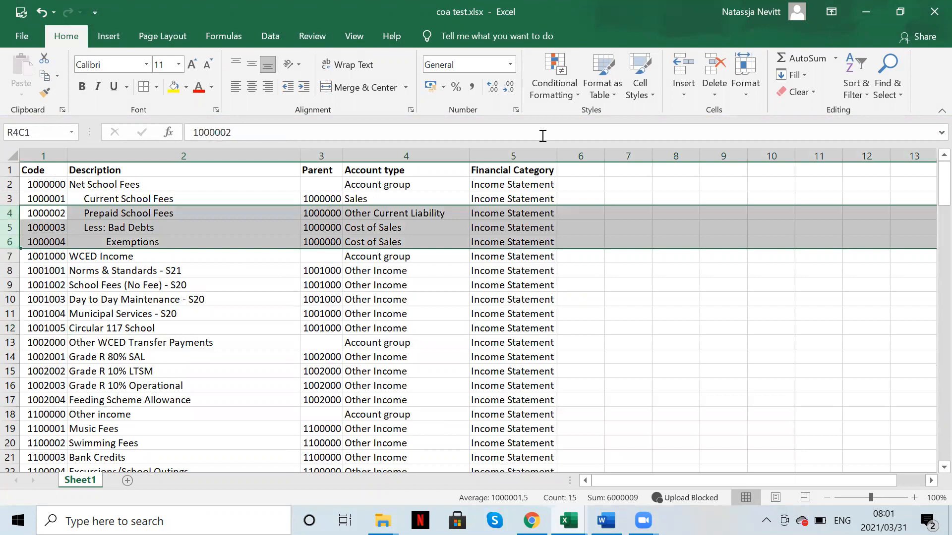
Step: Delete the three selected school fee rows and check the School Fee Income name in Word
{"action": "left_click", "coordinate": [714, 67]}
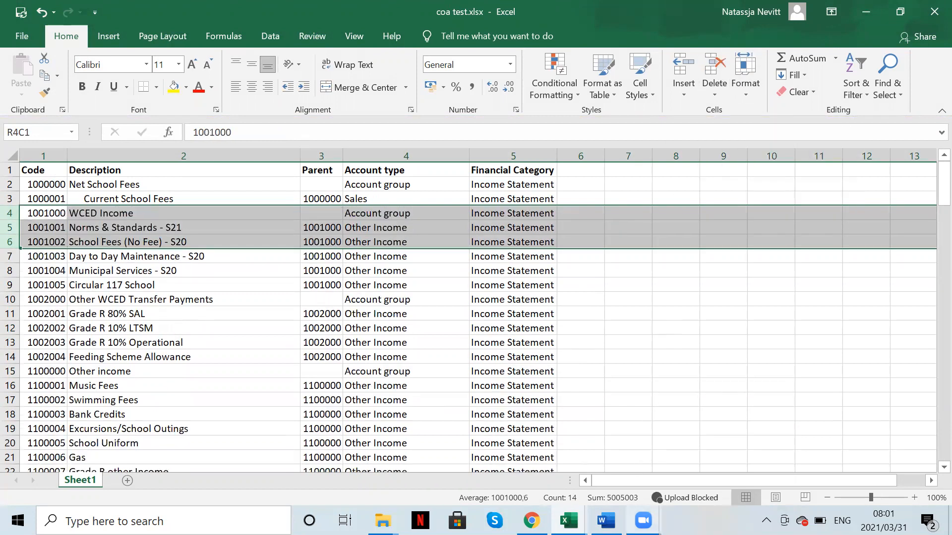
{"action": "left_click", "coordinate": [606, 520]}
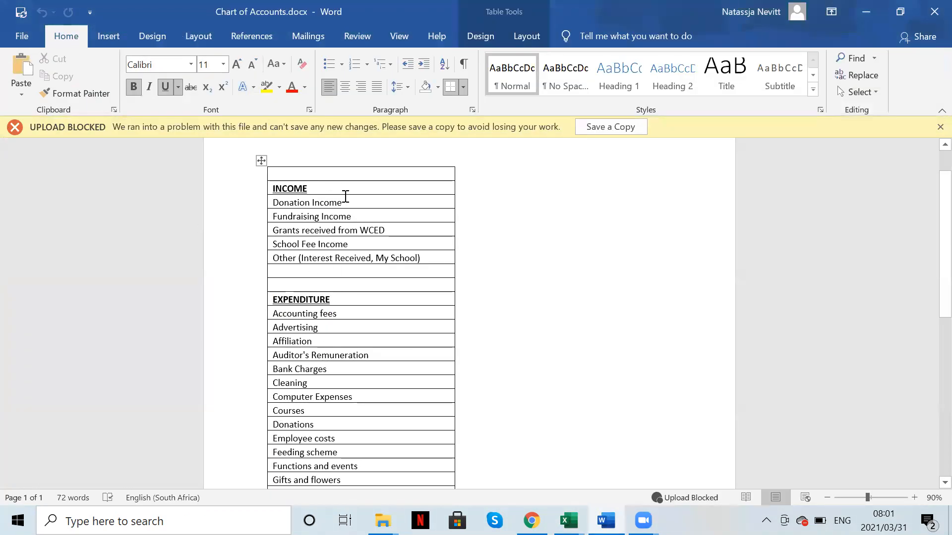
{"action": "left_click_drag", "start_coordinate": [356, 246], "coordinate": [274, 244]}
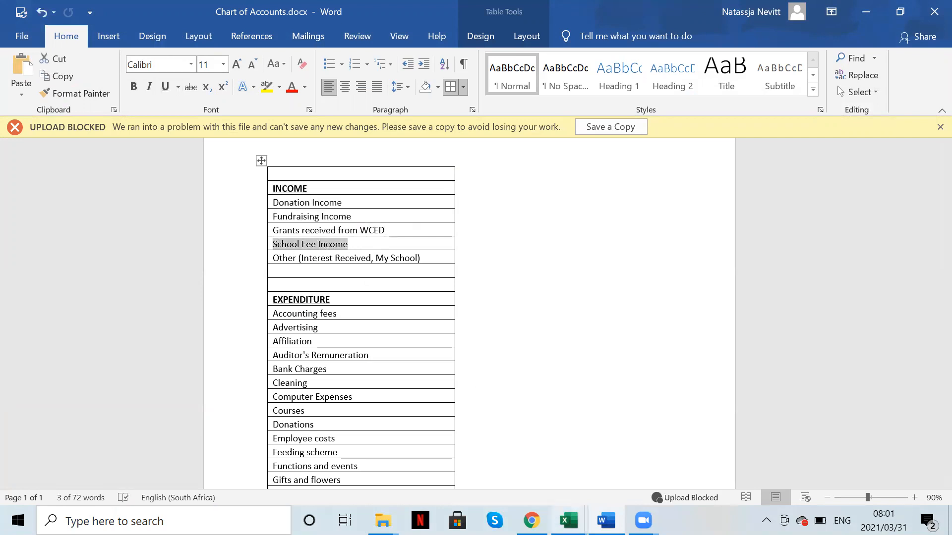
Step: Rename the Current School Fees account to 'School Fee Income' in the workbook
{"action": "left_click", "coordinate": [641, 475]}
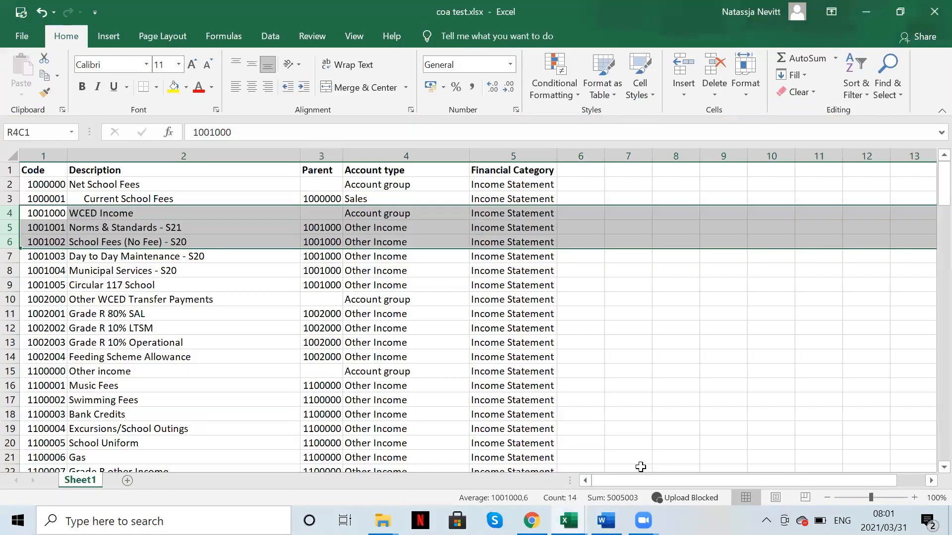
{"action": "left_click", "coordinate": [150, 199]}
{"action": "left_click_drag", "start_coordinate": [316, 132], "coordinate": [133, 132]}
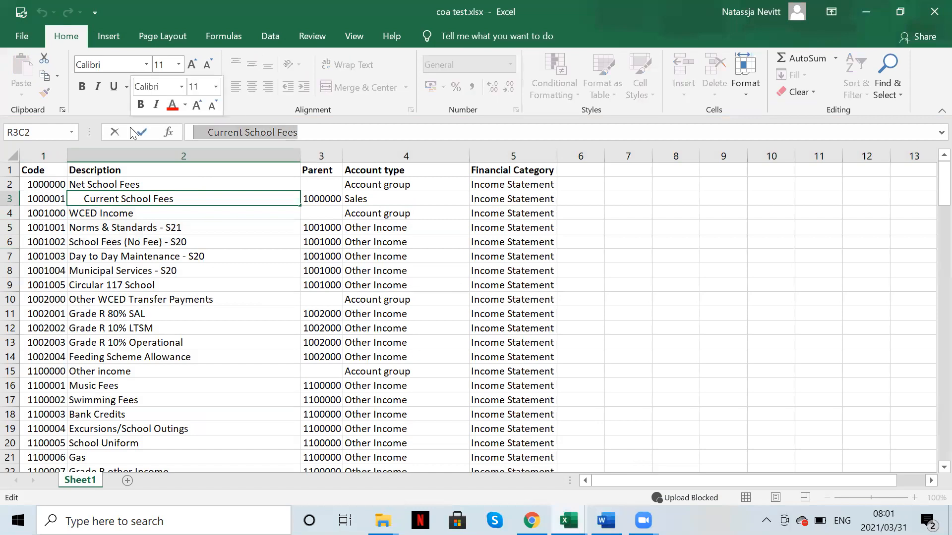
{"action": "type", "text": "School"}
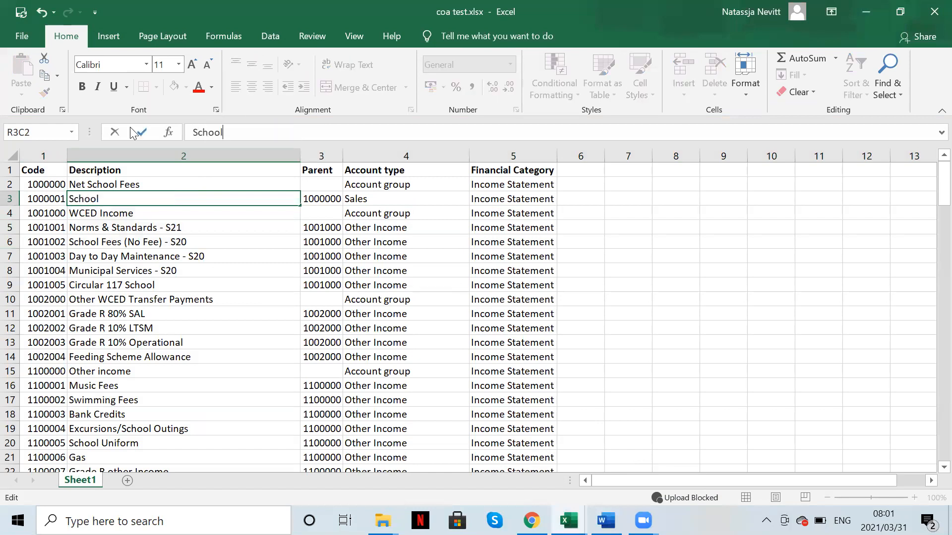
{"action": "type", "text": " Fee Income"}
{"action": "key", "text": "Return"}
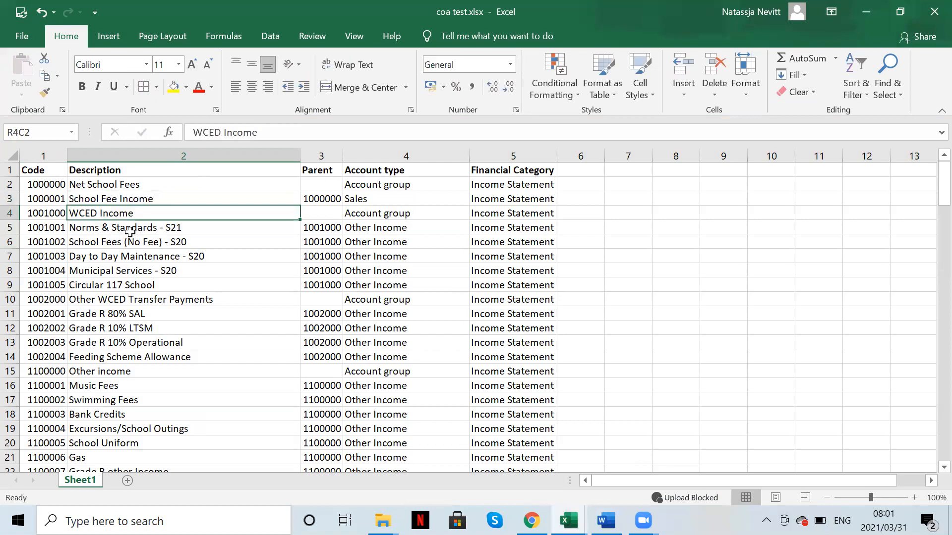
{"action": "mouse_move", "coordinate": [606, 520]}
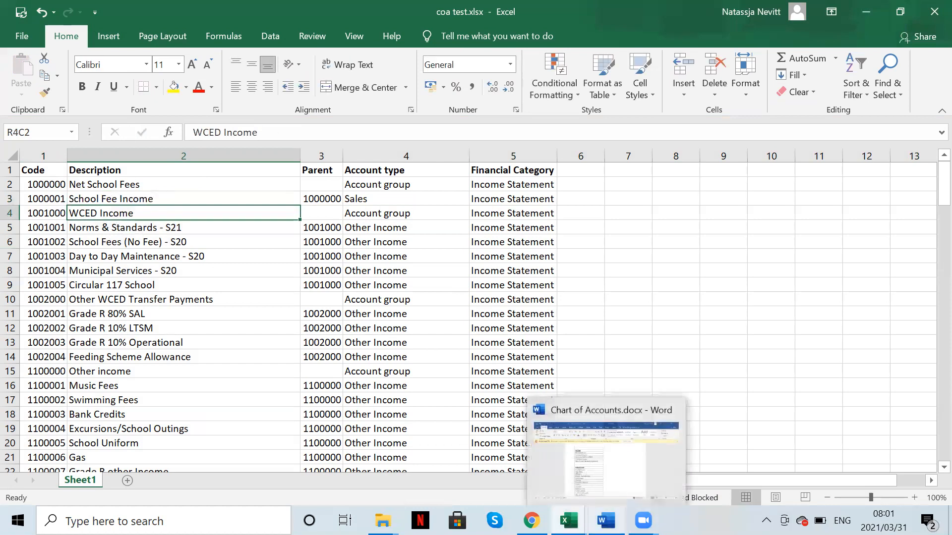
{"action": "left_click", "coordinate": [611, 471]}
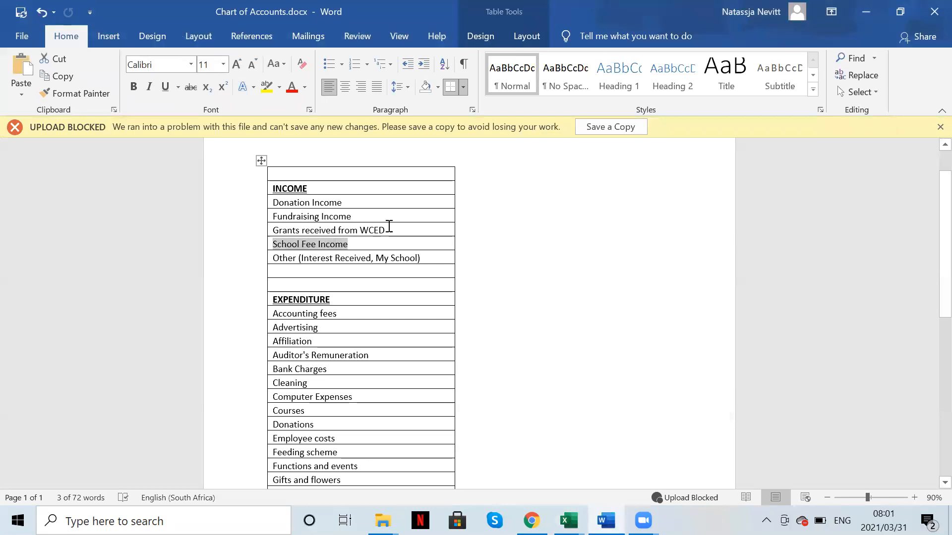
Step: Highlight 'Grants received from WCED' in Word, then return to the coa test.xlsx workbook
{"action": "left_click_drag", "start_coordinate": [395, 229], "coordinate": [273, 227]}
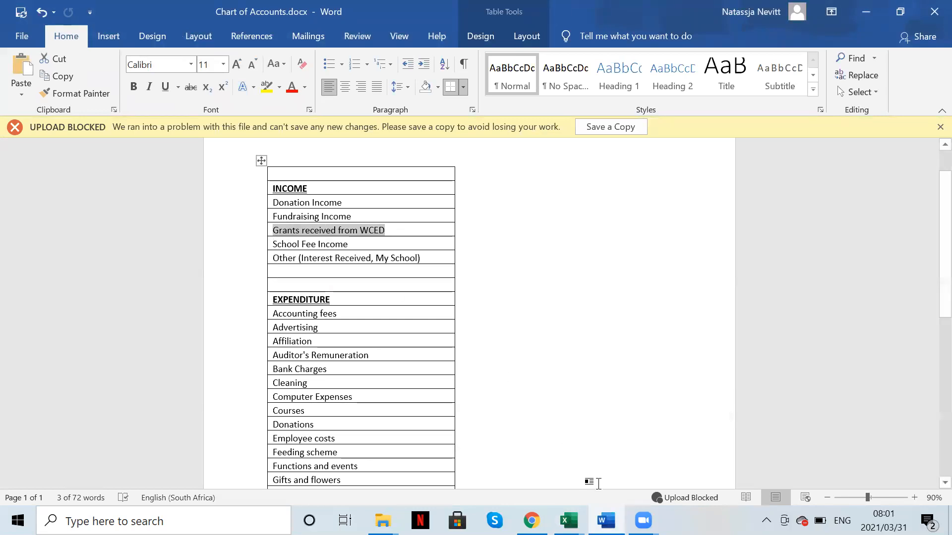
{"action": "left_click", "coordinate": [569, 520]}
{"action": "left_click", "coordinate": [639, 463]}
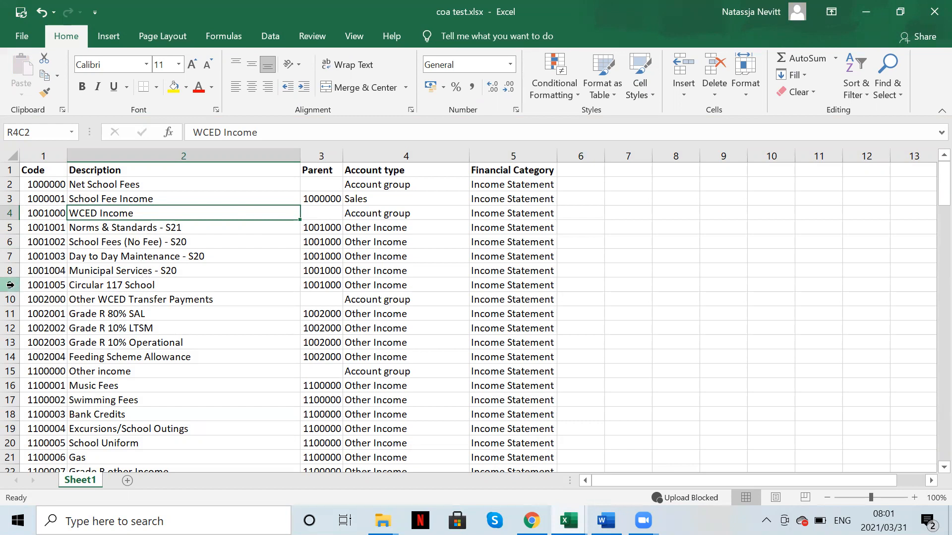
Step: Delete WCED sub-account rows 5–9 and set row 4 to 'Grants receved from the WCED', type Other Income
{"action": "left_click_drag", "start_coordinate": [10, 285], "coordinate": [9, 228]}
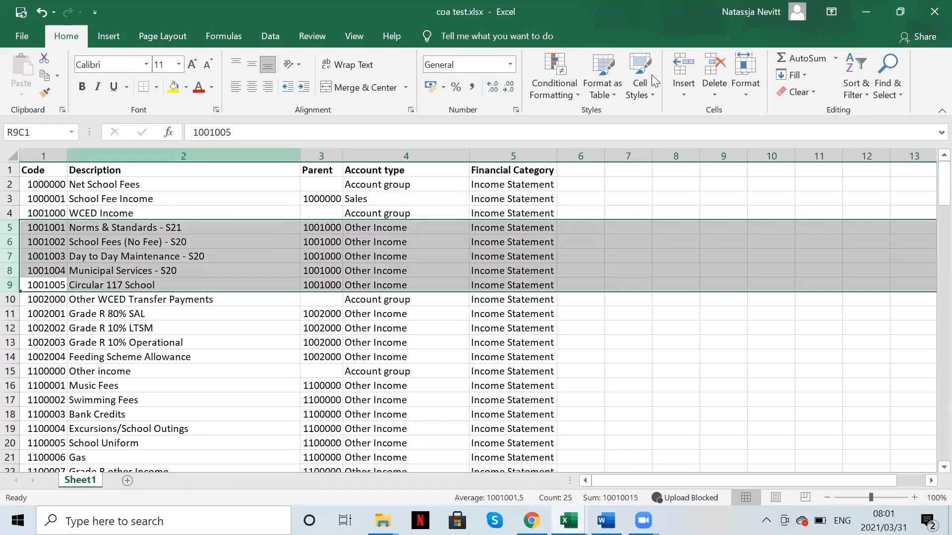
{"action": "left_click", "coordinate": [715, 66]}
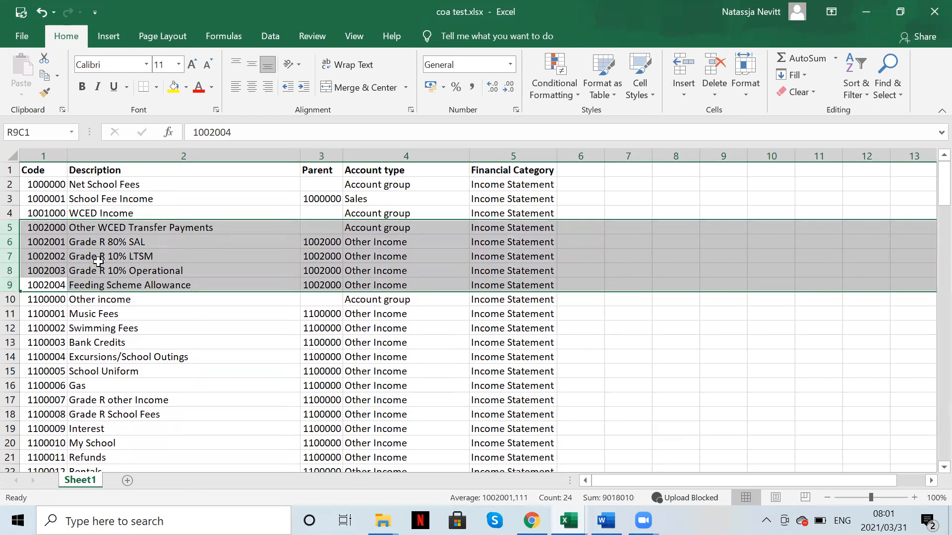
{"action": "left_click", "coordinate": [98, 214]}
{"action": "type", "text": "G"}
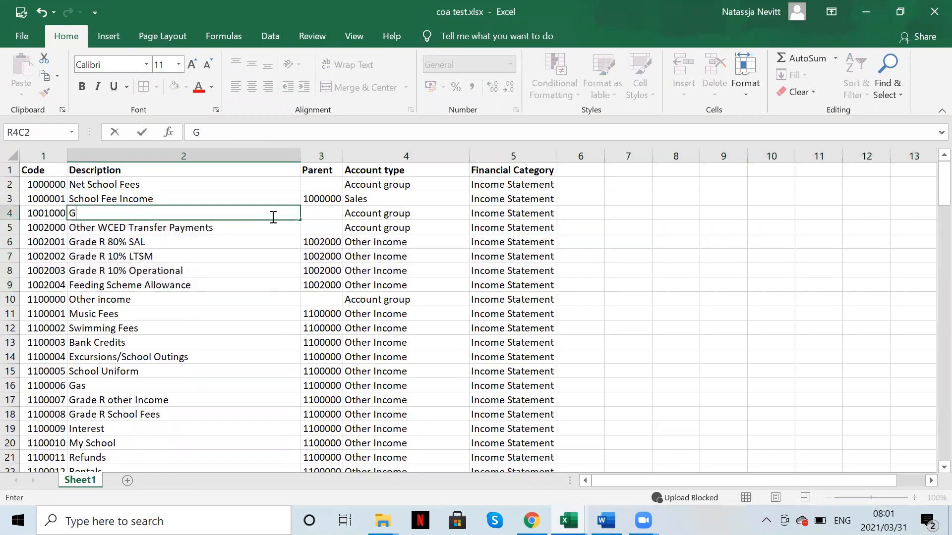
{"action": "type", "text": "rants receve"}
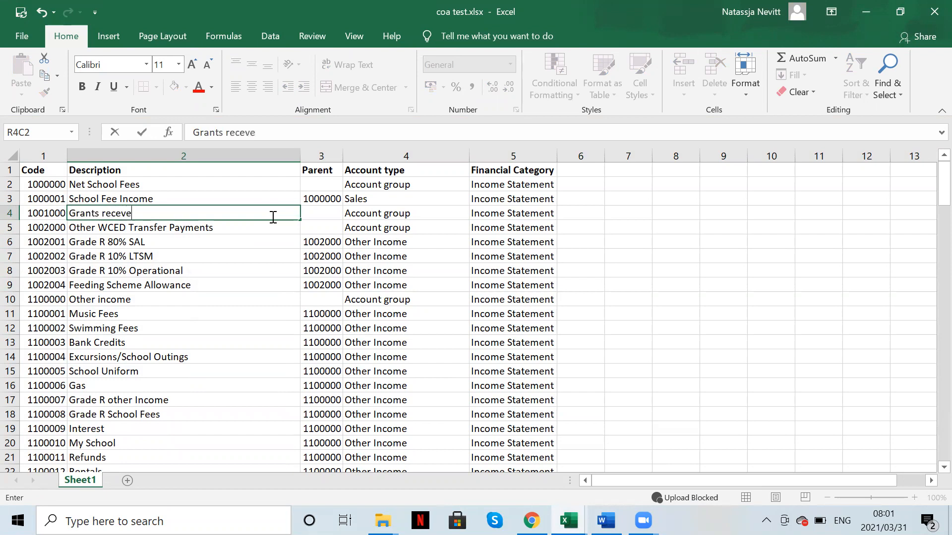
{"action": "type", "text": "d from the WCED"}
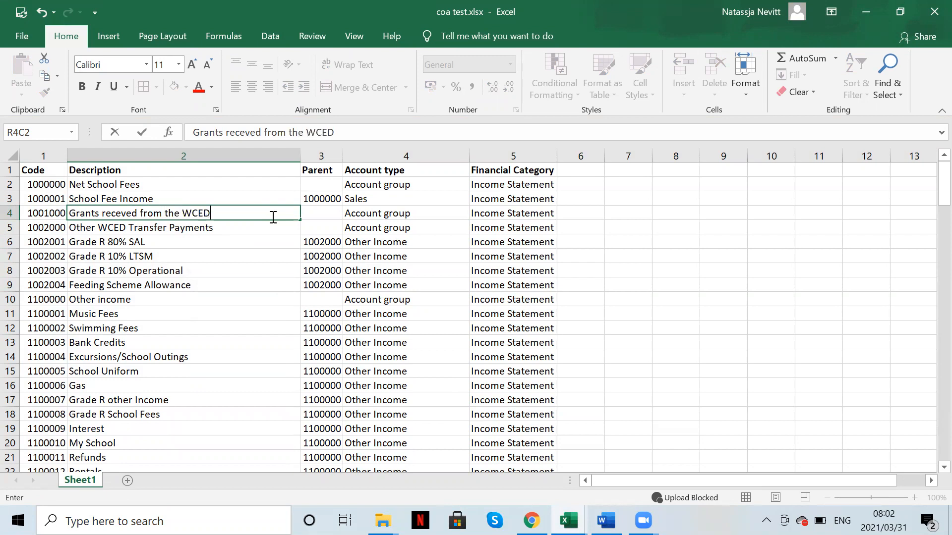
{"action": "key", "text": "Return"}
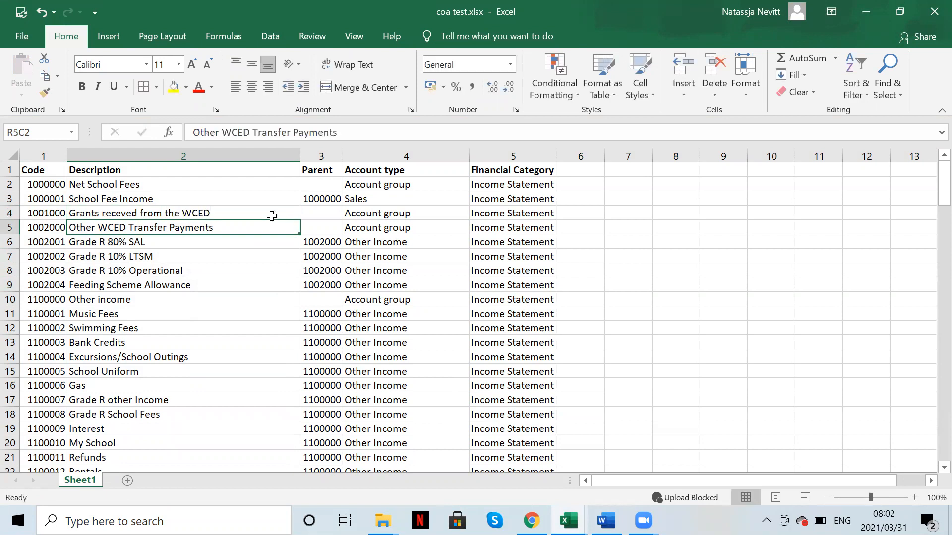
{"action": "left_click", "coordinate": [391, 214]}
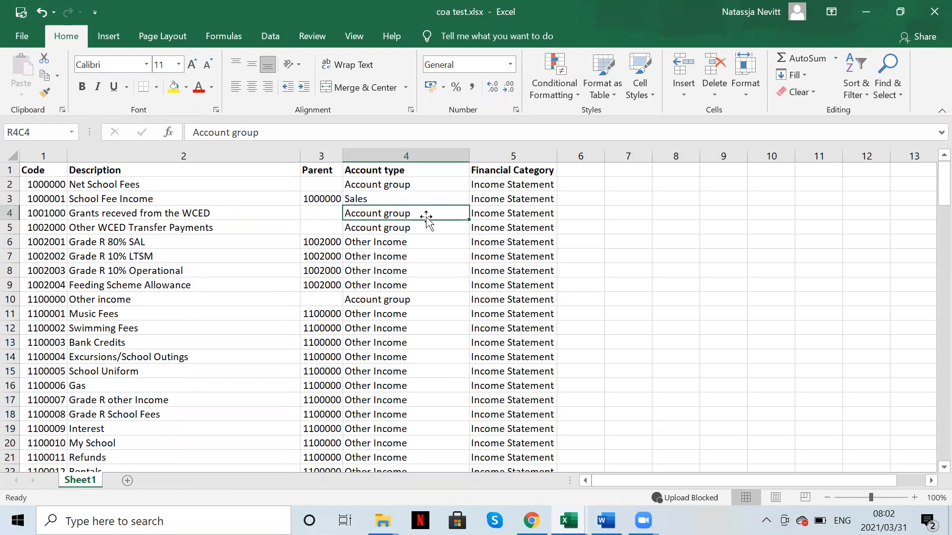
{"action": "type", "text": "Other"}
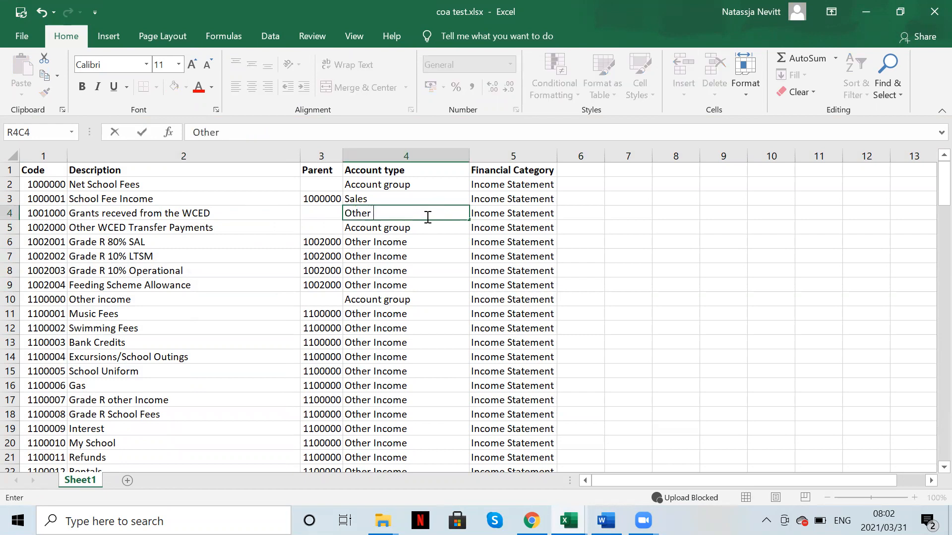
{"action": "type", "text": " Income"}
{"action": "key", "text": "Return"}
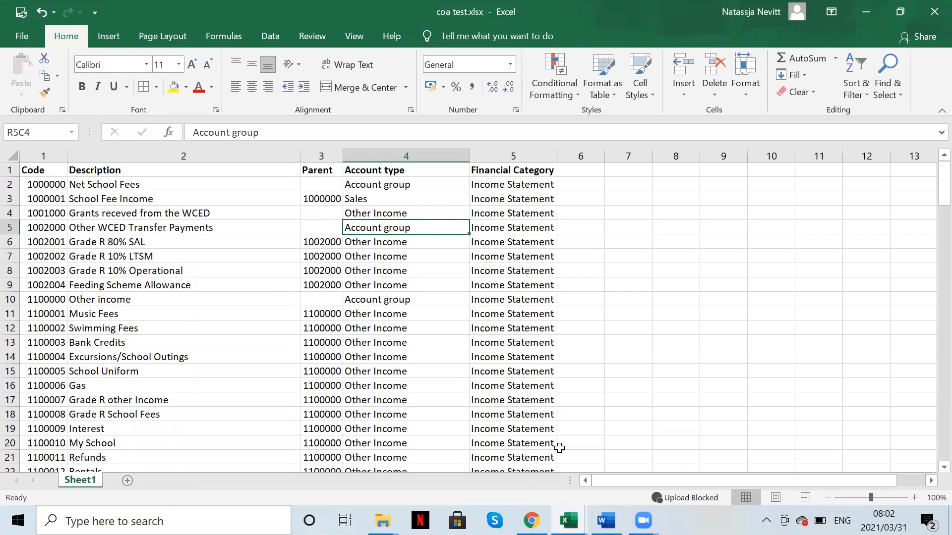
Step: Compare with the Word list and shorten the row 4 description to 'Grants receved from WCED'
{"action": "mouse_move", "coordinate": [606, 520]}
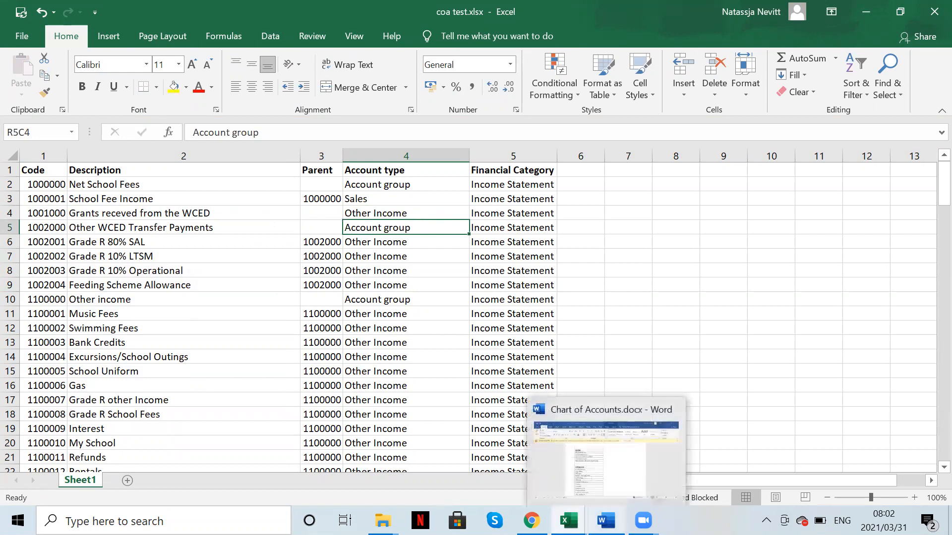
{"action": "left_click", "coordinate": [579, 448]}
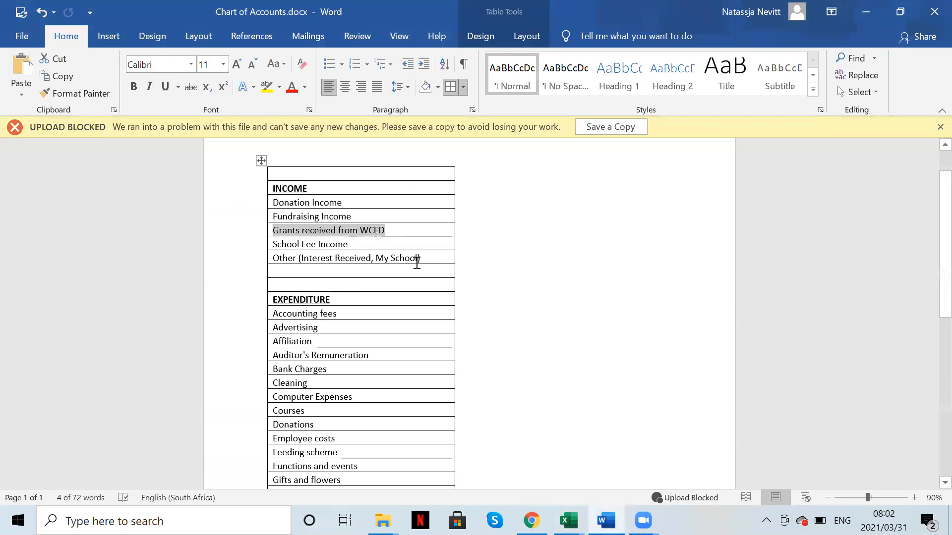
{"action": "mouse_move", "coordinate": [569, 521]}
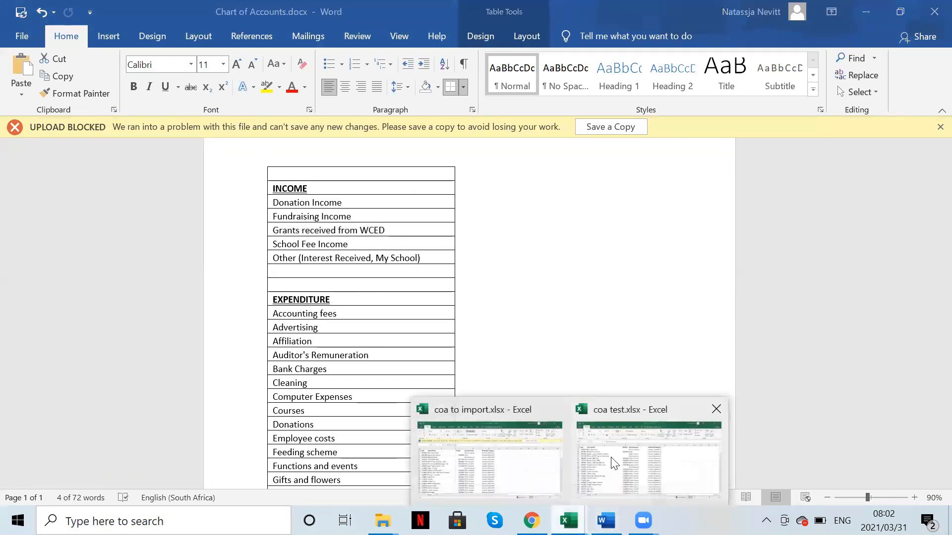
{"action": "left_click", "coordinate": [613, 458]}
{"action": "left_click", "coordinate": [166, 214]}
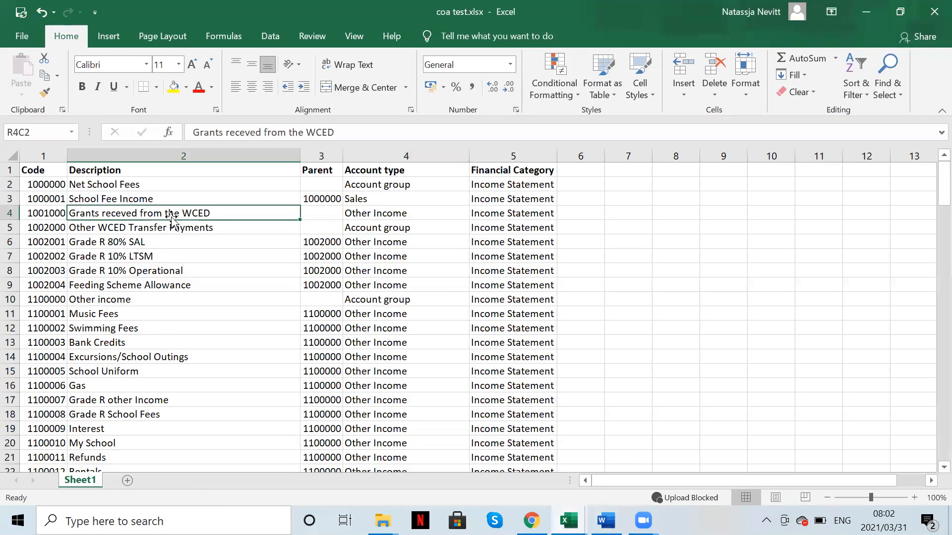
{"action": "left_click", "coordinate": [306, 134]}
{"action": "key", "text": "BackSpace"}
{"action": "key", "text": "BackSpace"}
{"action": "key", "text": "BackSpace"}
{"action": "key", "text": "BackSpace"}
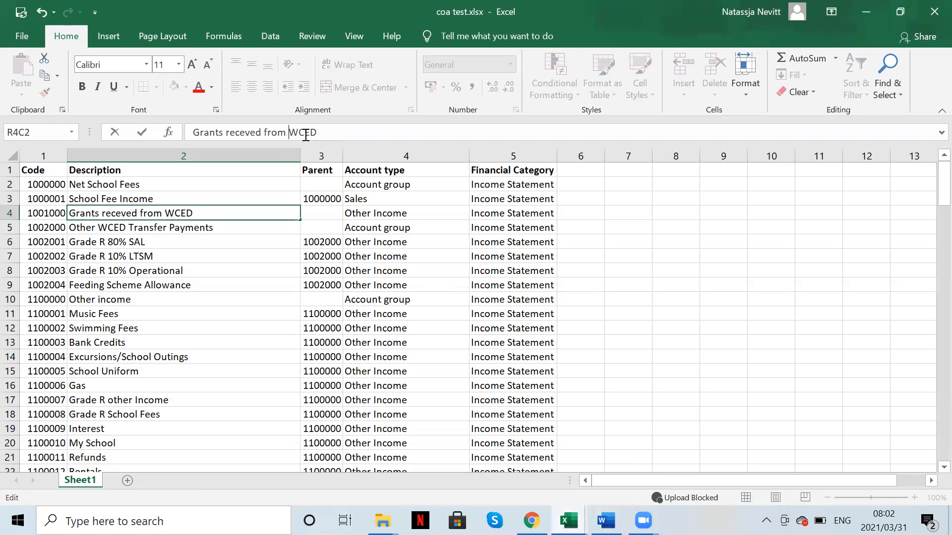
{"action": "key", "text": "Return"}
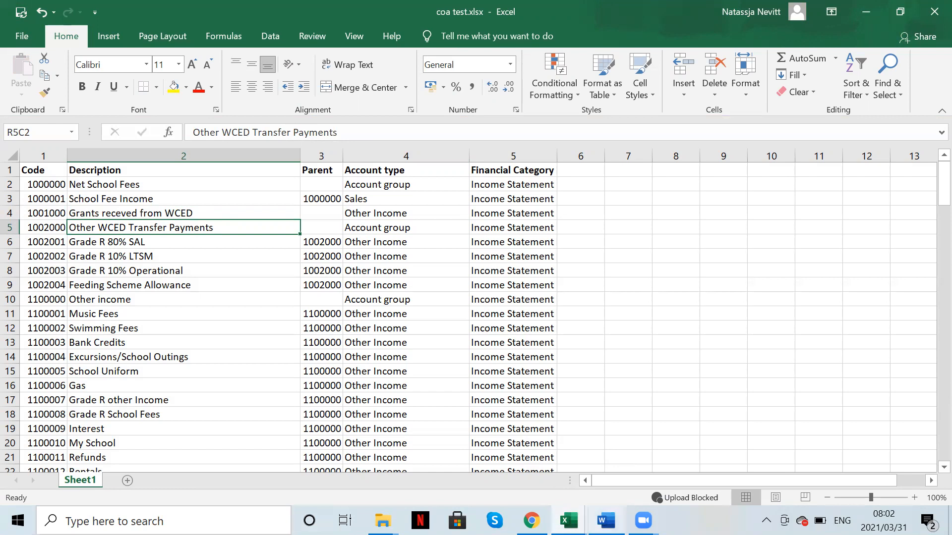
{"action": "left_click", "coordinate": [606, 521]}
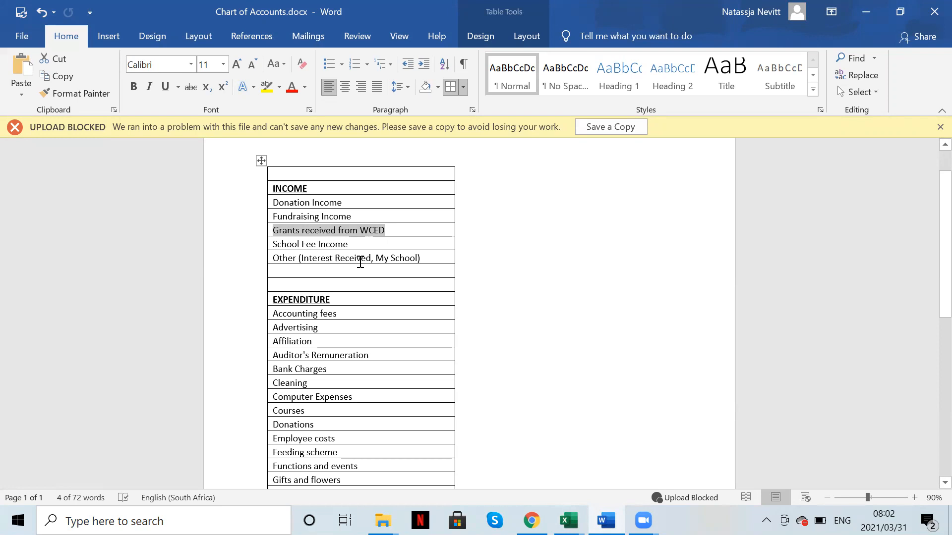
{"action": "left_click", "coordinate": [569, 520]}
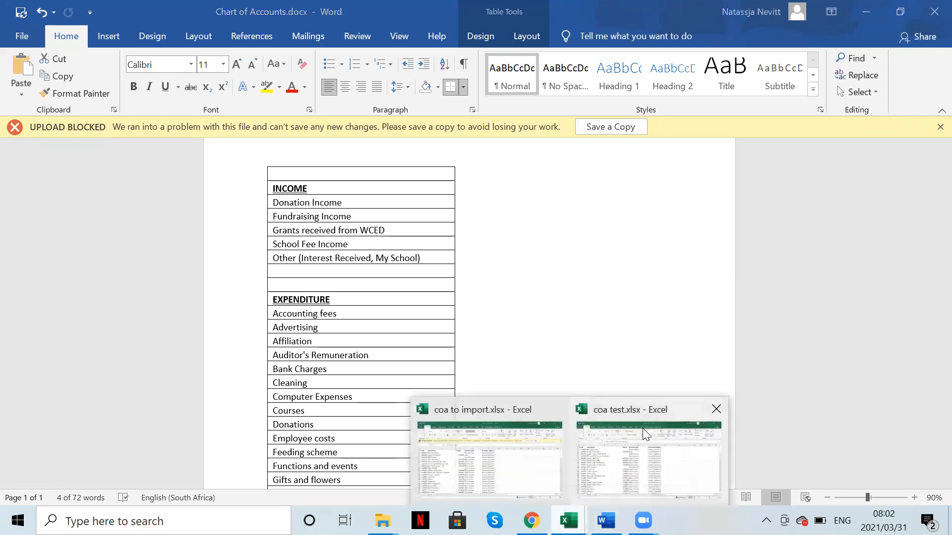
Step: Delete rows 5–9 holding the Other WCED Transfer Payments group and its four sub-accounts
{"action": "left_click", "coordinate": [646, 431]}
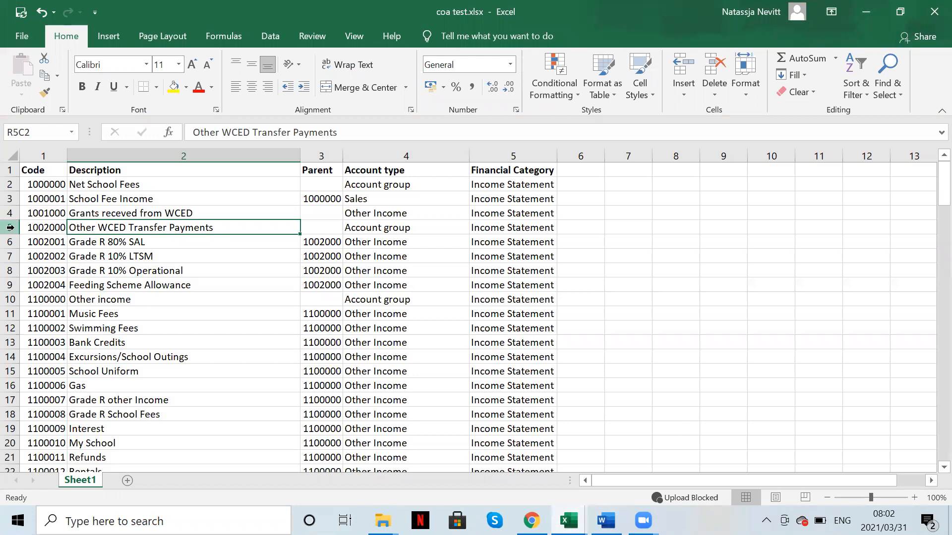
{"action": "left_click_drag", "start_coordinate": [12, 227], "coordinate": [15, 286]}
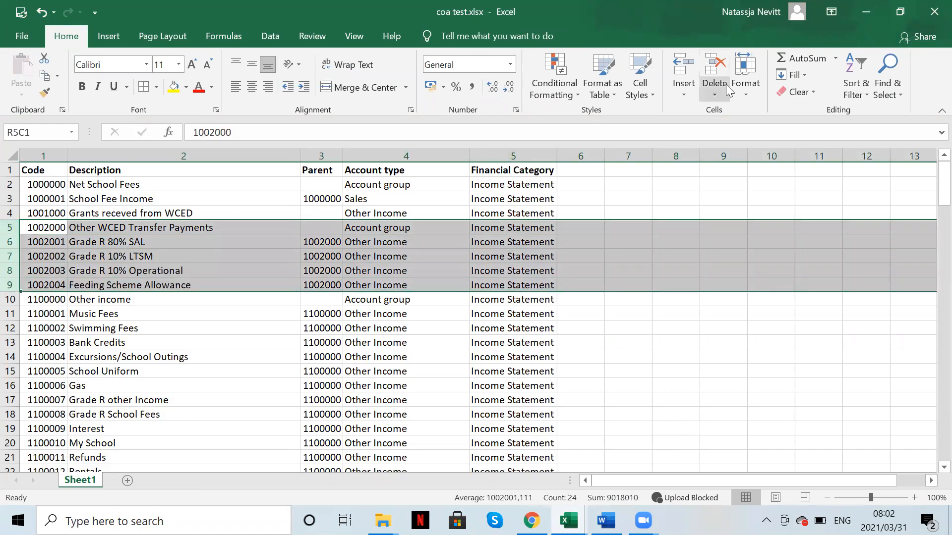
{"action": "left_click", "coordinate": [722, 67]}
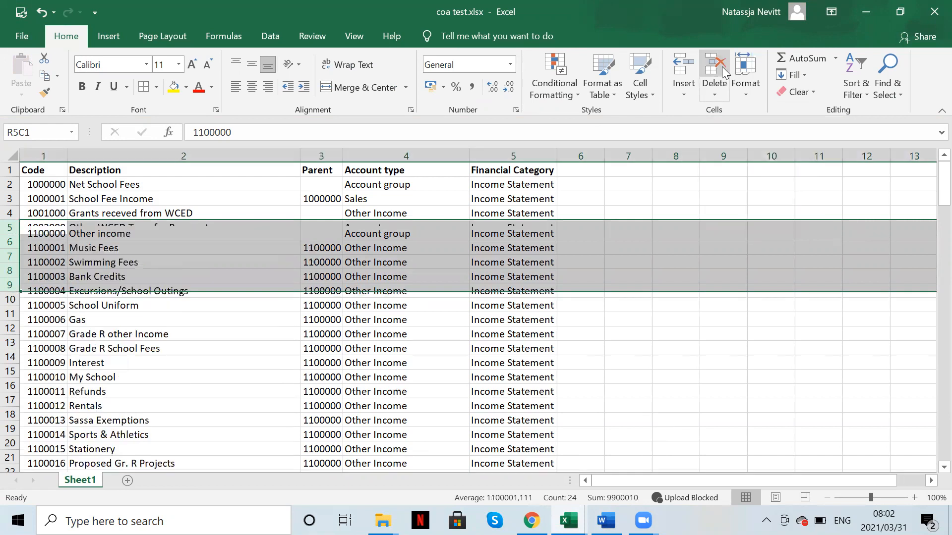
{"action": "left_click", "coordinate": [85, 243]}
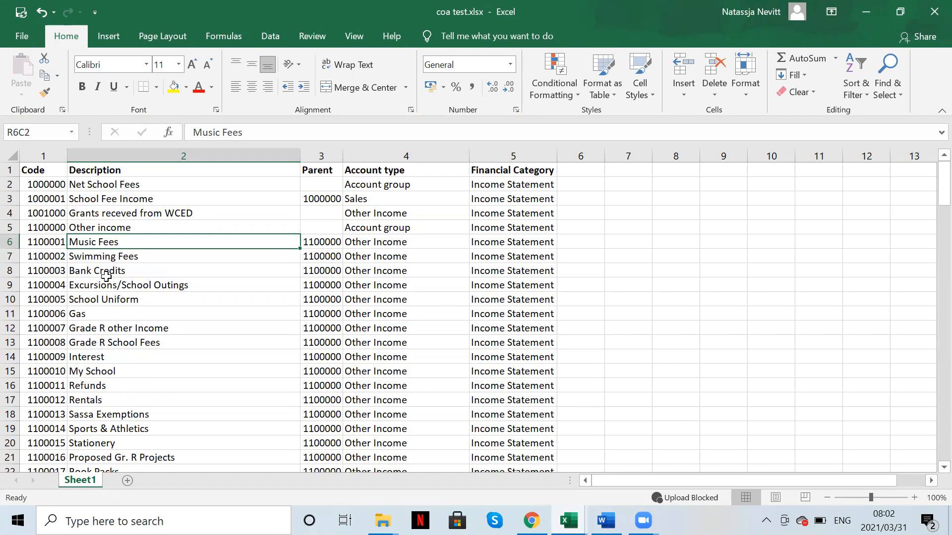
{"action": "left_click", "coordinate": [606, 520]}
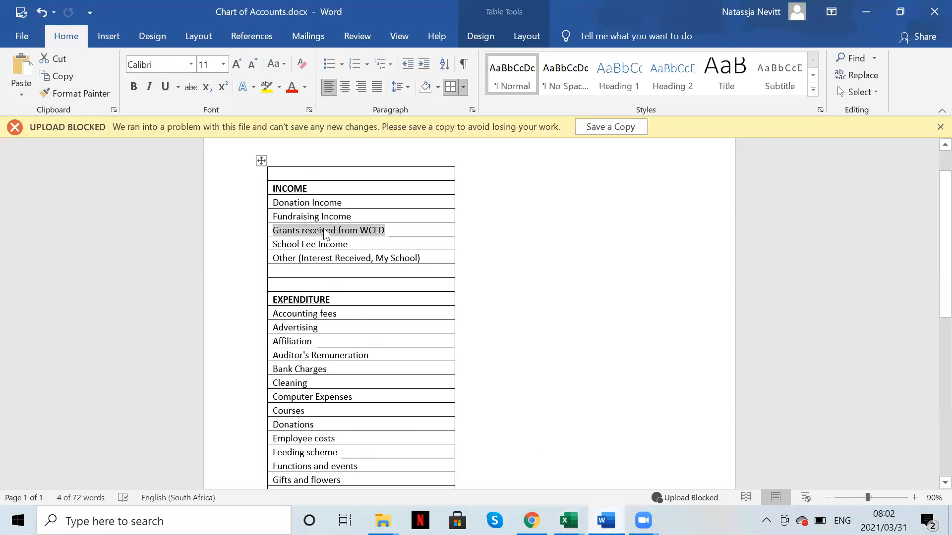
Step: Copy Donation Income and Fundraising Income from Word into rows 6–7, matching destination formatting
{"action": "left_click_drag", "start_coordinate": [272, 200], "coordinate": [345, 217]}
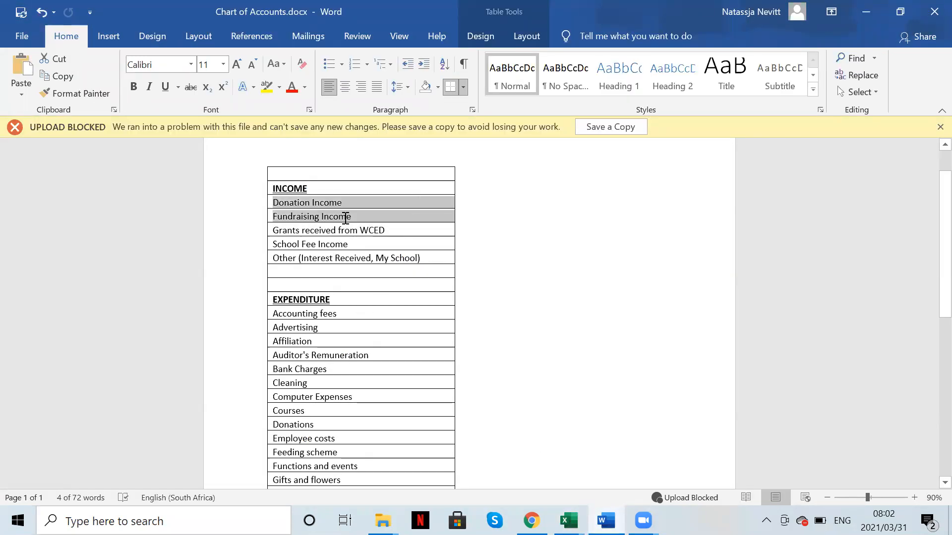
{"action": "key", "text": "ctrl+c"}
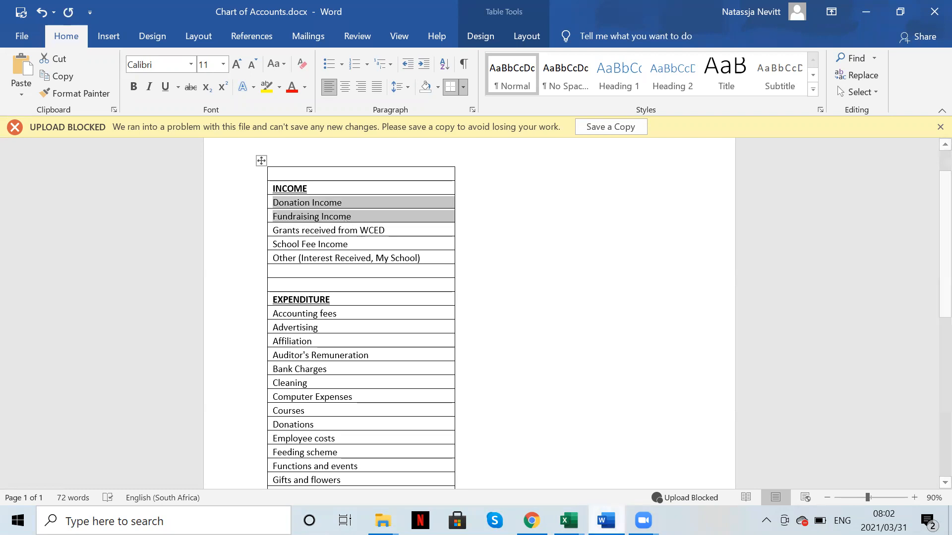
{"action": "left_click", "coordinate": [568, 521]}
{"action": "left_click", "coordinate": [639, 461]}
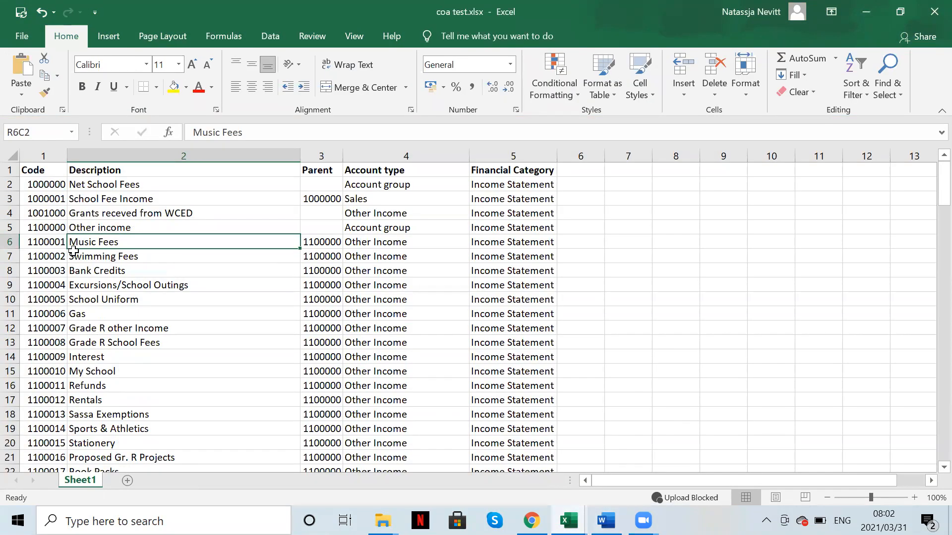
{"action": "key", "text": "ctrl+v"}
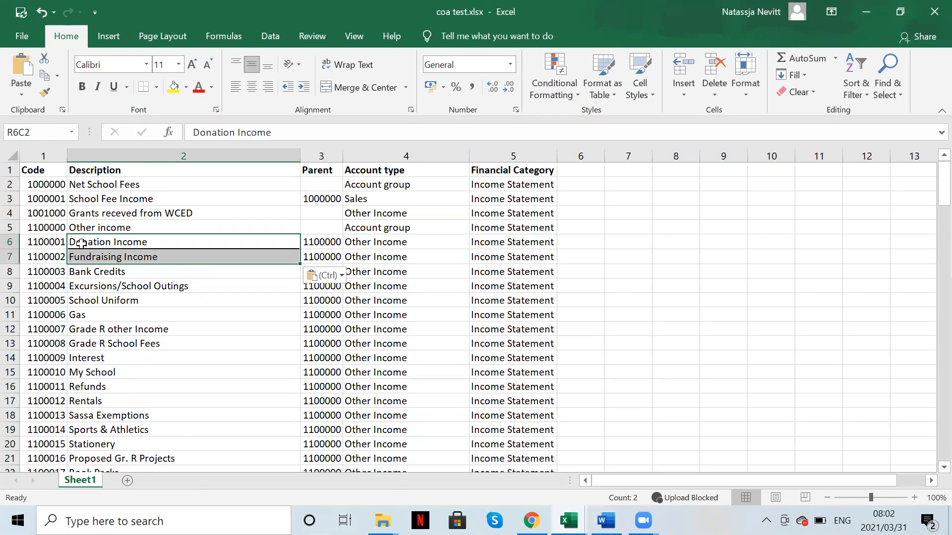
{"action": "left_click", "coordinate": [325, 275]}
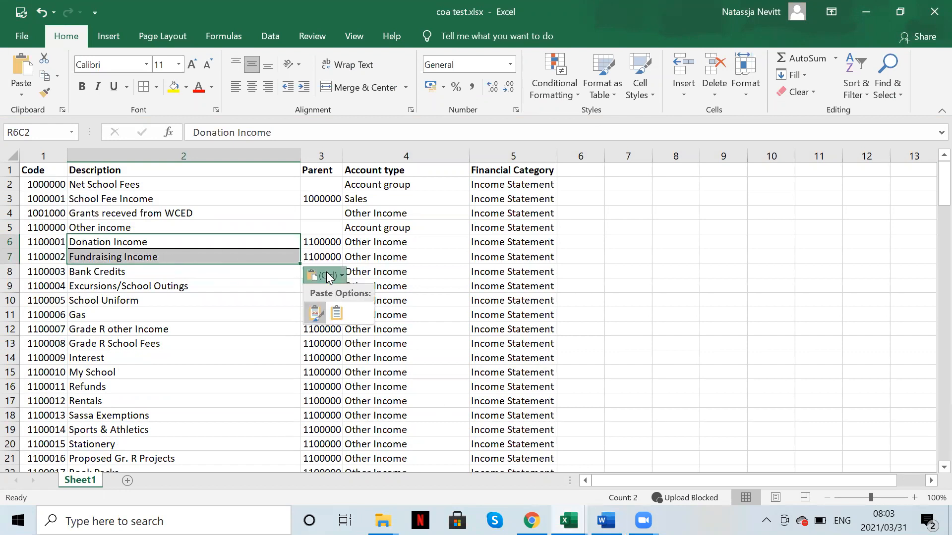
{"action": "left_click", "coordinate": [337, 314]}
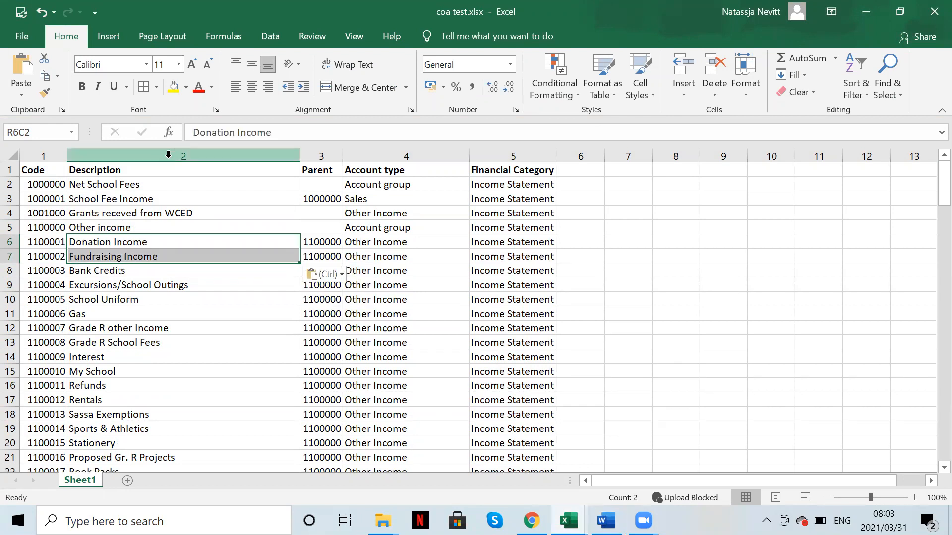
{"action": "left_click", "coordinate": [323, 274]}
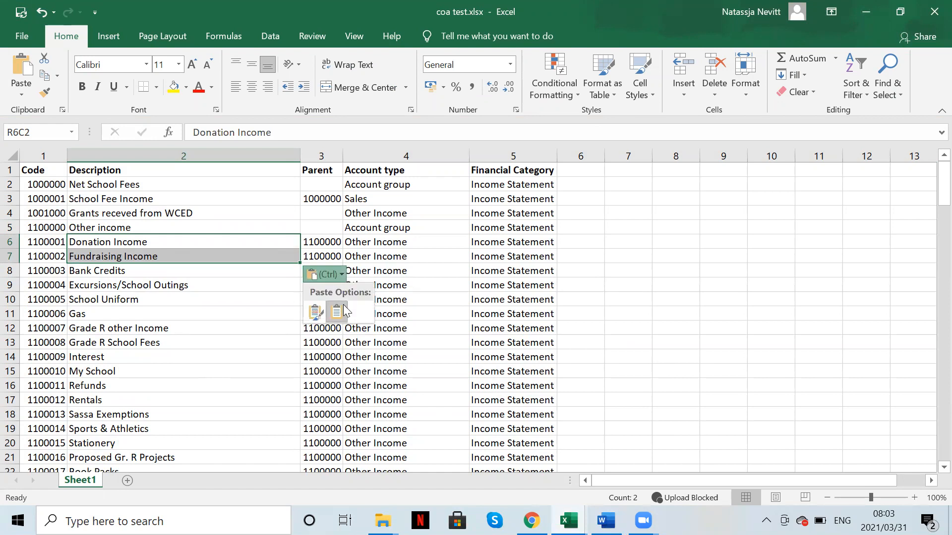
{"action": "left_click", "coordinate": [340, 314]}
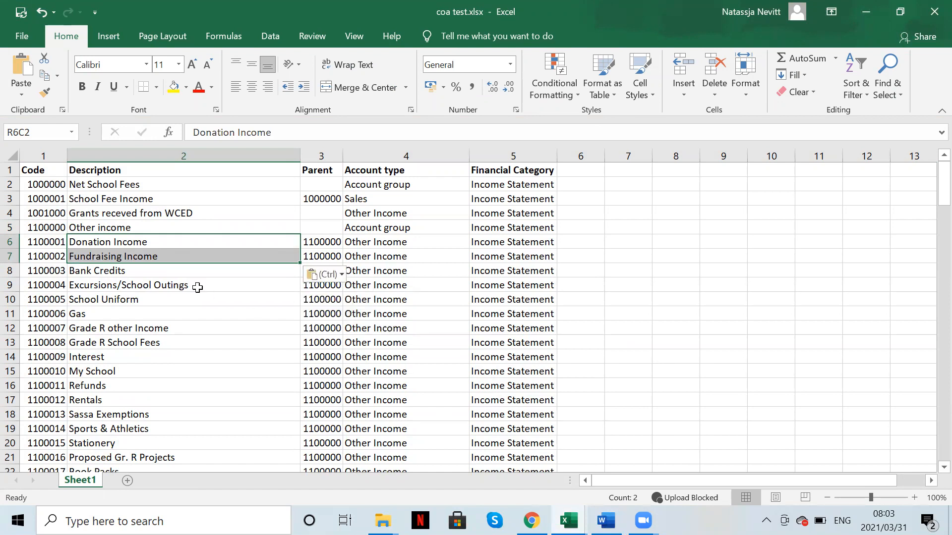
Step: Check the codes and parent group of the newly pasted Donation and Fundraising Income accounts
{"action": "left_click", "coordinate": [95, 294]}
{"action": "left_click_drag", "start_coordinate": [93, 242], "coordinate": [382, 255]}
{"action": "left_click", "coordinate": [335, 247]}
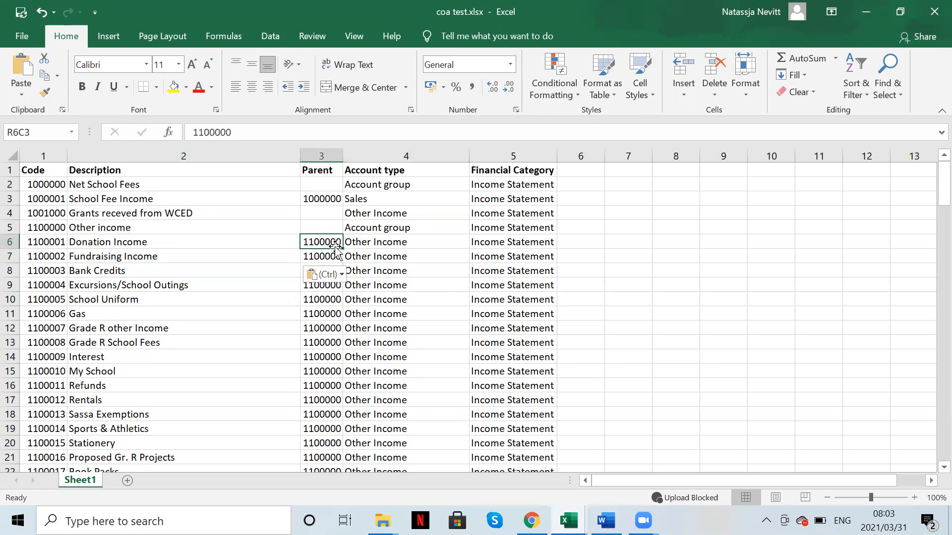
{"action": "left_click", "coordinate": [54, 214]}
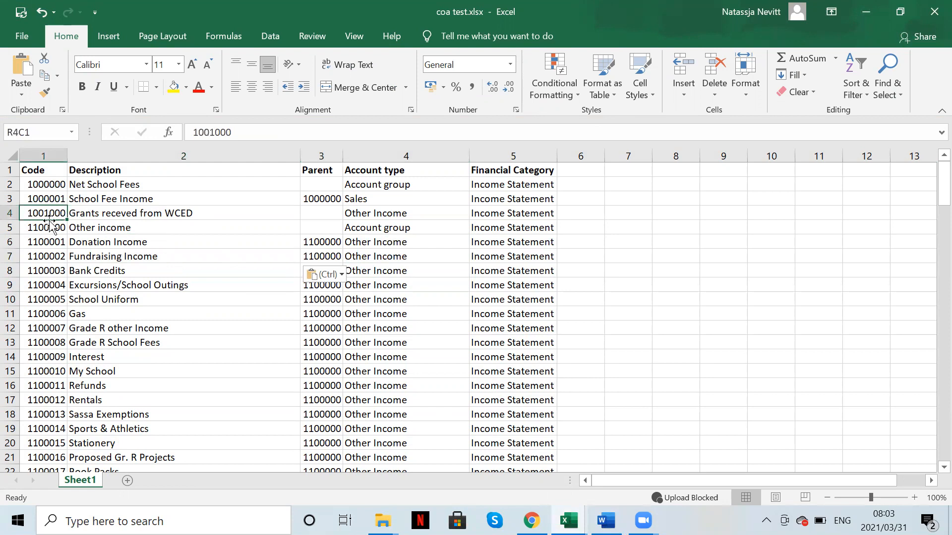
{"action": "left_click", "coordinate": [51, 227]}
{"action": "left_click", "coordinate": [187, 260]}
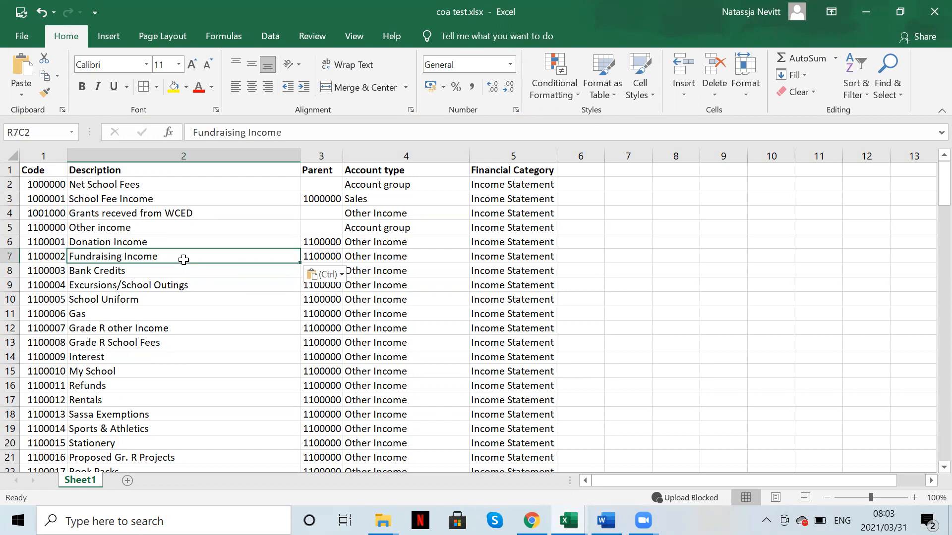
Step: Overwrite Bank Credits and Excursions/School Outings with 'Interest Received' and 'My School Income'
{"action": "mouse_move", "coordinate": [606, 521]}
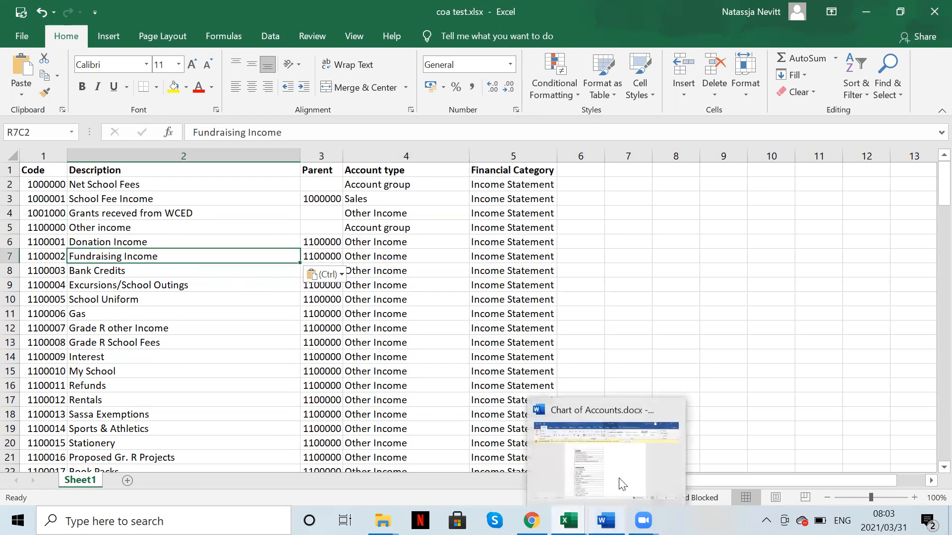
{"action": "left_click", "coordinate": [613, 457]}
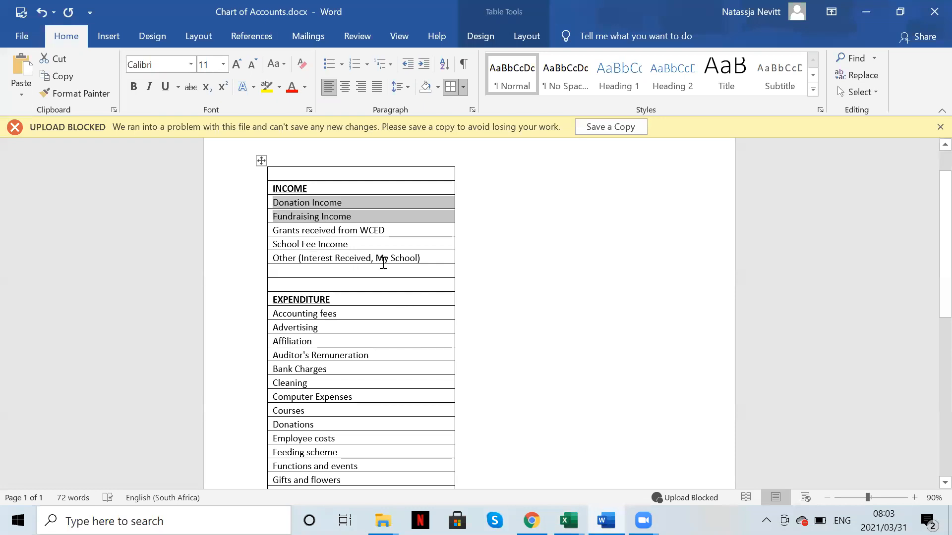
{"action": "mouse_move", "coordinate": [570, 520]}
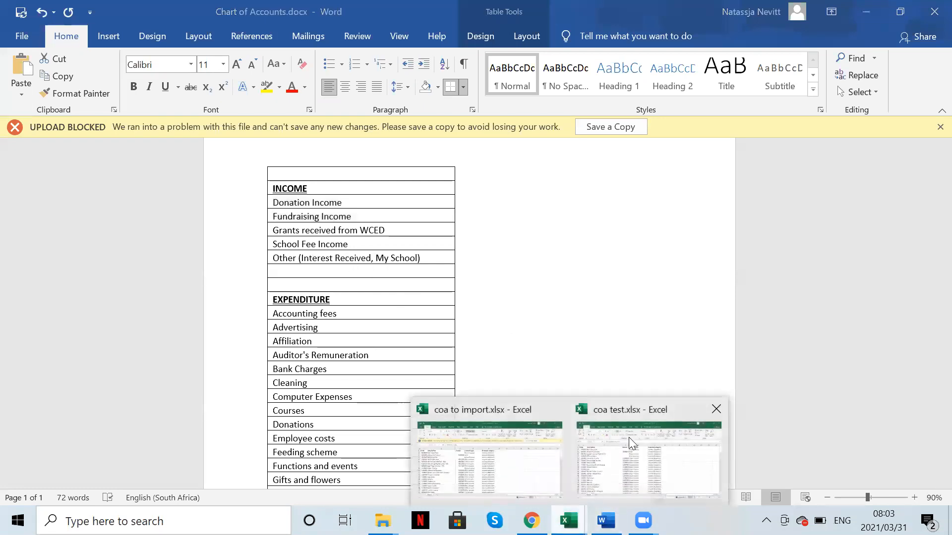
{"action": "left_click", "coordinate": [649, 456]}
{"action": "left_click", "coordinate": [184, 269]}
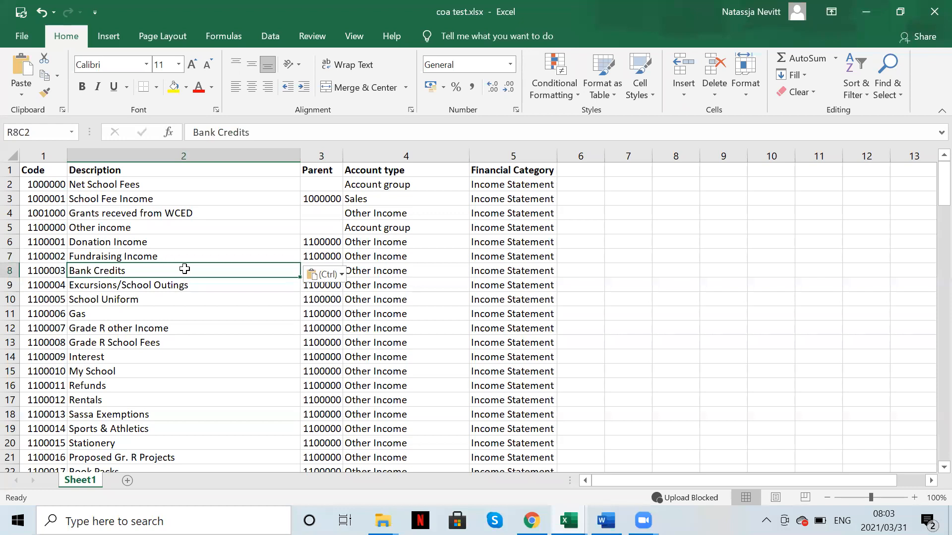
{"action": "type", "text": "Interest"}
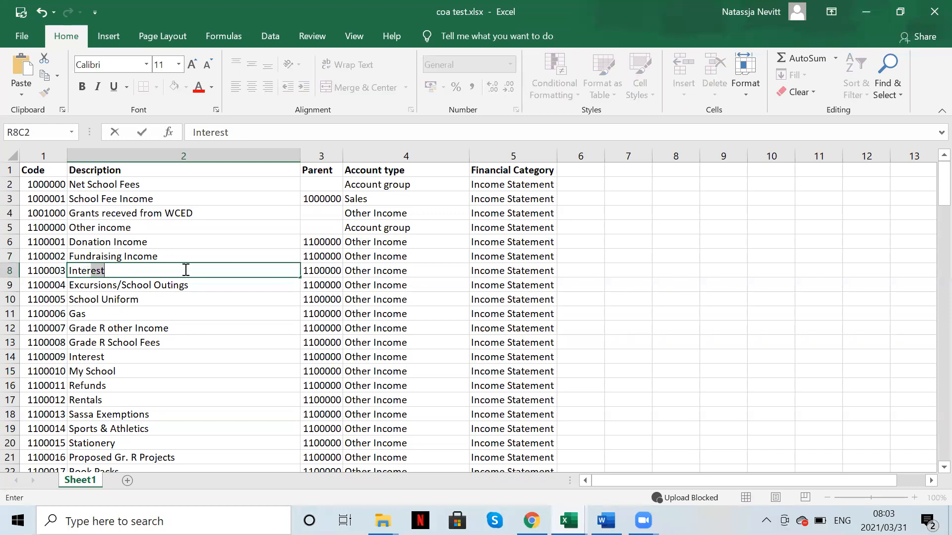
{"action": "type", "text": " Receiv"}
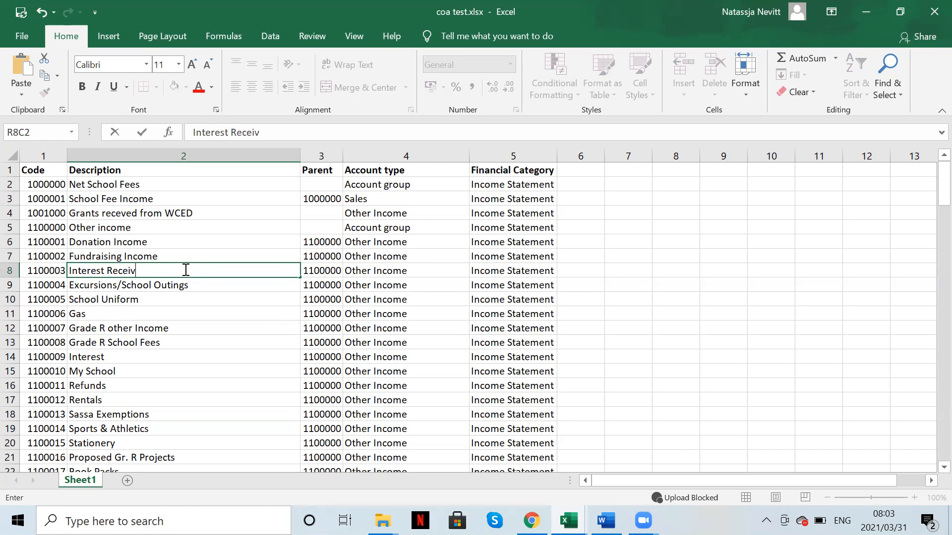
{"action": "type", "text": "ed"}
{"action": "key", "text": "Return"}
{"action": "type", "text": "My "}
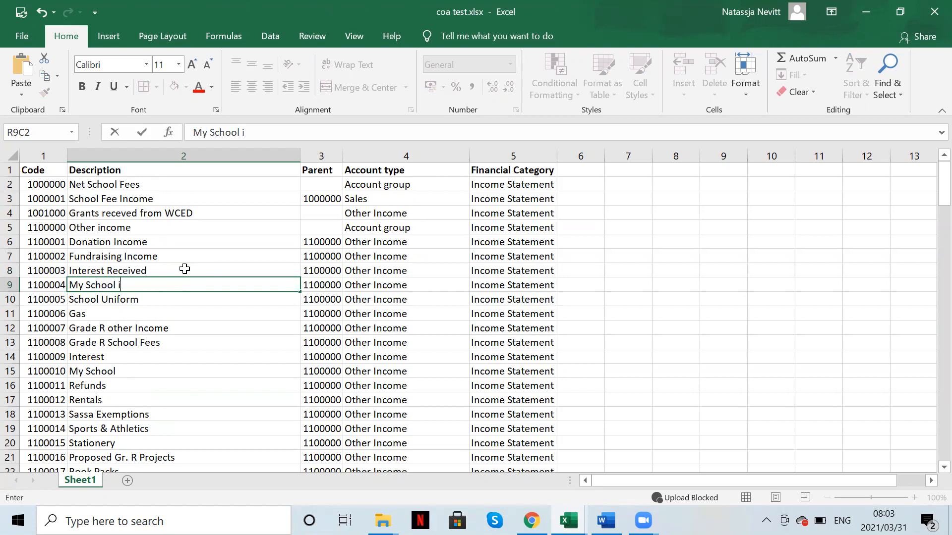
{"action": "type", "text": "School Income"}
{"action": "key", "text": "Return"}
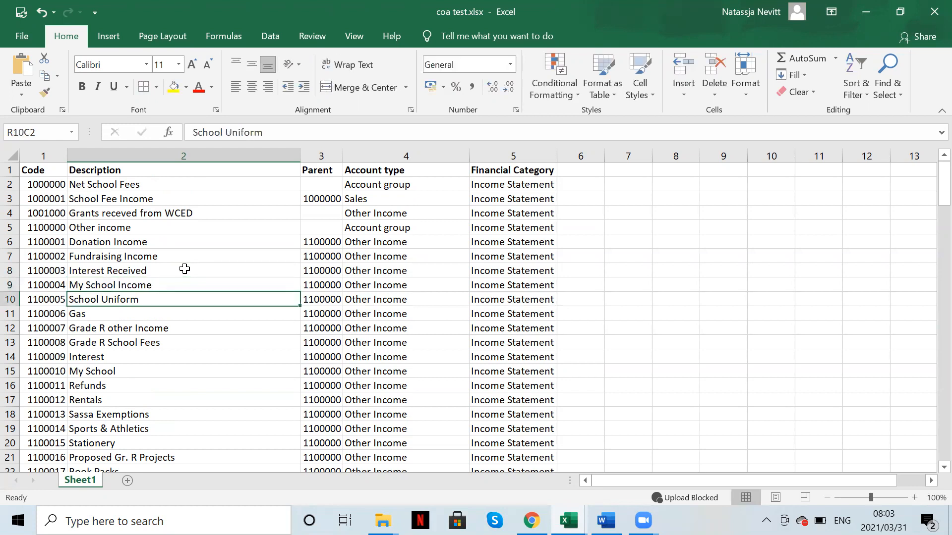
Step: Delete rows 10–23, School Uniform through Donations, and check the Other income group codes
{"action": "left_click_drag", "start_coordinate": [8, 300], "coordinate": [26, 429]}
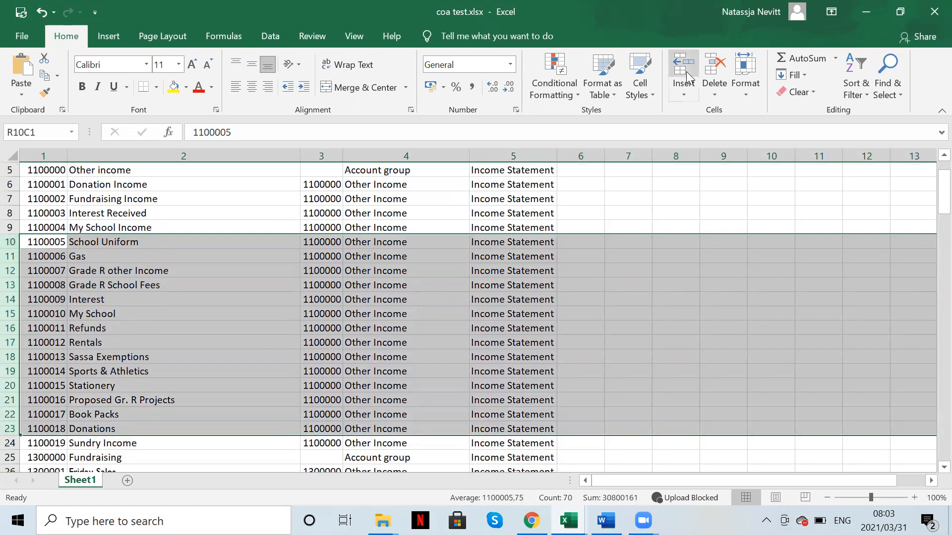
{"action": "left_click", "coordinate": [715, 70]}
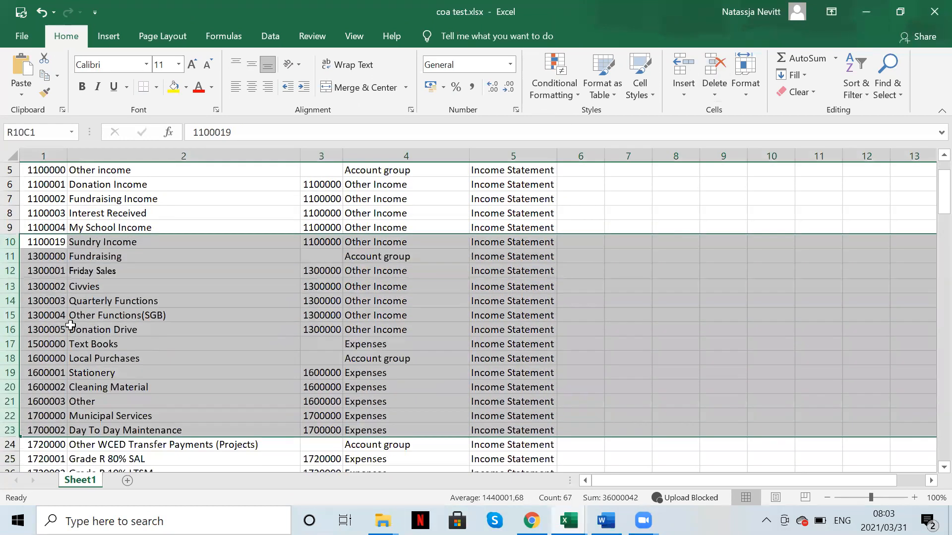
{"action": "left_click", "coordinate": [84, 243]}
{"action": "scroll", "coordinate": [156, 291], "scroll_direction": "up", "scroll_amount": 2}
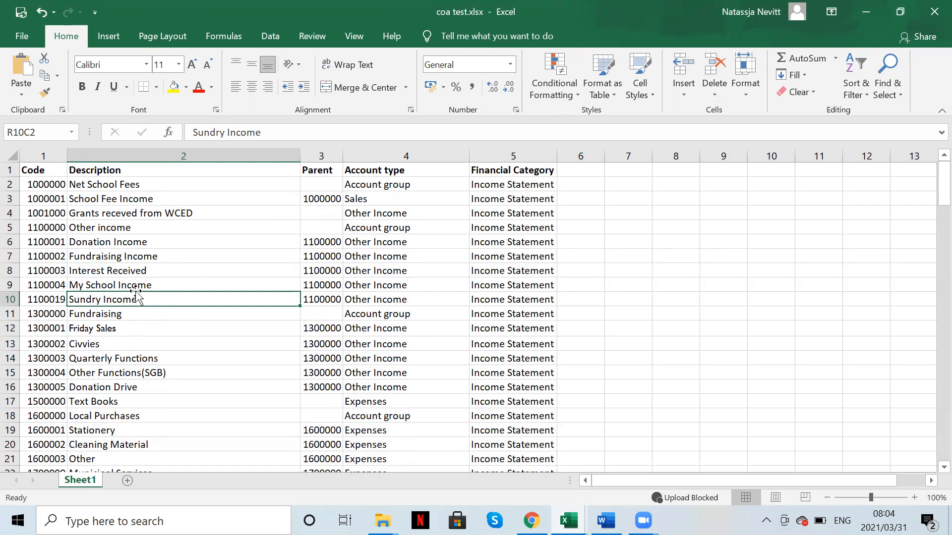
{"action": "left_click", "coordinate": [55, 227]}
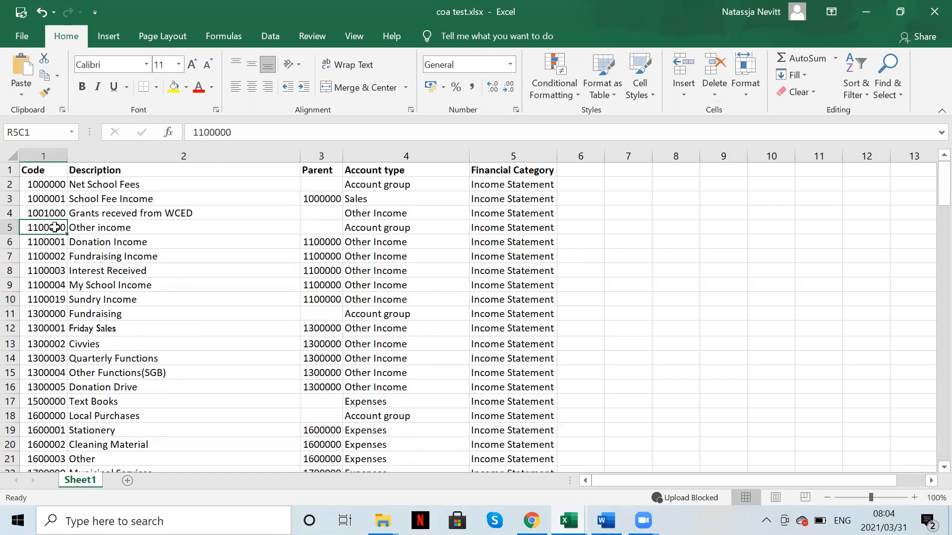
{"action": "left_click_drag", "start_coordinate": [55, 227], "coordinate": [54, 234]}
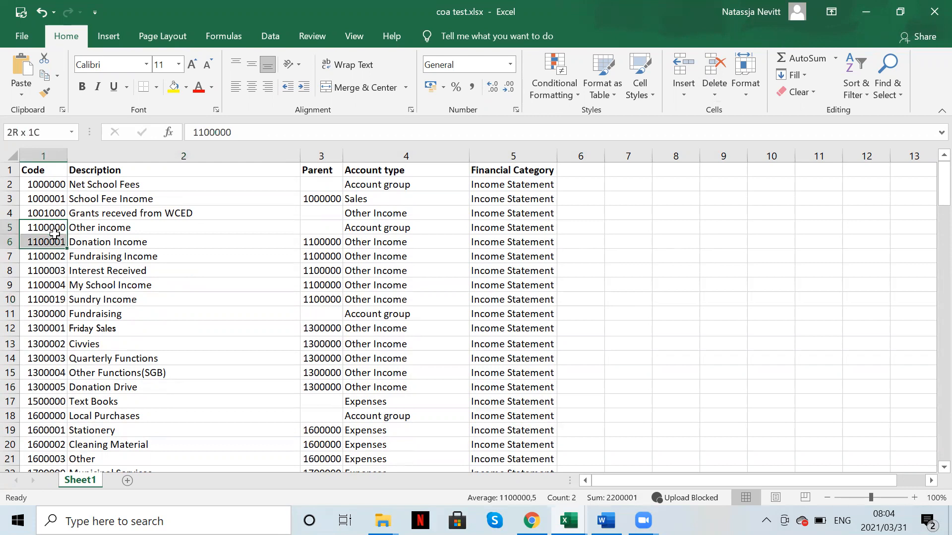
{"action": "left_click", "coordinate": [58, 230]}
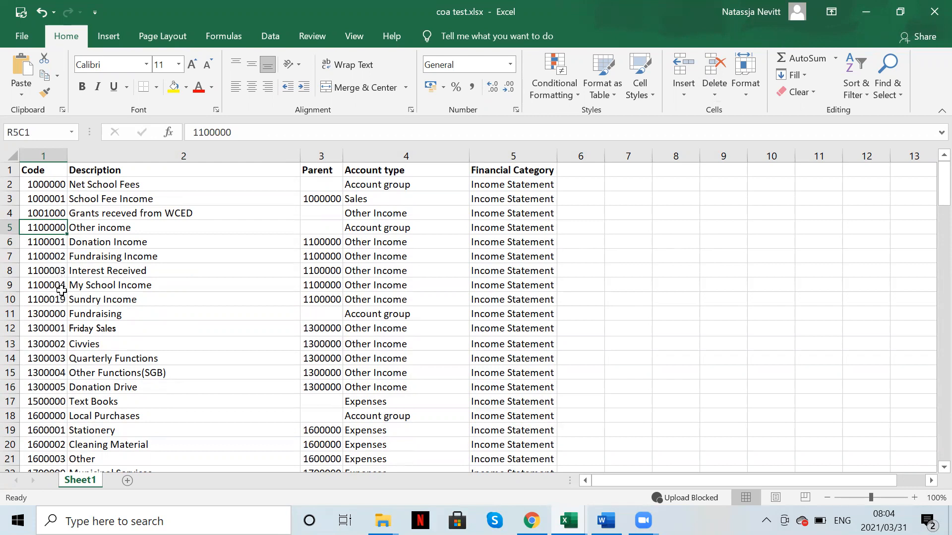
Step: Change the Sundry Income account code to 1100005
{"action": "left_click", "coordinate": [61, 287]}
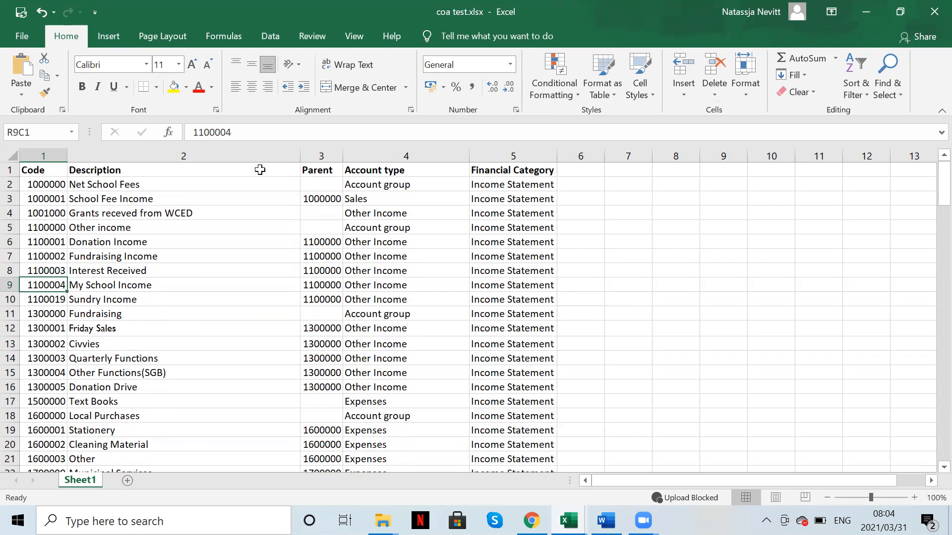
{"action": "left_click", "coordinate": [50, 300]}
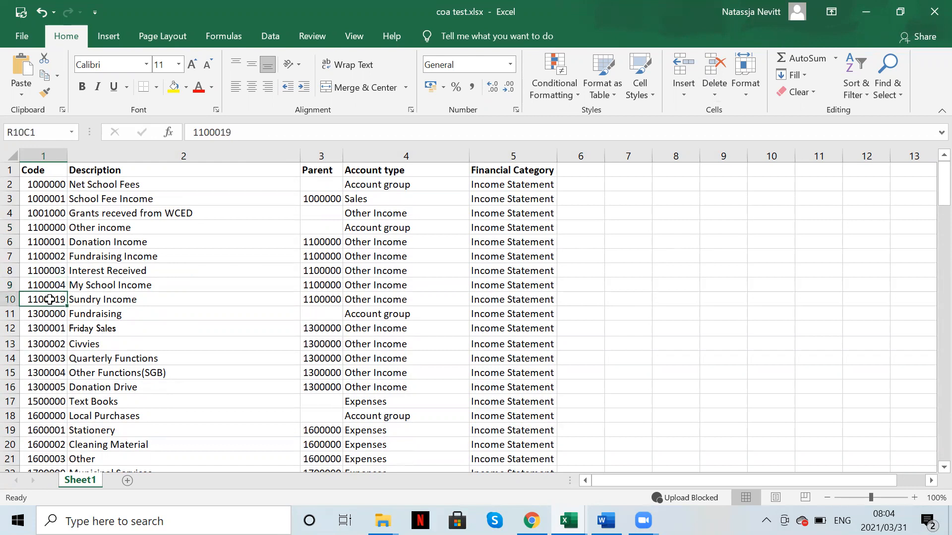
{"action": "left_click", "coordinate": [250, 132]}
{"action": "key", "text": "BackSpace"}
{"action": "key", "text": "BackSpace"}
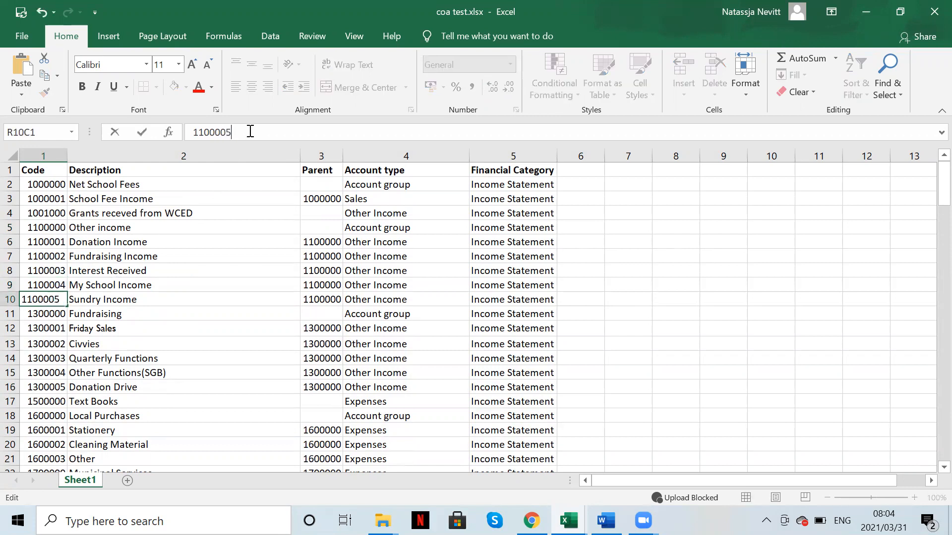
{"action": "type", "text": "05"}
{"action": "key", "text": "Return"}
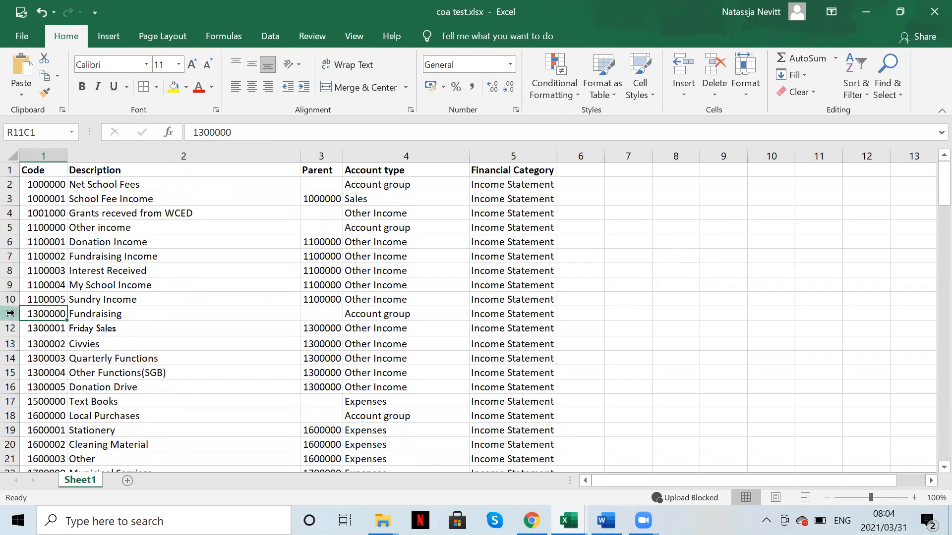
Step: Delete the Fundraising group rows and its accounts, then select the income rows Net School Fees through Sundry Income
{"action": "left_click_drag", "start_coordinate": [10, 314], "coordinate": [9, 389]}
{"action": "left_click", "coordinate": [9, 389]}
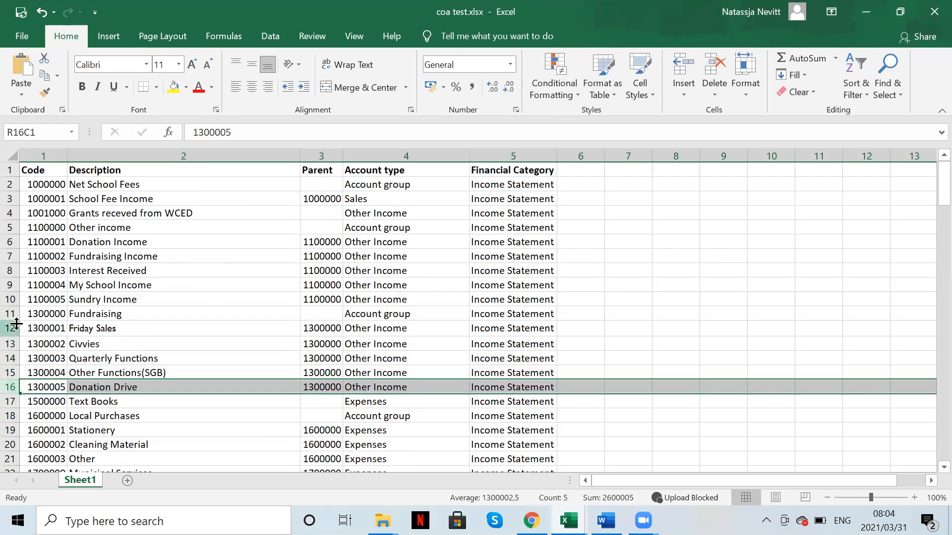
{"action": "left_click_drag", "start_coordinate": [12, 315], "coordinate": [11, 389]}
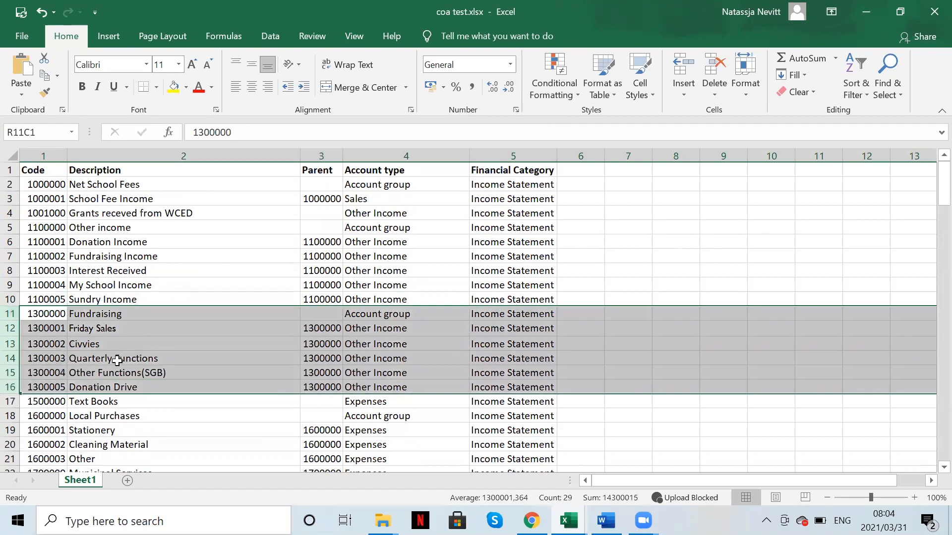
{"action": "left_click", "coordinate": [702, 69]}
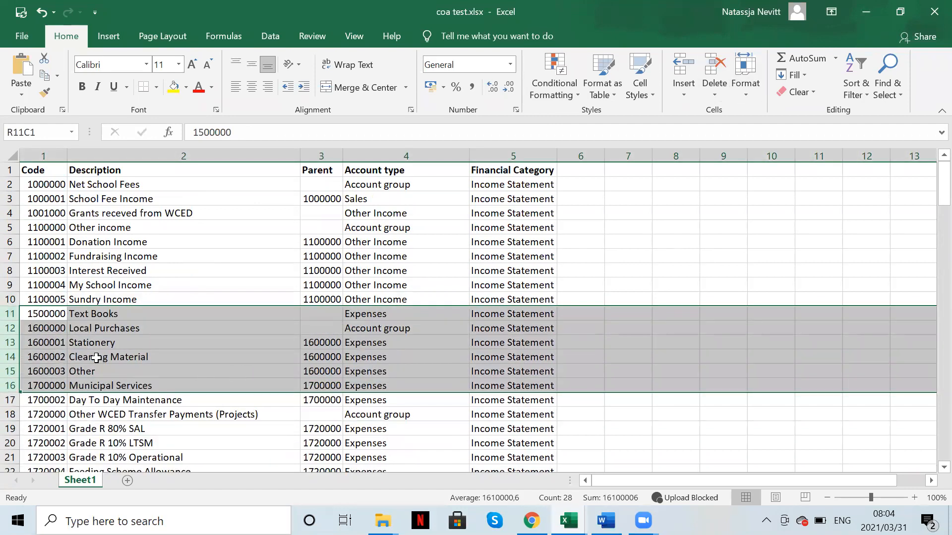
{"action": "left_click", "coordinate": [96, 358]}
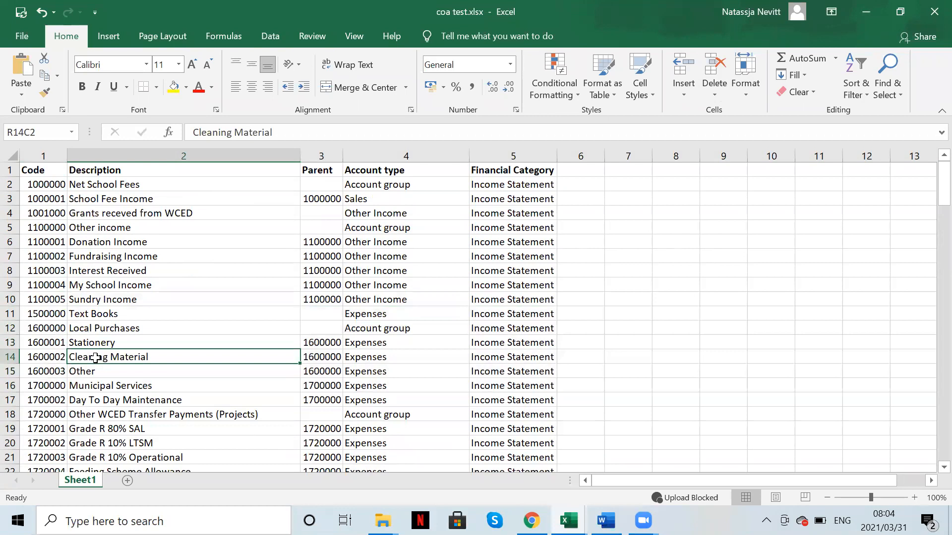
{"action": "left_click", "coordinate": [8, 186]}
{"action": "left_click_drag", "start_coordinate": [6, 200], "coordinate": [7, 296]}
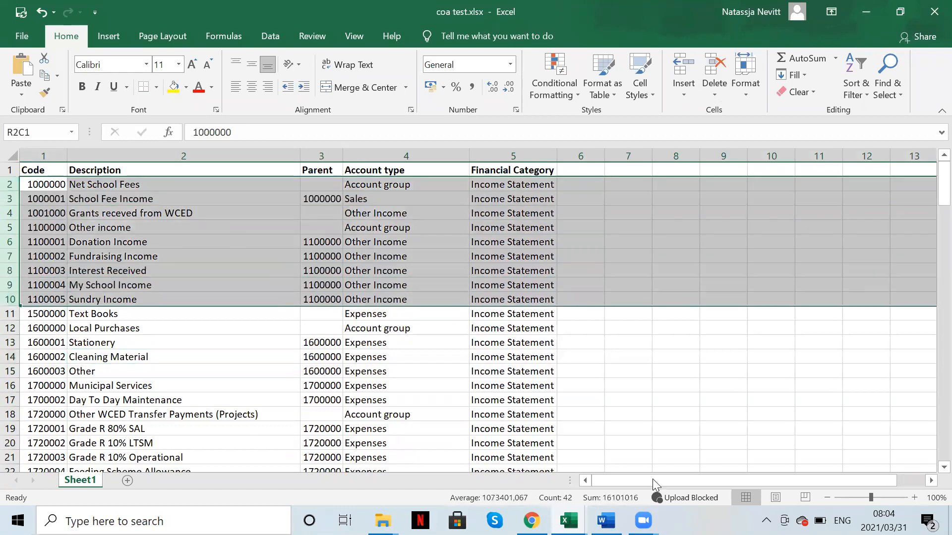
Step: In Word, review the expenditure table and select all items from Accounting fees to Transport learners
{"action": "left_click", "coordinate": [605, 521]}
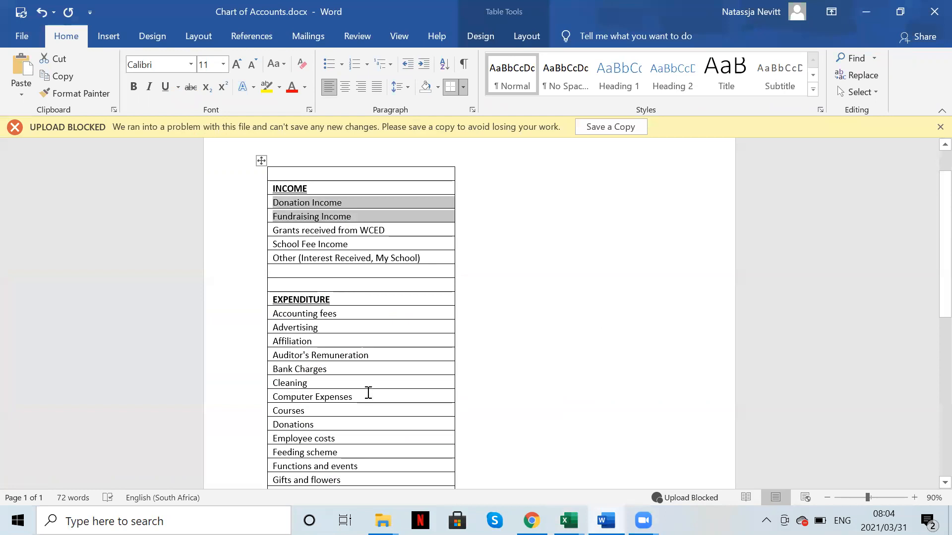
{"action": "scroll", "coordinate": [412, 434], "scroll_direction": "down", "scroll_amount": 3}
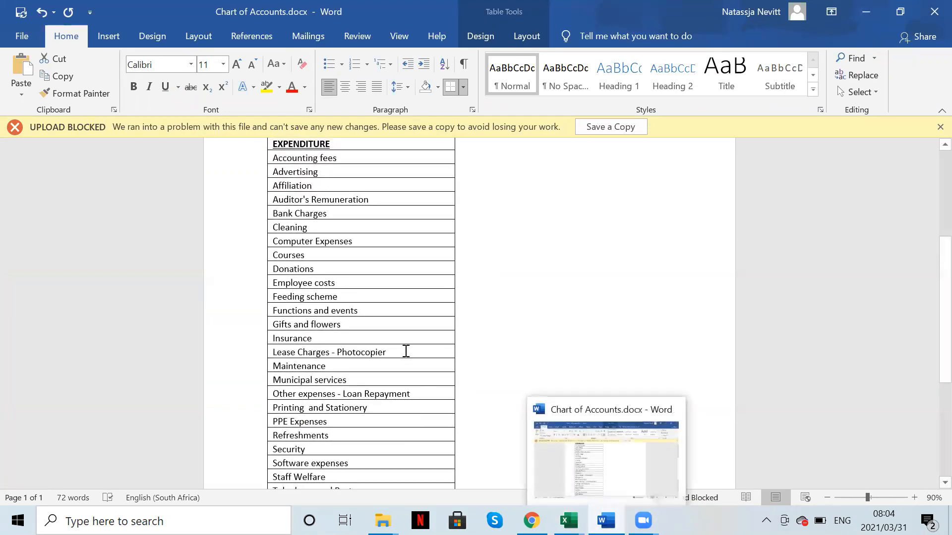
{"action": "scroll", "coordinate": [407, 362], "scroll_direction": "up", "scroll_amount": 1}
{"action": "left_click_drag", "start_coordinate": [275, 215], "coordinate": [381, 386]}
{"action": "scroll", "coordinate": [349, 260], "scroll_direction": "up", "scroll_amount": 6}
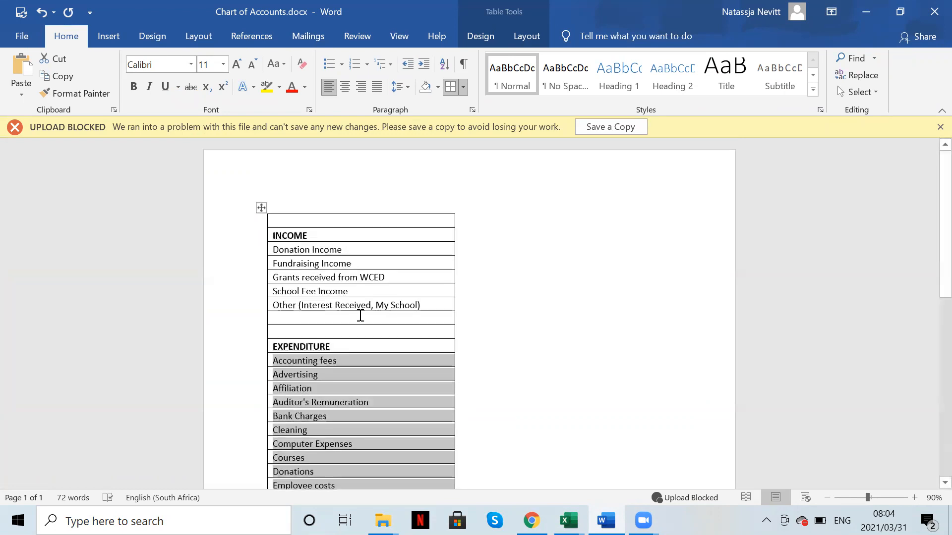
{"action": "scroll", "coordinate": [372, 340], "scroll_direction": "down", "scroll_amount": 4}
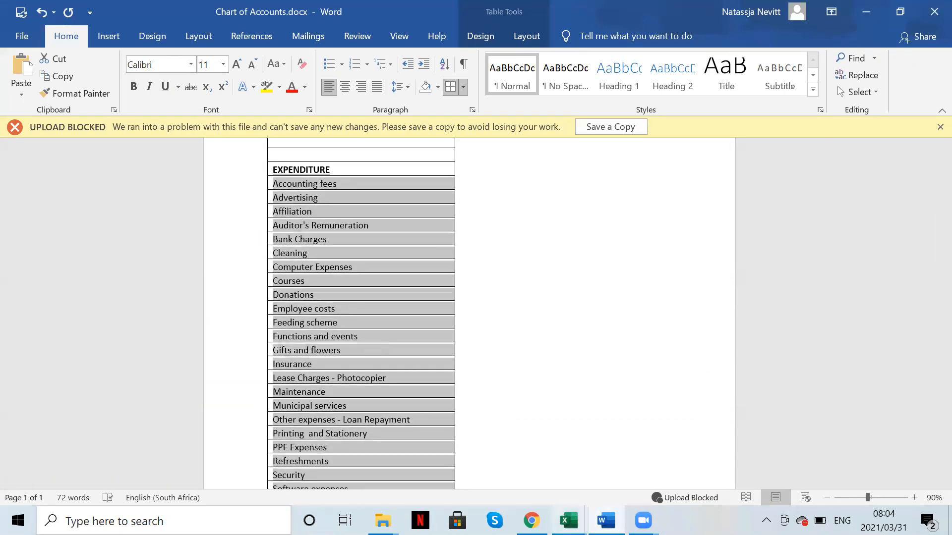
Step: Check the Text Books row in the coa test workbook, then return to Word's expenditure table
{"action": "mouse_move", "coordinate": [569, 520]}
{"action": "left_click", "coordinate": [620, 461]}
{"action": "left_click", "coordinate": [100, 338]}
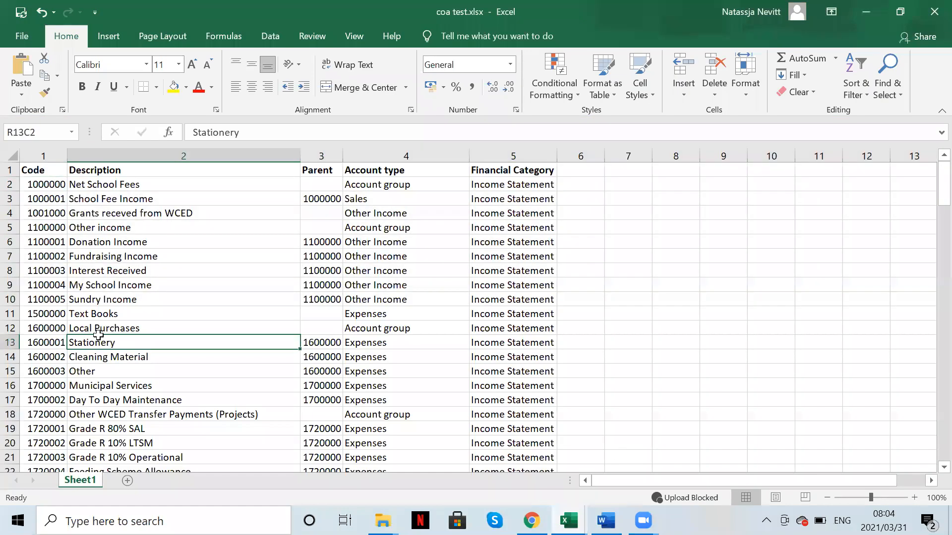
{"action": "left_click", "coordinate": [9, 314]}
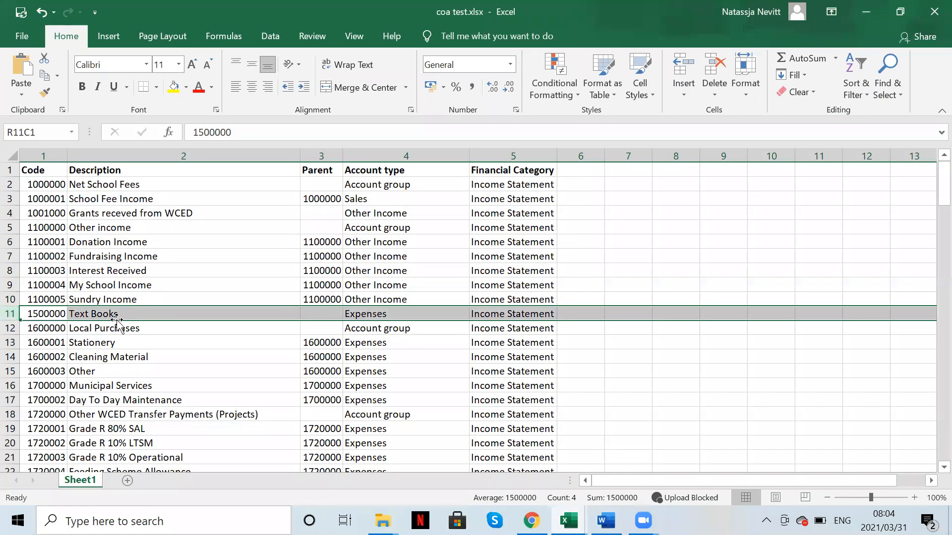
{"action": "left_click", "coordinate": [606, 520]}
{"action": "left_click", "coordinate": [390, 379]}
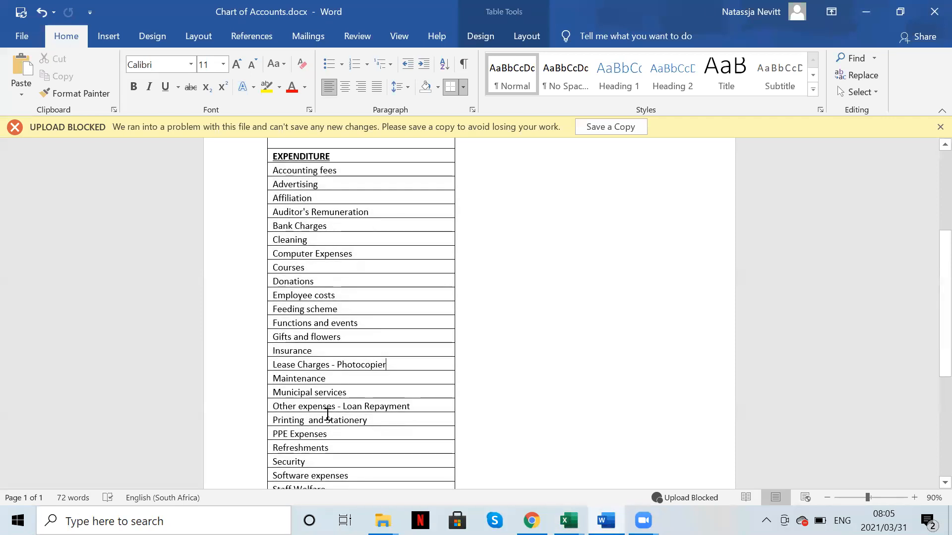
Step: Delete the Text books row from Word's expenditure table and return to coa test.xlsx
{"action": "scroll", "coordinate": [325, 426], "scroll_direction": "down", "scroll_amount": 3}
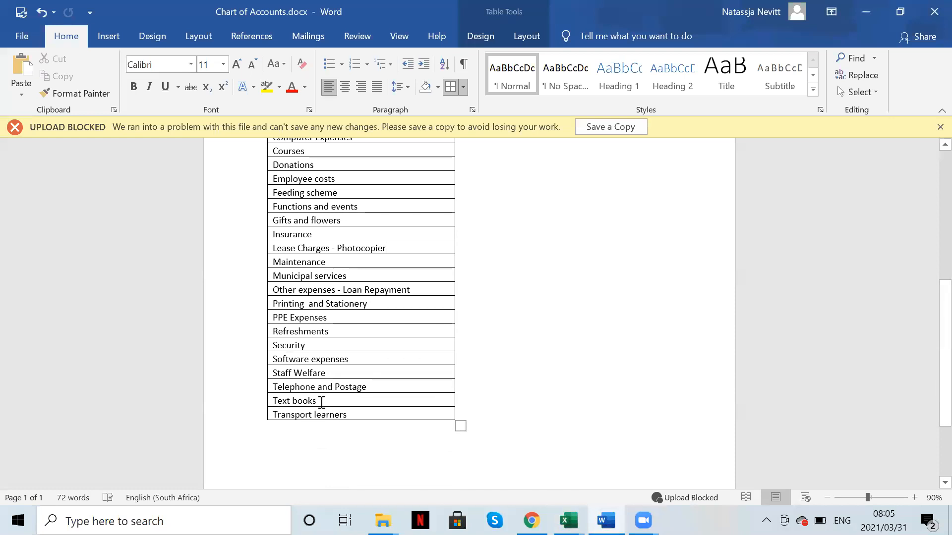
{"action": "left_click_drag", "start_coordinate": [321, 402], "coordinate": [263, 400]}
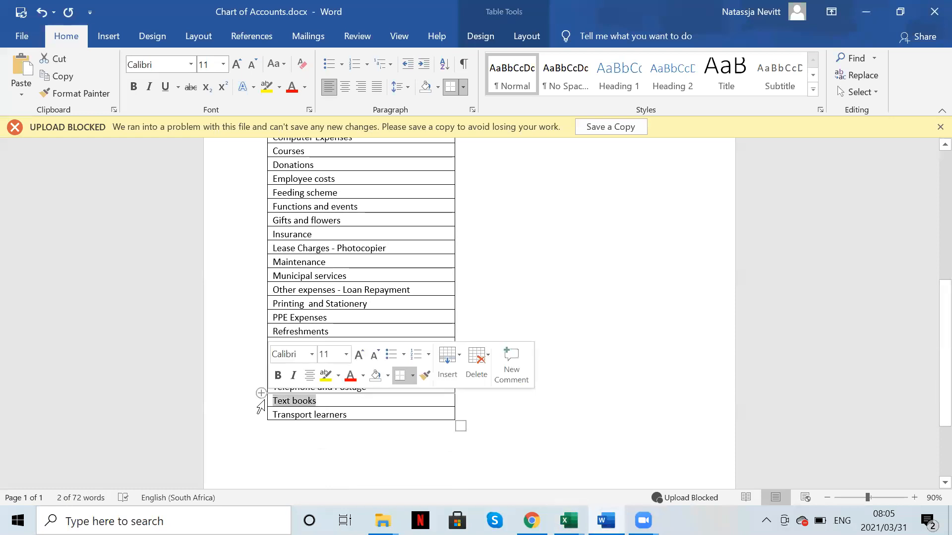
{"action": "key", "text": "Delete"}
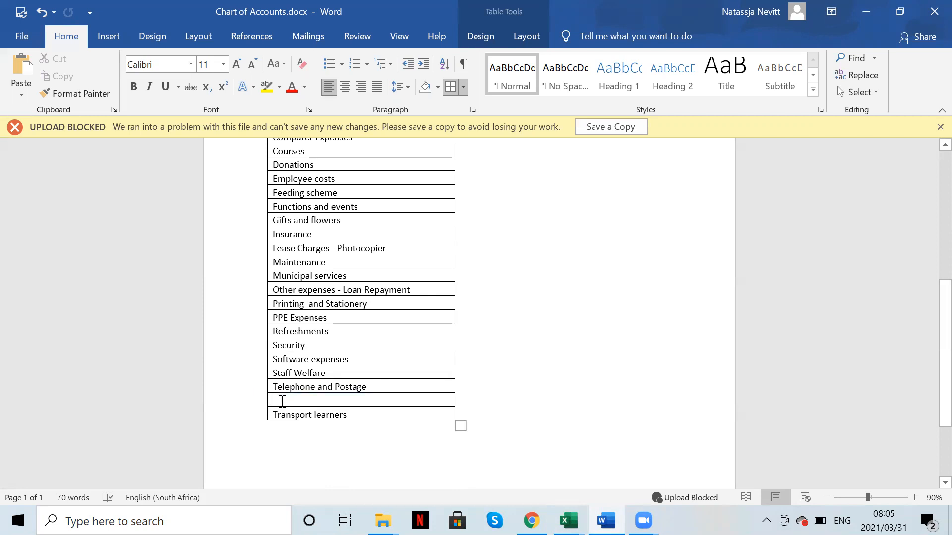
{"action": "right_click", "coordinate": [282, 401]}
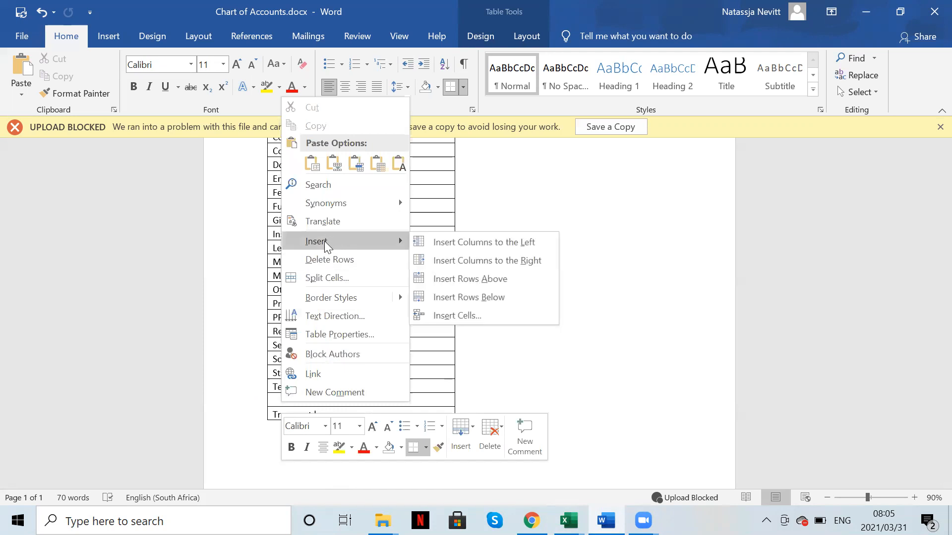
{"action": "left_click", "coordinate": [323, 260]}
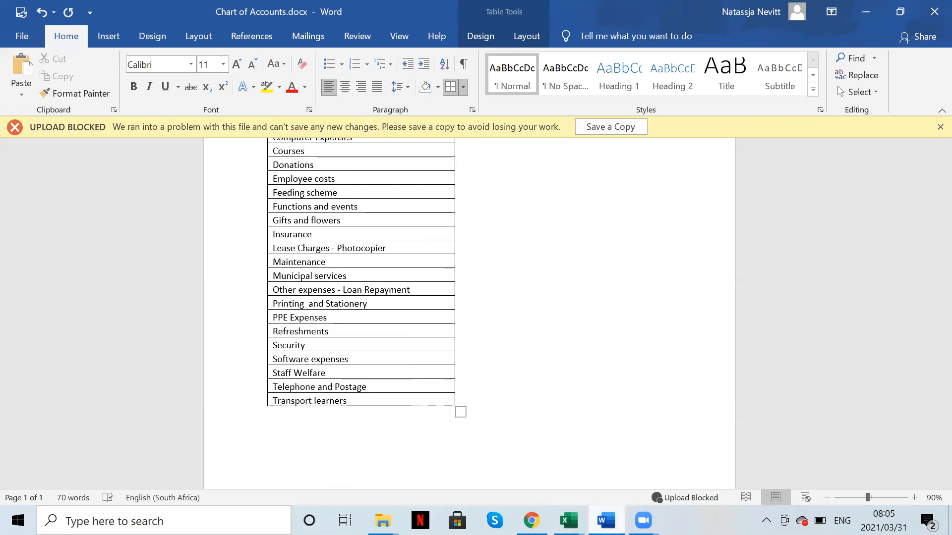
{"action": "mouse_move", "coordinate": [569, 520]}
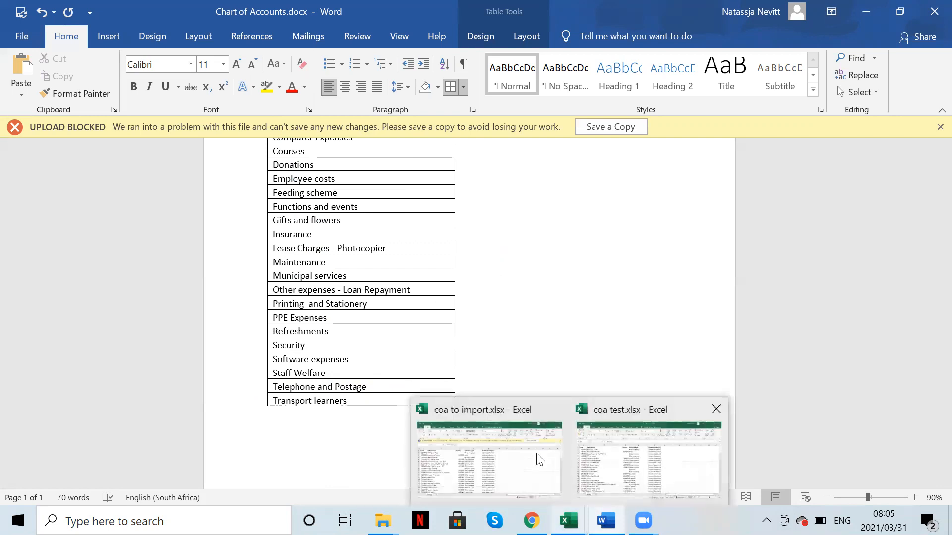
{"action": "left_click", "coordinate": [588, 467]}
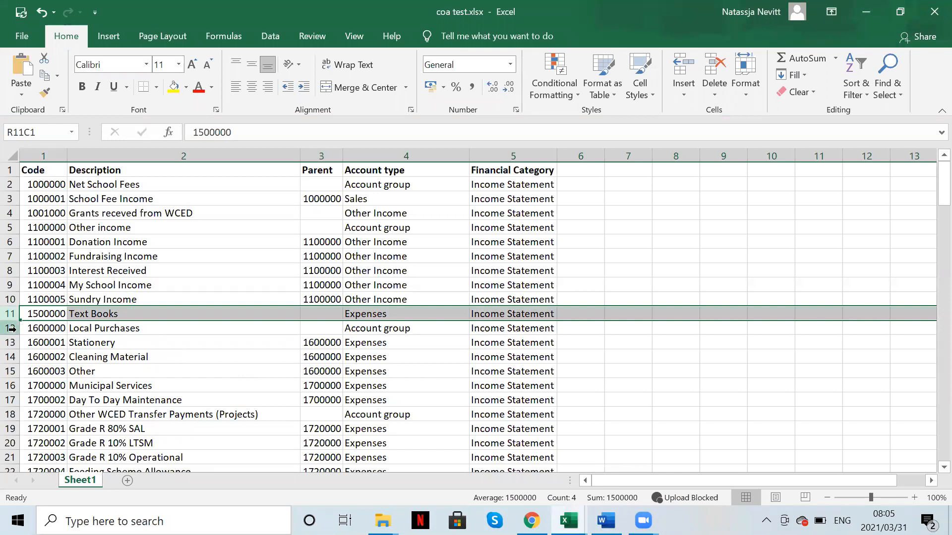
Step: Delete the Local Purchases through GAS account rows in Excel
{"action": "left_click_drag", "start_coordinate": [10, 328], "coordinate": [17, 431]}
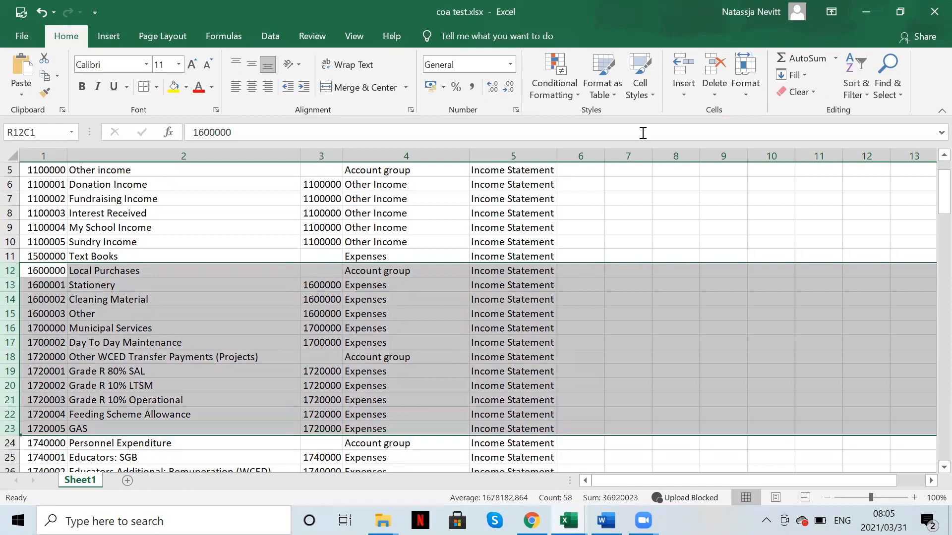
{"action": "left_click", "coordinate": [708, 73]}
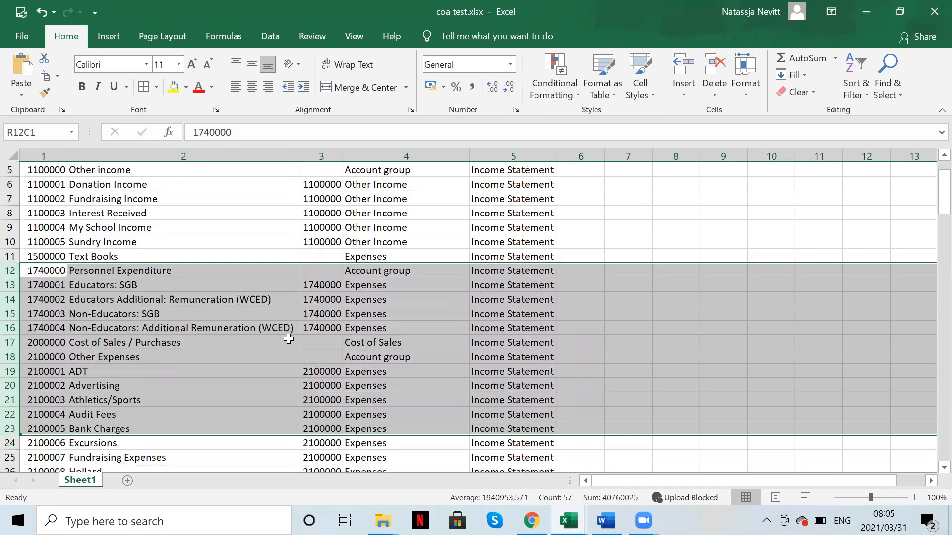
{"action": "left_click", "coordinate": [289, 341]}
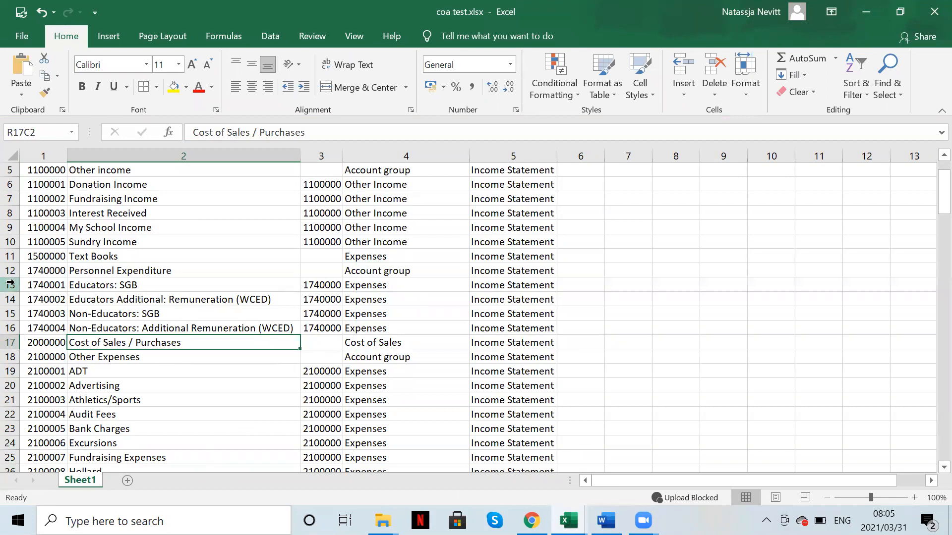
Step: Review Personnel Expenditure rows 12–16, including the Educators and Non-Educators SGB lines, then return to Word
{"action": "left_click_drag", "start_coordinate": [11, 270], "coordinate": [16, 329]}
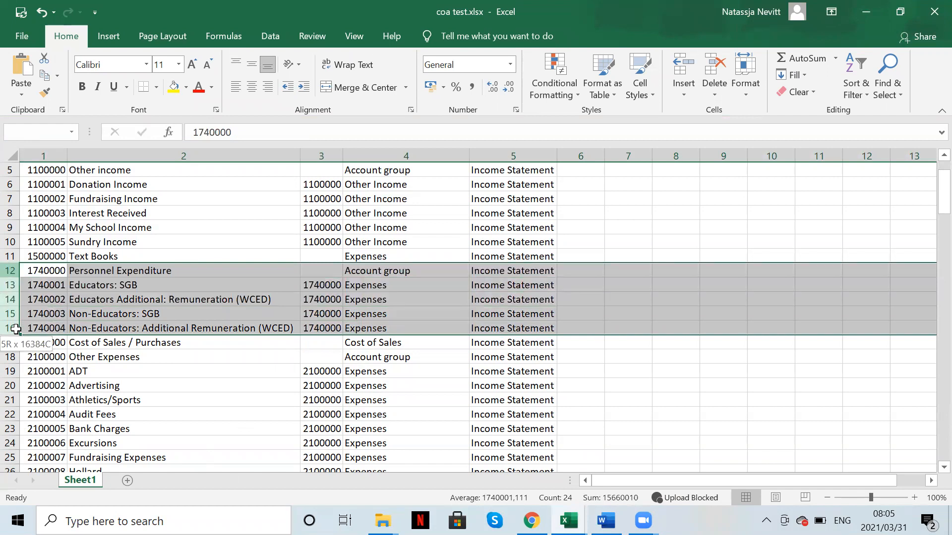
{"action": "left_click_drag", "start_coordinate": [17, 329], "coordinate": [16, 329]}
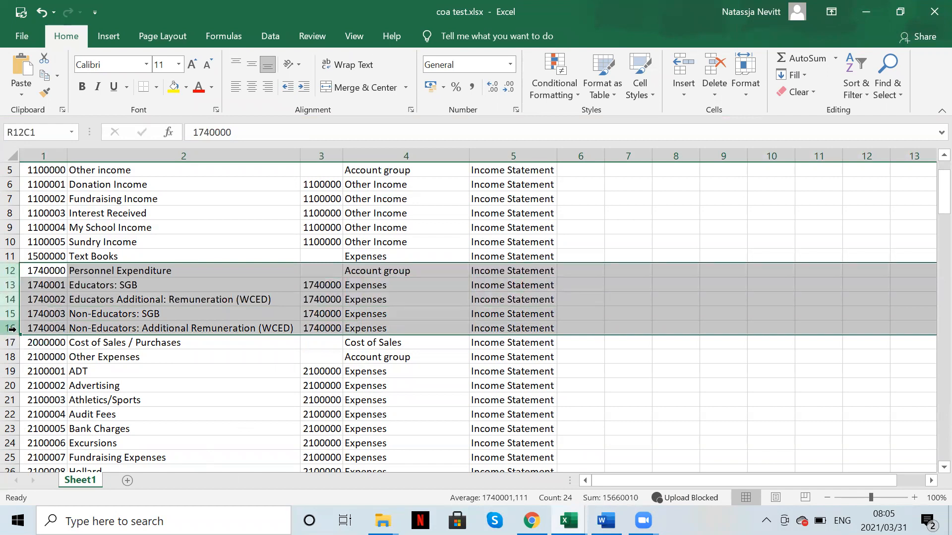
{"action": "left_click", "coordinate": [106, 283]}
{"action": "left_click", "coordinate": [118, 315]}
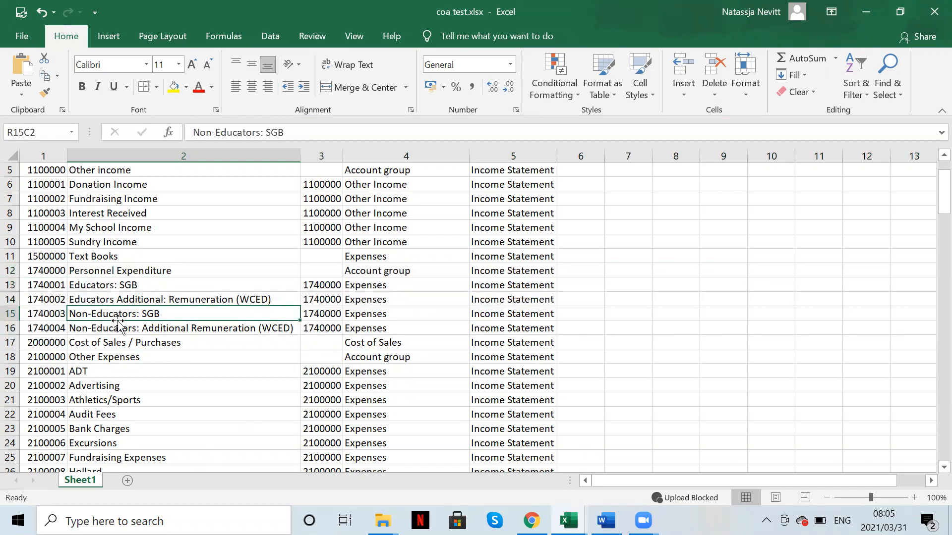
{"action": "left_click", "coordinate": [606, 521]}
{"action": "scroll", "coordinate": [409, 329], "scroll_direction": "up", "scroll_amount": 3}
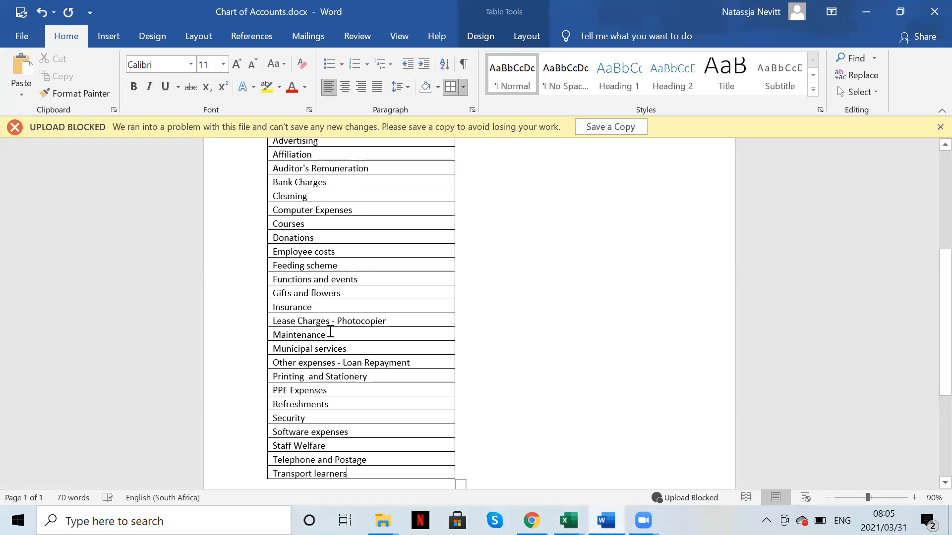
Step: Delete the Employee costs row from Word's expenditure table
{"action": "scroll", "coordinate": [331, 332], "scroll_direction": "up", "scroll_amount": 2}
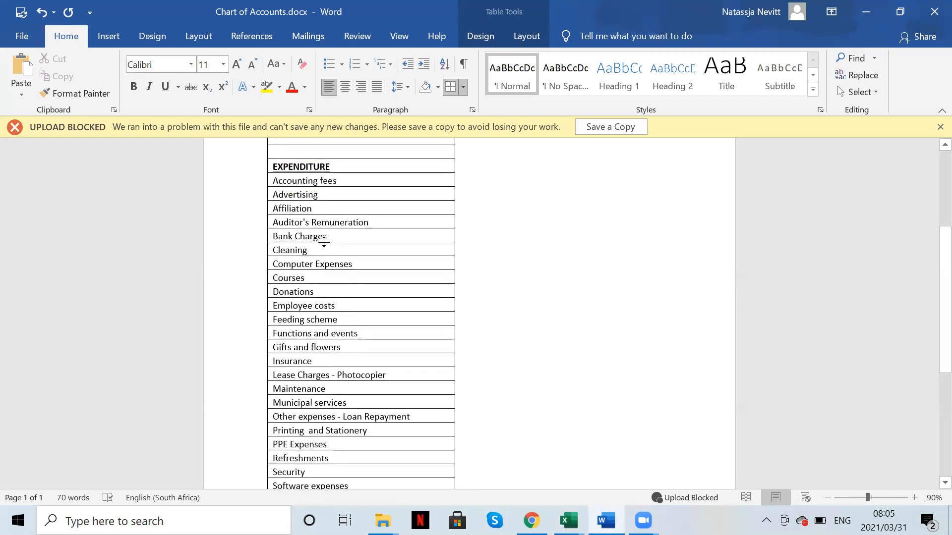
{"action": "left_click_drag", "start_coordinate": [347, 307], "coordinate": [260, 307]}
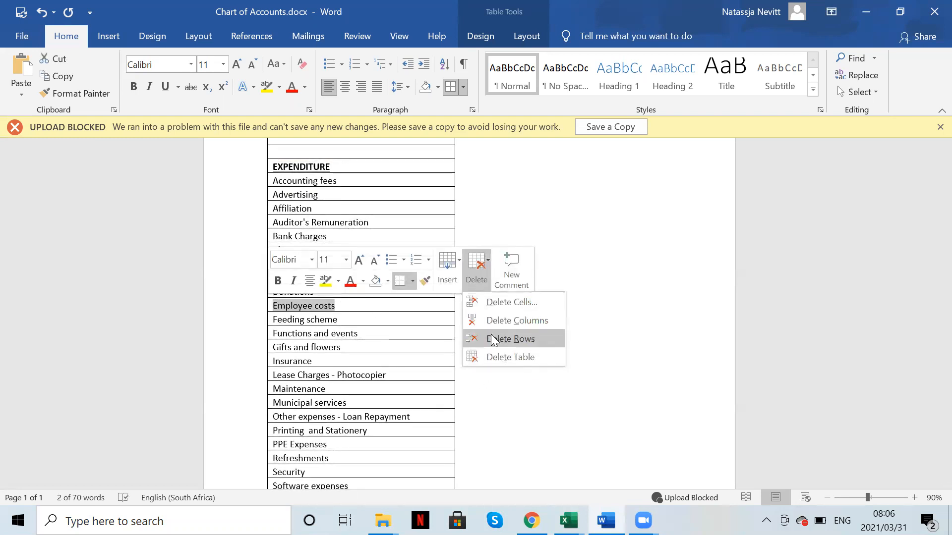
{"action": "left_click", "coordinate": [493, 339]}
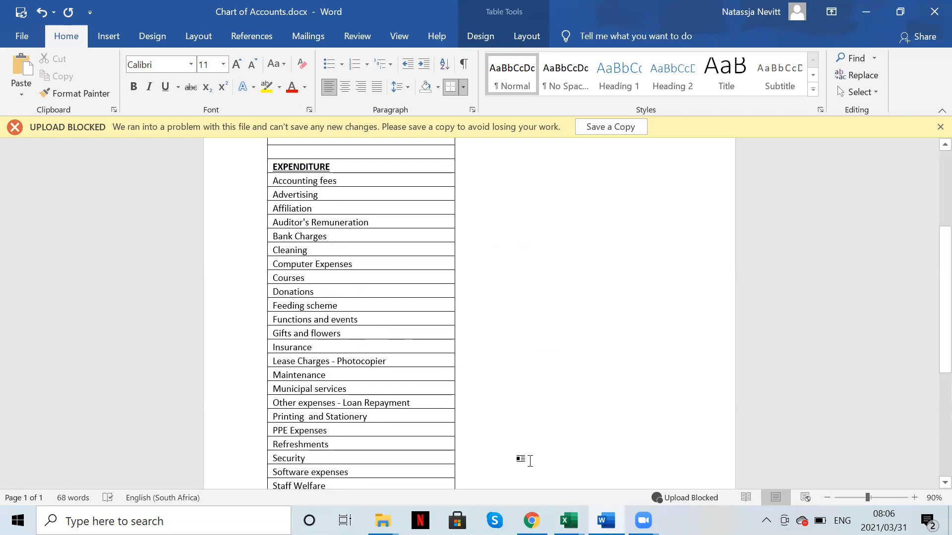
Step: Check the Educators: SGB entry in the coa test workbook, then return to Word
{"action": "mouse_move", "coordinate": [569, 521]}
{"action": "left_click", "coordinate": [657, 448]}
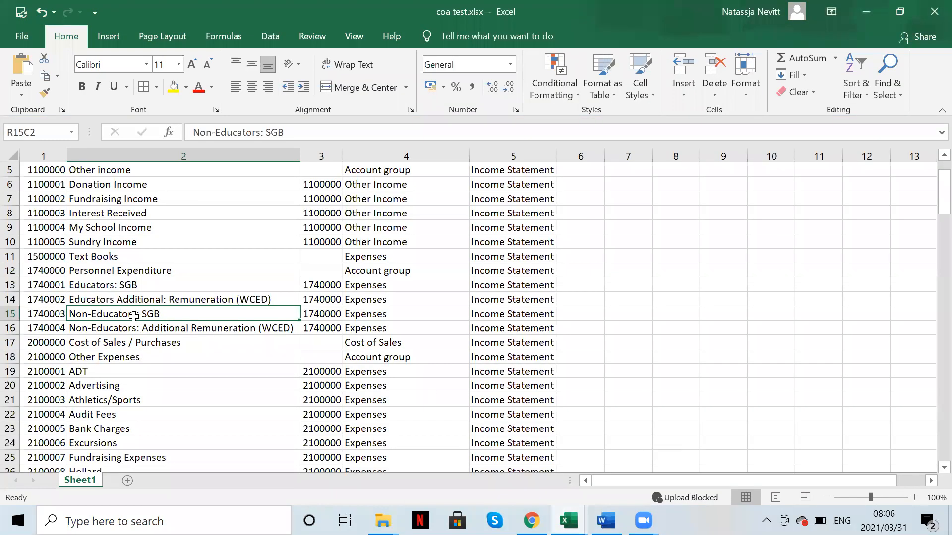
{"action": "left_click", "coordinate": [111, 282]}
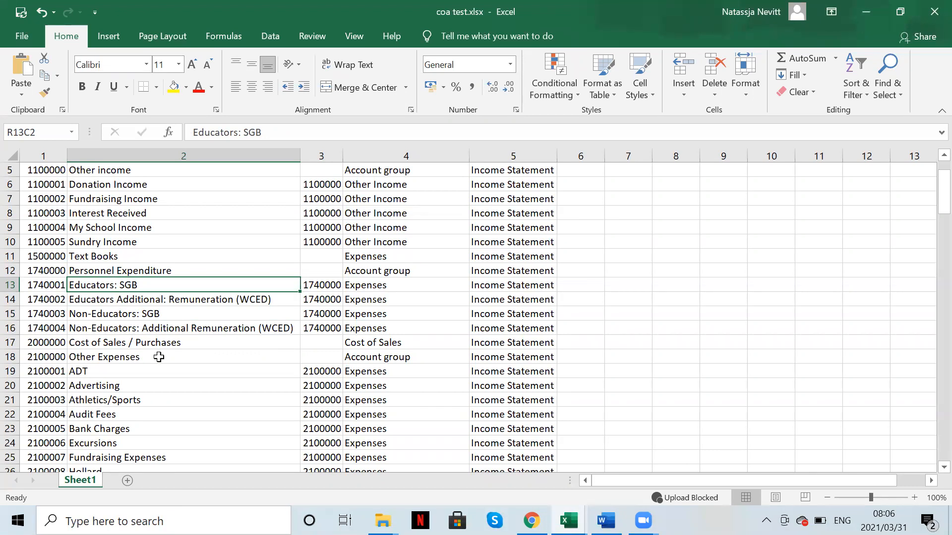
{"action": "scroll", "coordinate": [193, 397], "scroll_direction": "down", "scroll_amount": 2}
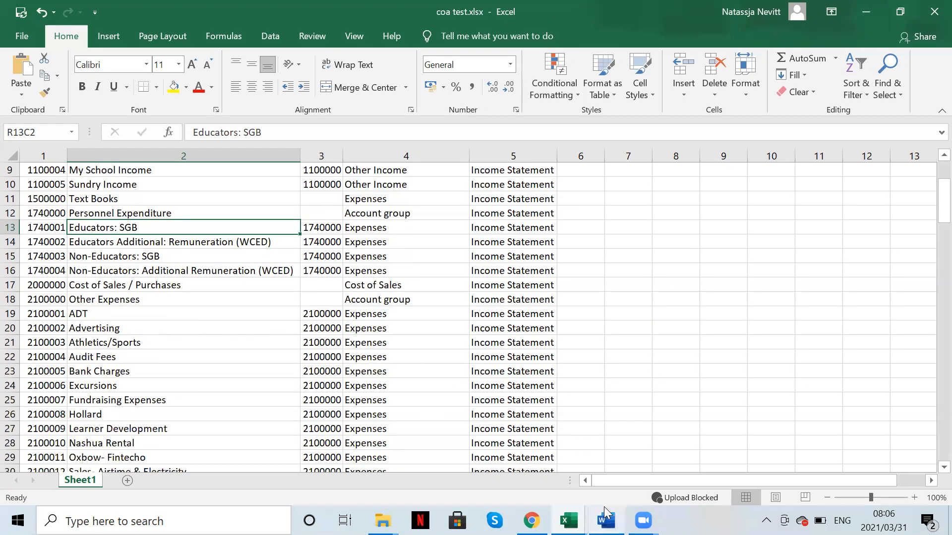
{"action": "key", "text": "alt+Tab"}
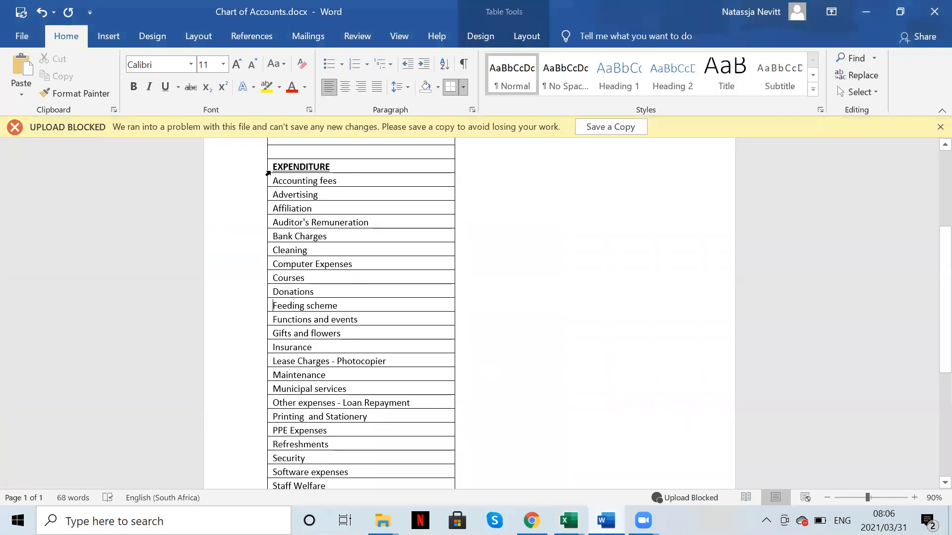
Step: Paste Word's Accounting fees–Transport learners names into Excel at R19C2, matching destination formatting
{"action": "left_click_drag", "start_coordinate": [276, 181], "coordinate": [365, 276]}
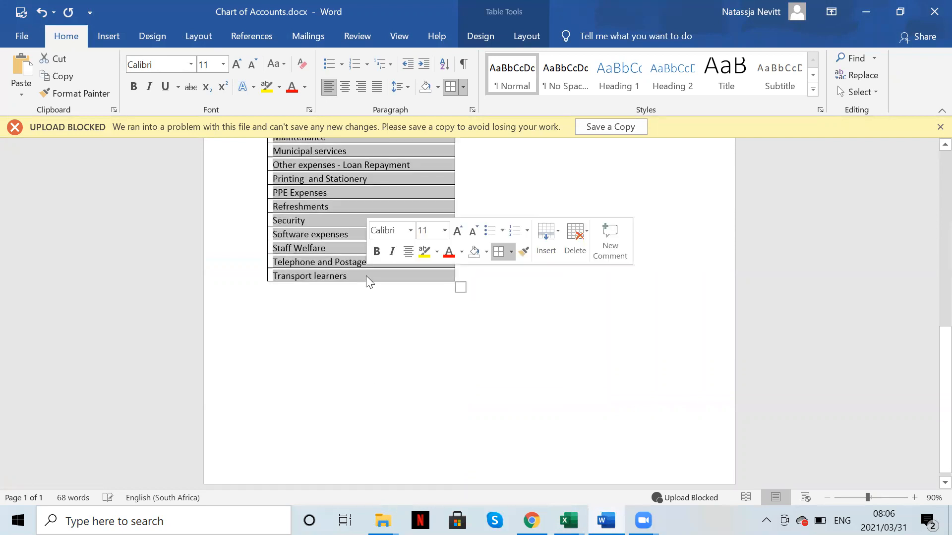
{"action": "mouse_move", "coordinate": [569, 520]}
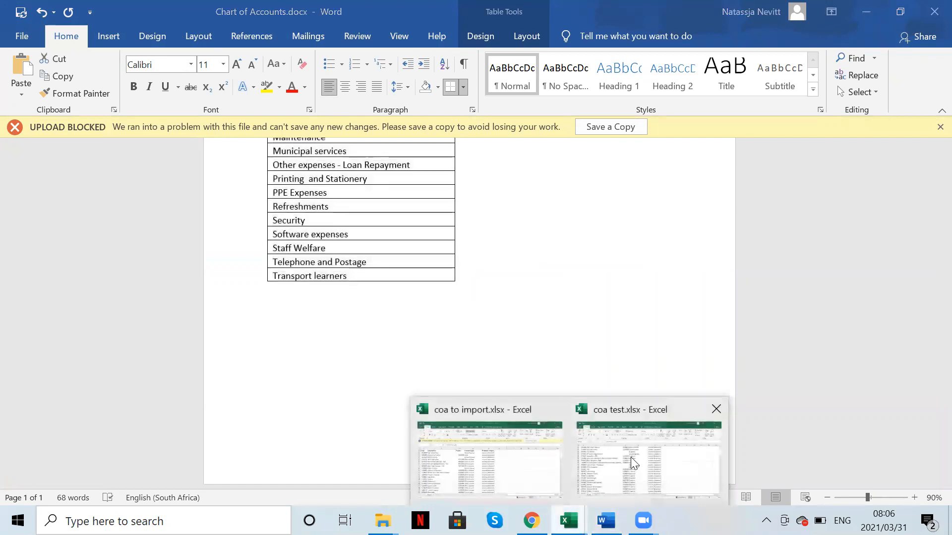
{"action": "left_click", "coordinate": [632, 458]}
{"action": "left_click", "coordinate": [90, 314]}
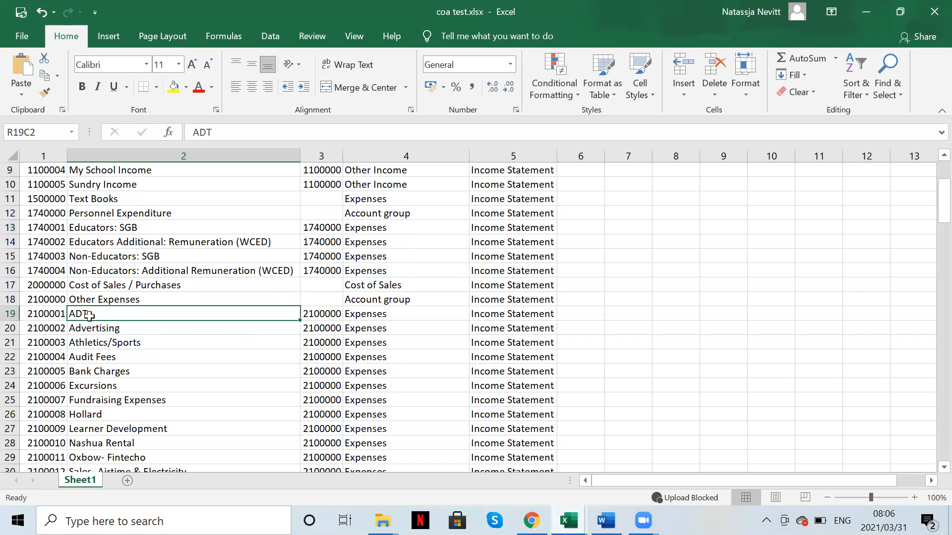
{"action": "key", "text": "ctrl+v"}
{"action": "left_click", "coordinate": [325, 464]}
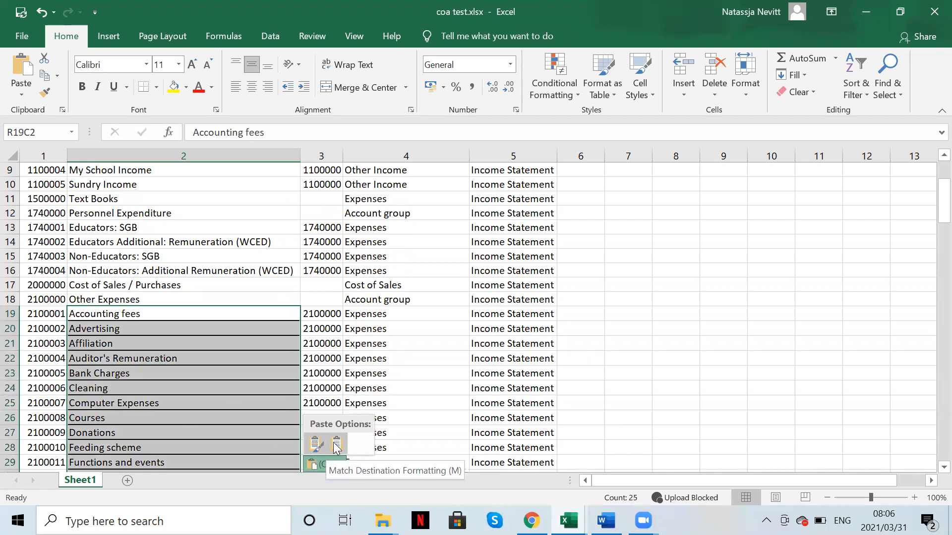
{"action": "left_click", "coordinate": [336, 446]}
{"action": "scroll", "coordinate": [183, 432], "scroll_direction": "down", "scroll_amount": 4}
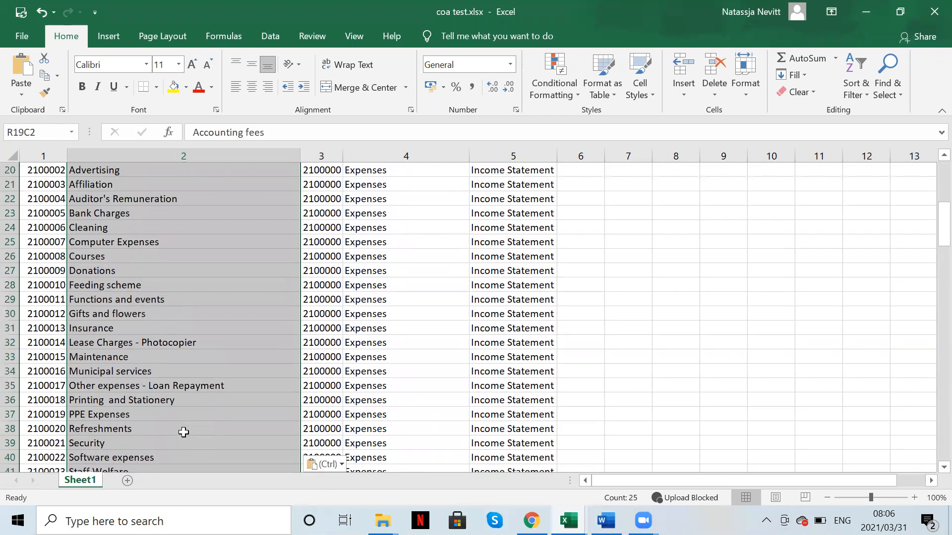
{"action": "scroll", "coordinate": [184, 432], "scroll_direction": "down", "scroll_amount": 4}
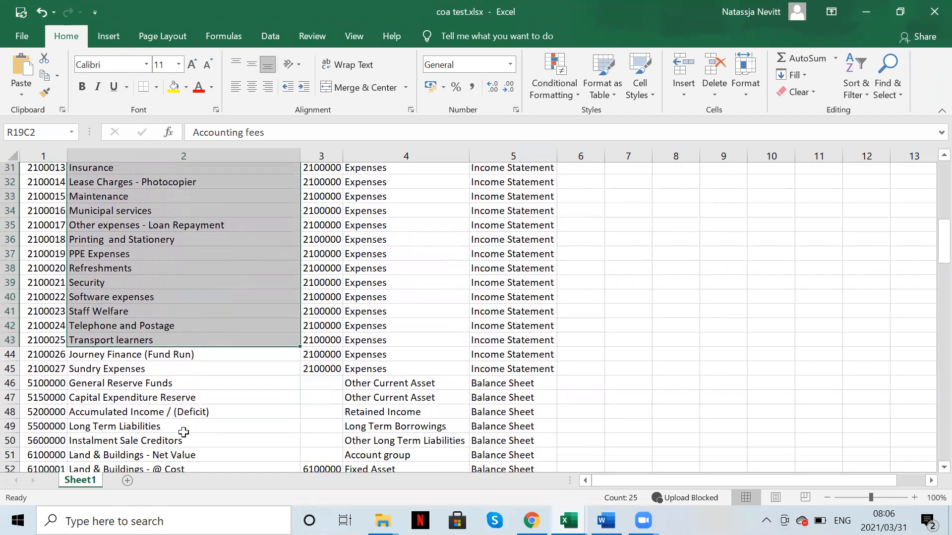
{"action": "scroll", "coordinate": [183, 432], "scroll_direction": "down", "scroll_amount": 1}
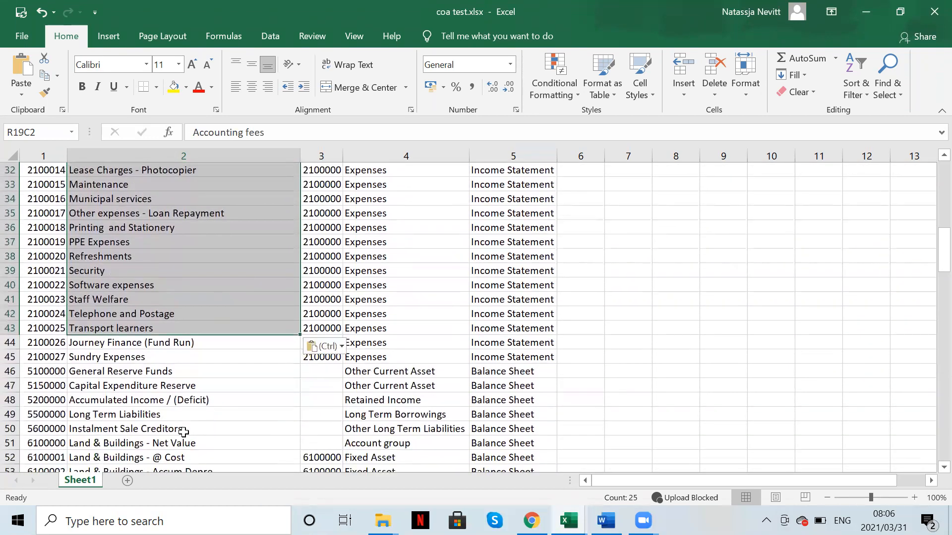
Step: Make row 44's description Sundry Expenses and delete the duplicate 2100027 Sundry Expenses row
{"action": "left_click", "coordinate": [92, 343]}
{"action": "type", "text": "Sundry Expenses"}
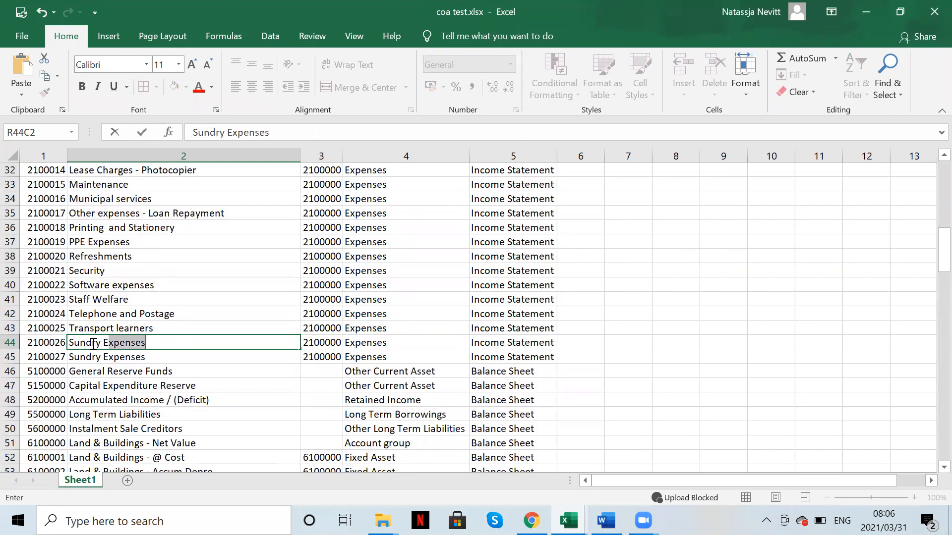
{"action": "key", "text": "Return"}
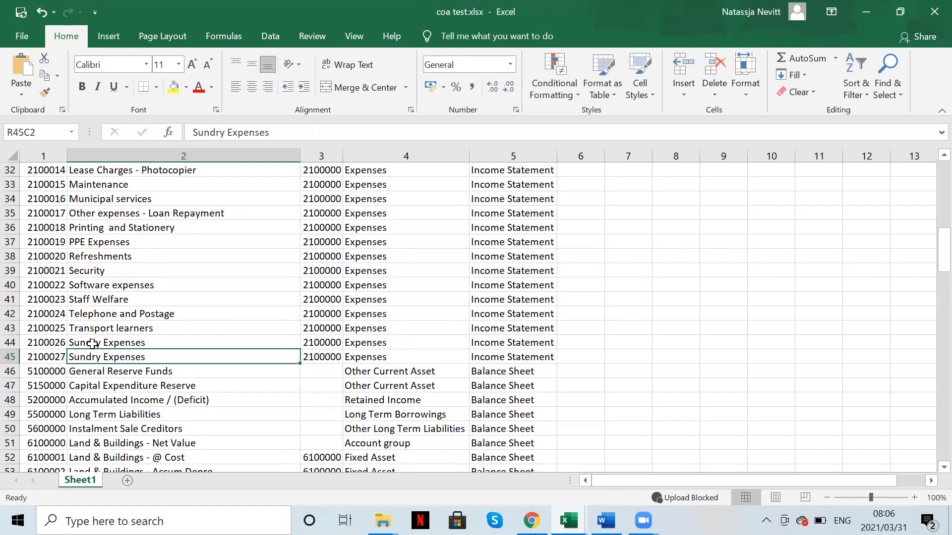
{"action": "left_click", "coordinate": [10, 357]}
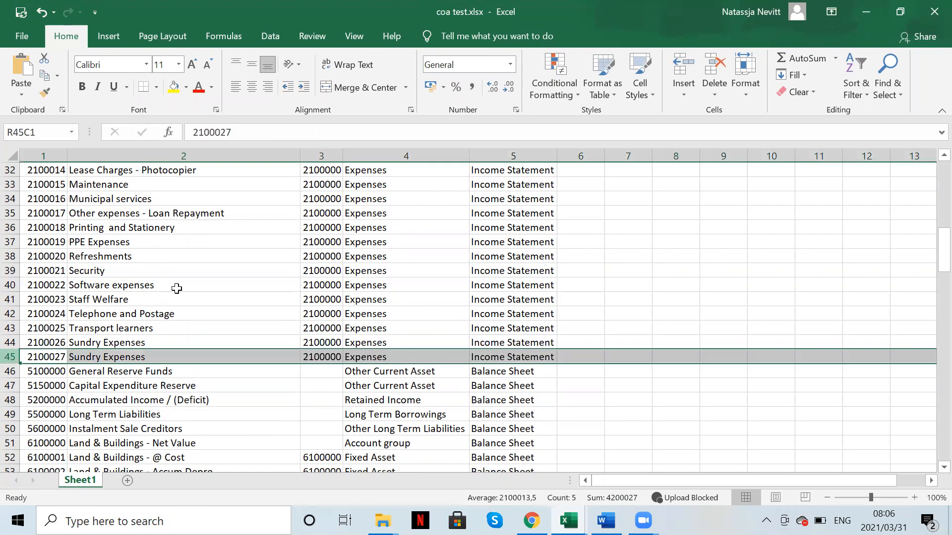
{"action": "left_click", "coordinate": [714, 67]}
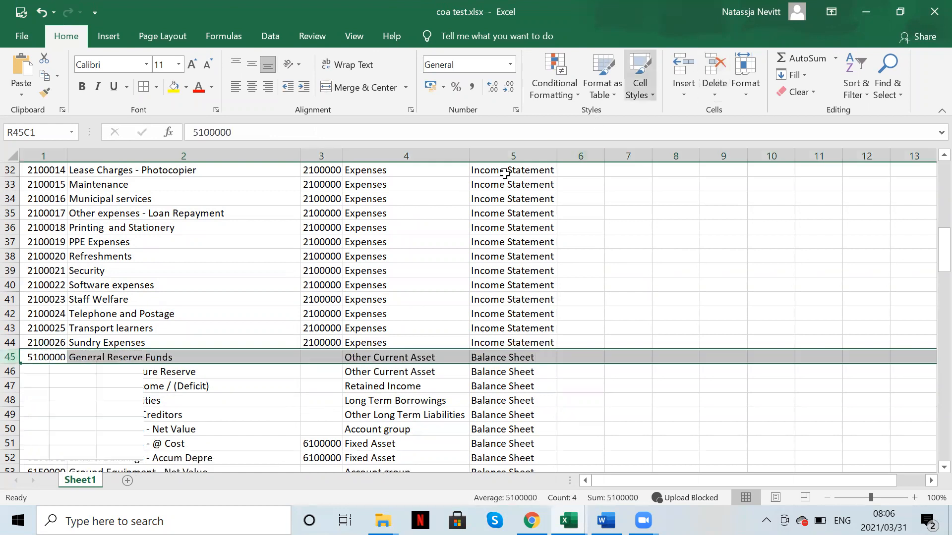
{"action": "left_click", "coordinate": [226, 380]}
{"action": "scroll", "coordinate": [282, 322], "scroll_direction": "up", "scroll_amount": 10}
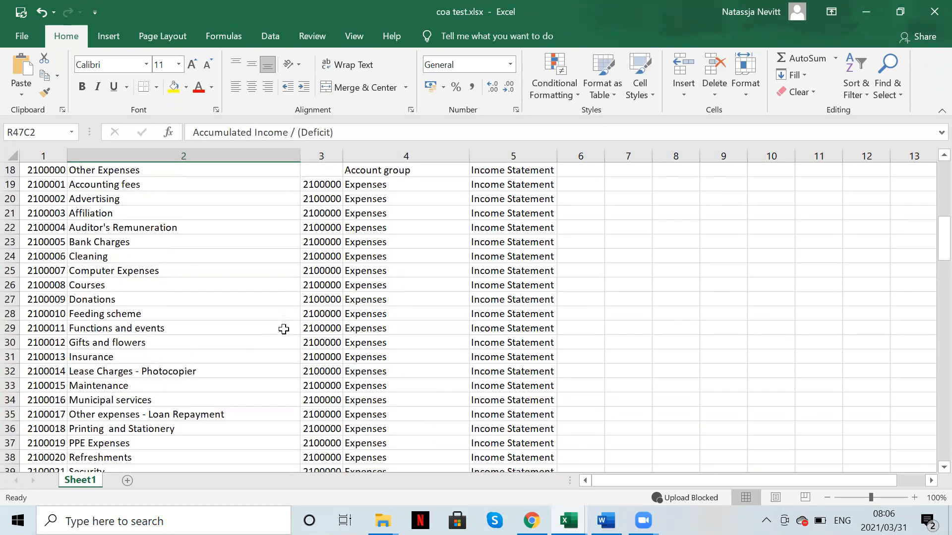
{"action": "scroll", "coordinate": [283, 329], "scroll_direction": "up", "scroll_amount": 1}
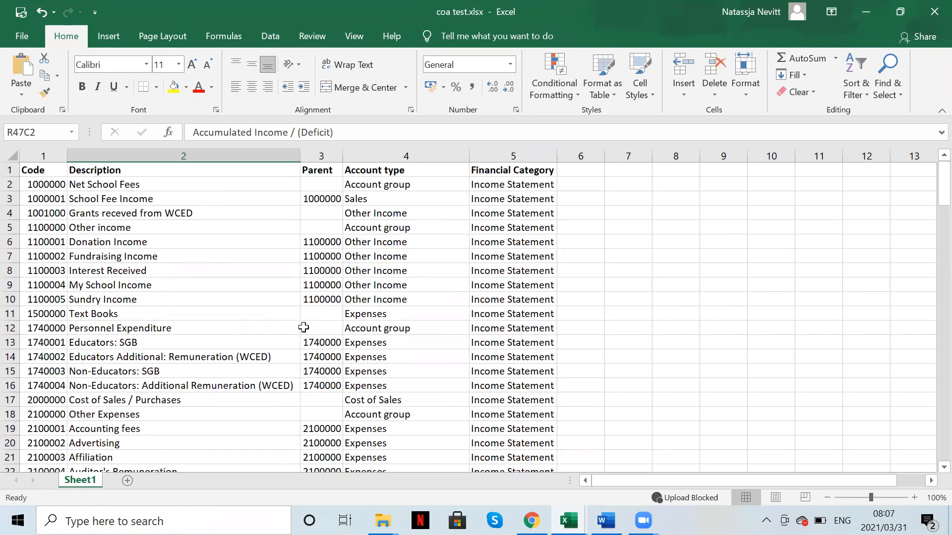
Step: Compare against the Word document, then save and close coa test.xlsx
{"action": "left_click", "coordinate": [606, 520]}
{"action": "scroll", "coordinate": [473, 233], "scroll_direction": "up", "scroll_amount": 10}
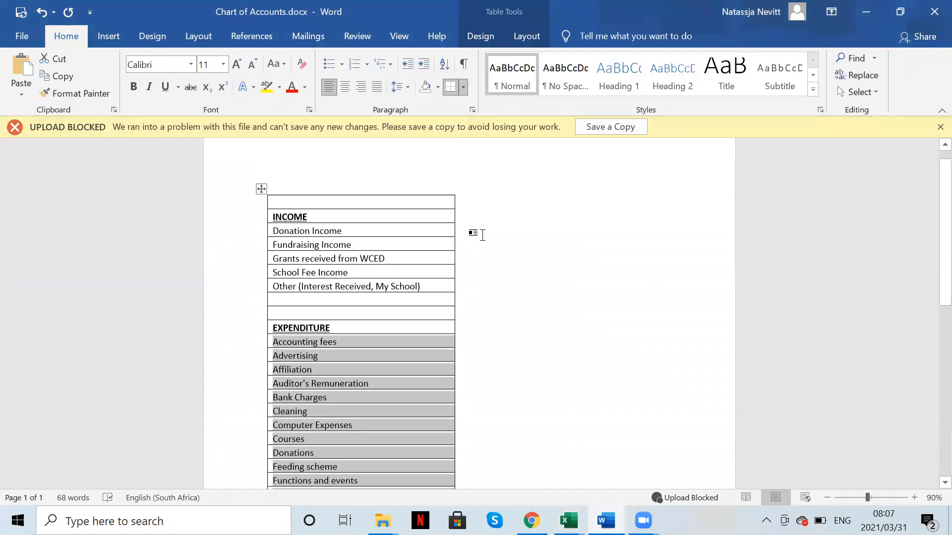
{"action": "mouse_move", "coordinate": [568, 521]}
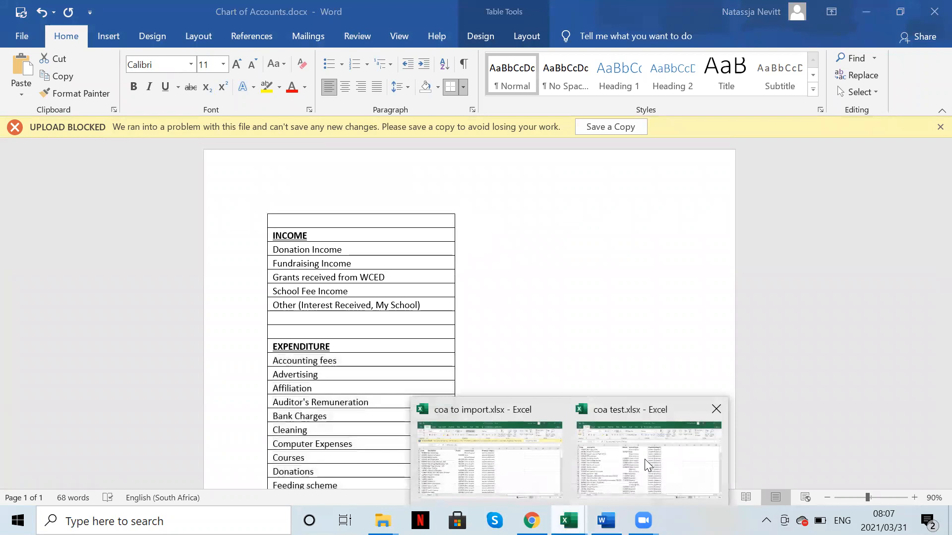
{"action": "left_click", "coordinate": [647, 464]}
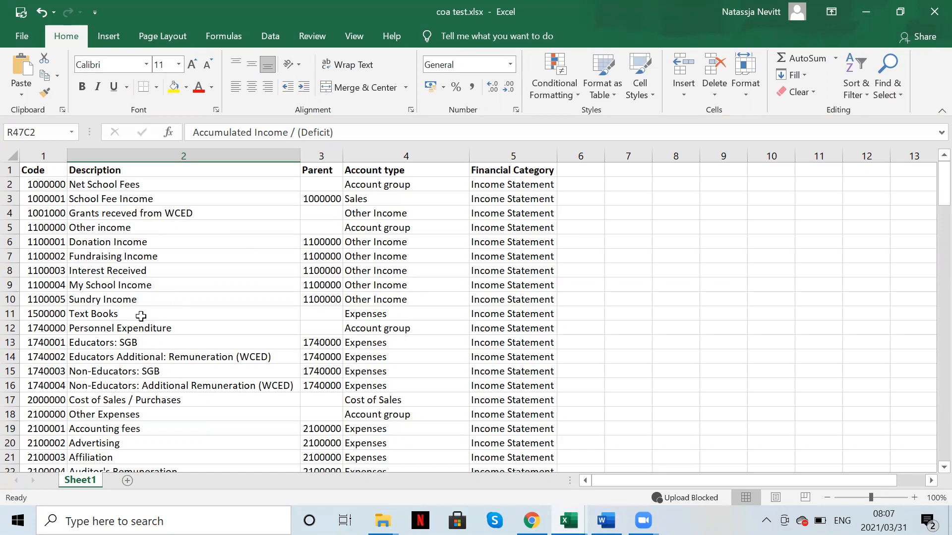
{"action": "scroll", "coordinate": [149, 317], "scroll_direction": "down", "scroll_amount": 5}
{"action": "scroll", "coordinate": [168, 311], "scroll_direction": "down", "scroll_amount": 5}
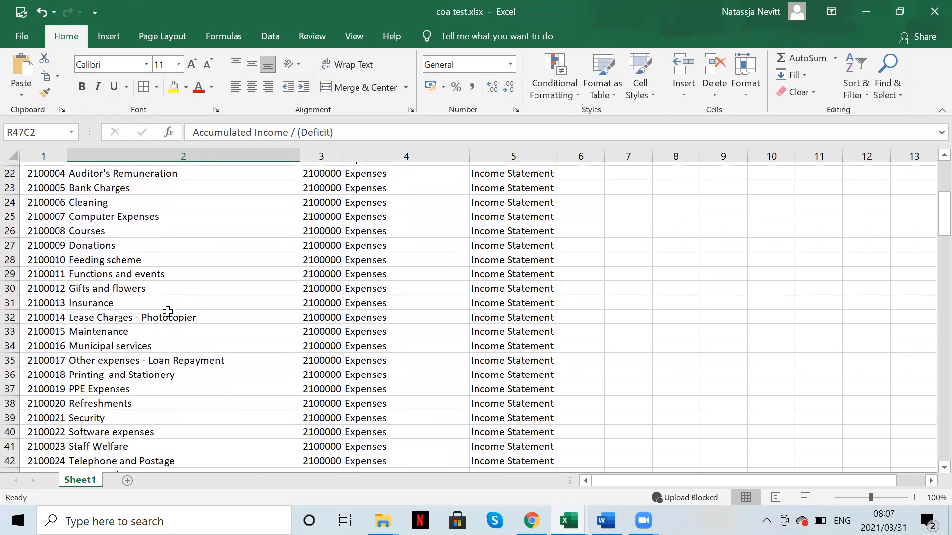
{"action": "scroll", "coordinate": [168, 311], "scroll_direction": "down", "scroll_amount": 3}
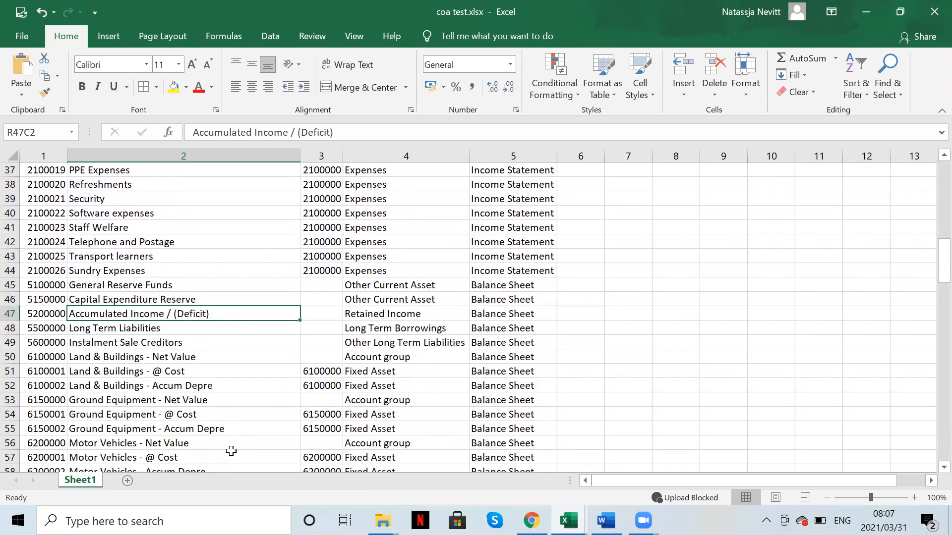
{"action": "scroll", "coordinate": [165, 264], "scroll_direction": "up", "scroll_amount": 4}
{"action": "scroll", "coordinate": [165, 264], "scroll_direction": "up", "scroll_amount": 8}
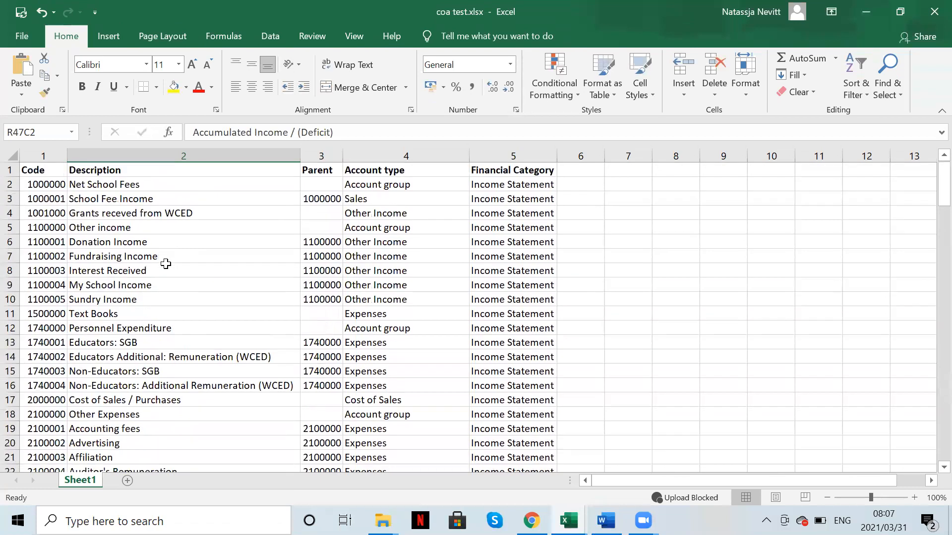
{"action": "left_click", "coordinate": [22, 12]}
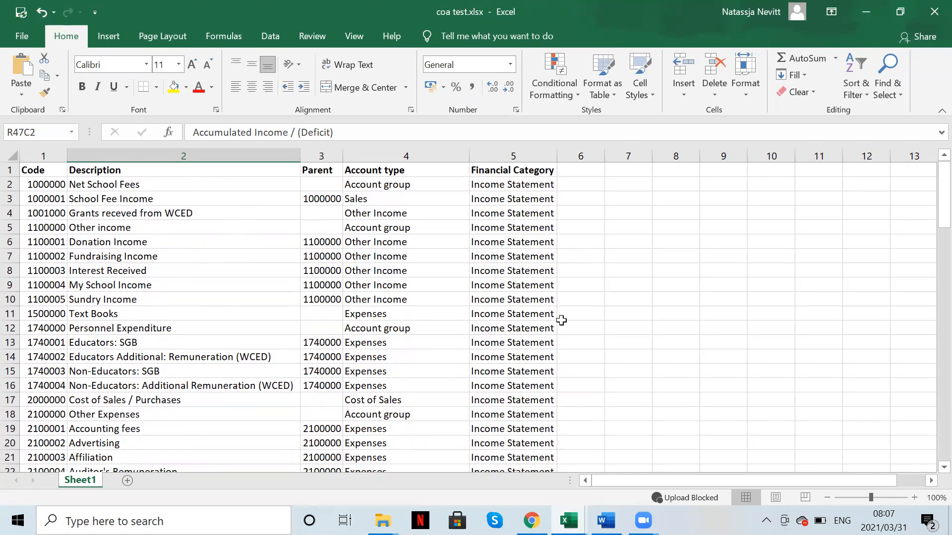
{"action": "left_click", "coordinate": [934, 11]}
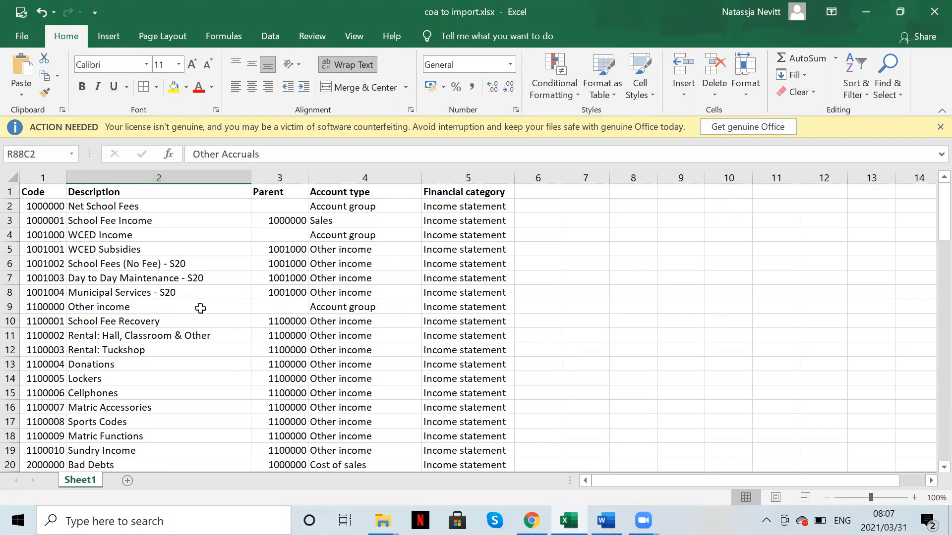
{"action": "scroll", "coordinate": [410, 397], "scroll_direction": "down", "scroll_amount": 5}
{"action": "scroll", "coordinate": [411, 398], "scroll_direction": "up", "scroll_amount": 5}
{"action": "left_click", "coordinate": [36, 176]}
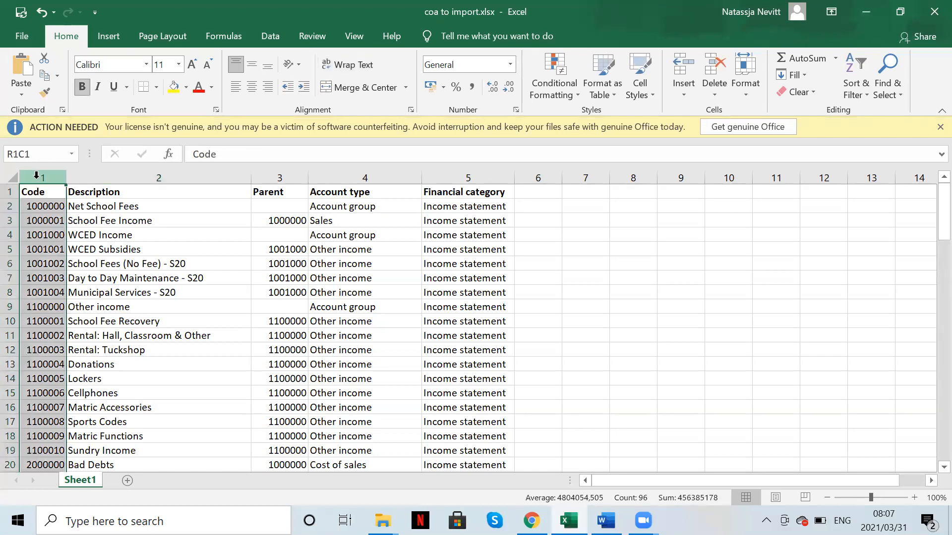
{"action": "left_click", "coordinate": [37, 209]}
{"action": "left_click", "coordinate": [37, 221]}
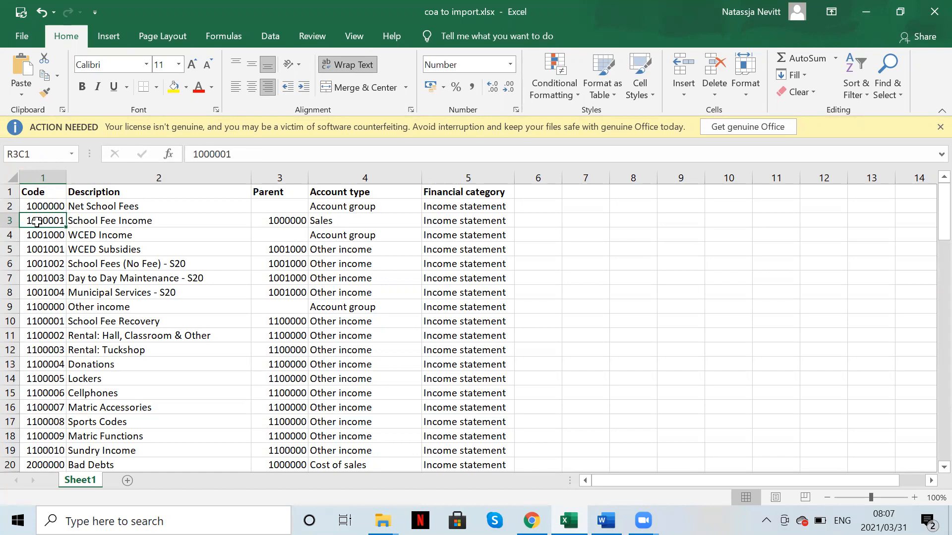
{"action": "left_click", "coordinate": [112, 173]}
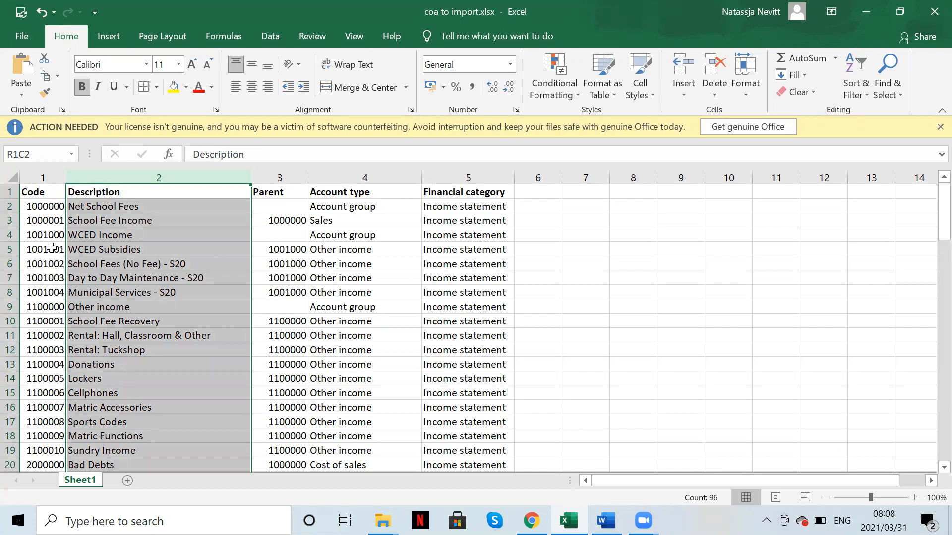
{"action": "left_click", "coordinate": [287, 177]}
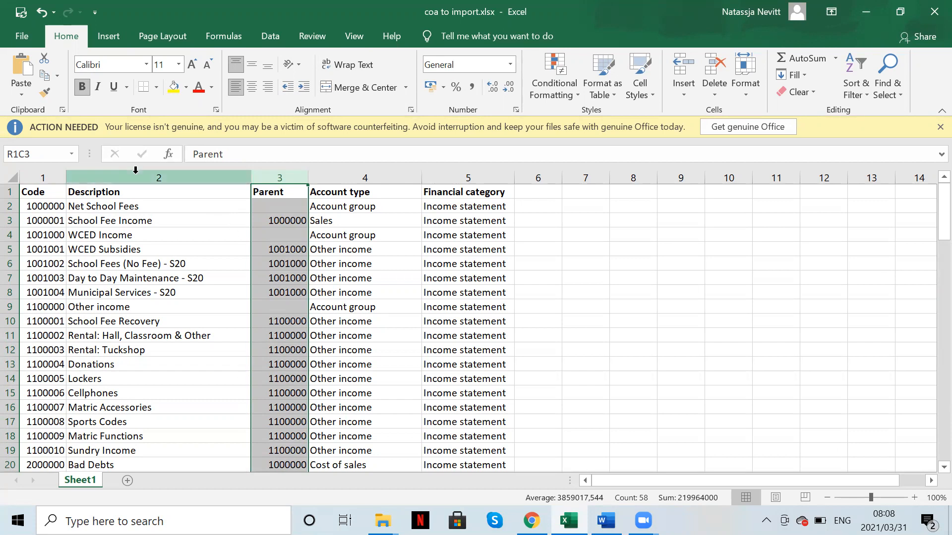
{"action": "left_click", "coordinate": [367, 177]}
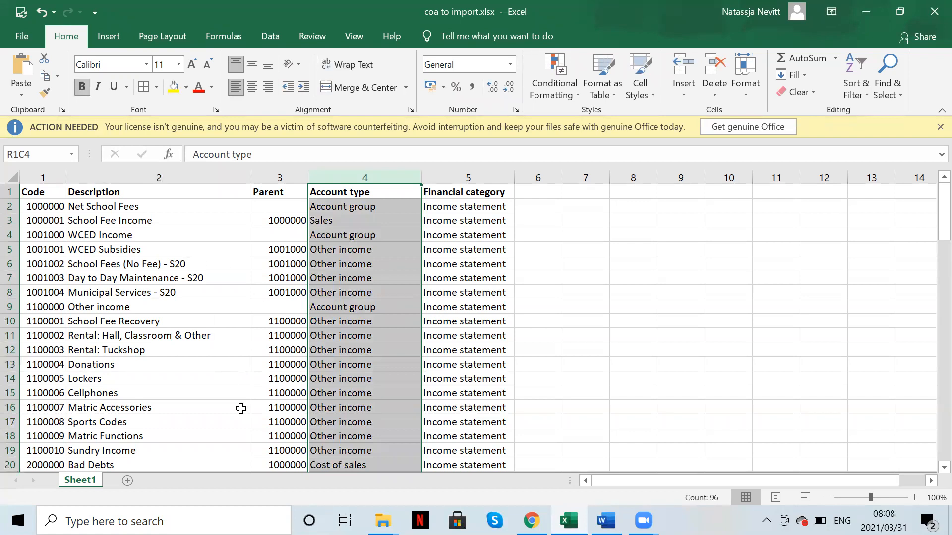
{"action": "left_click", "coordinate": [138, 216]}
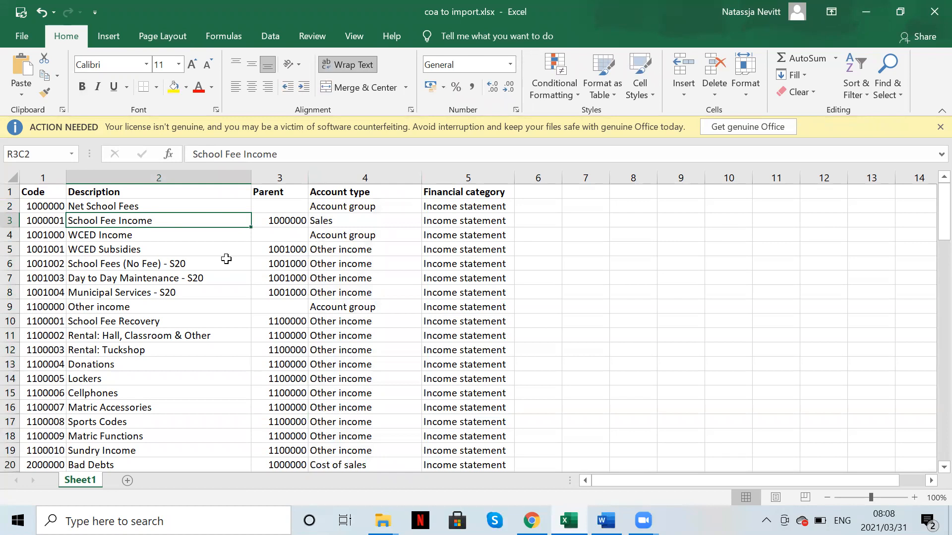
{"action": "left_click", "coordinate": [316, 223]}
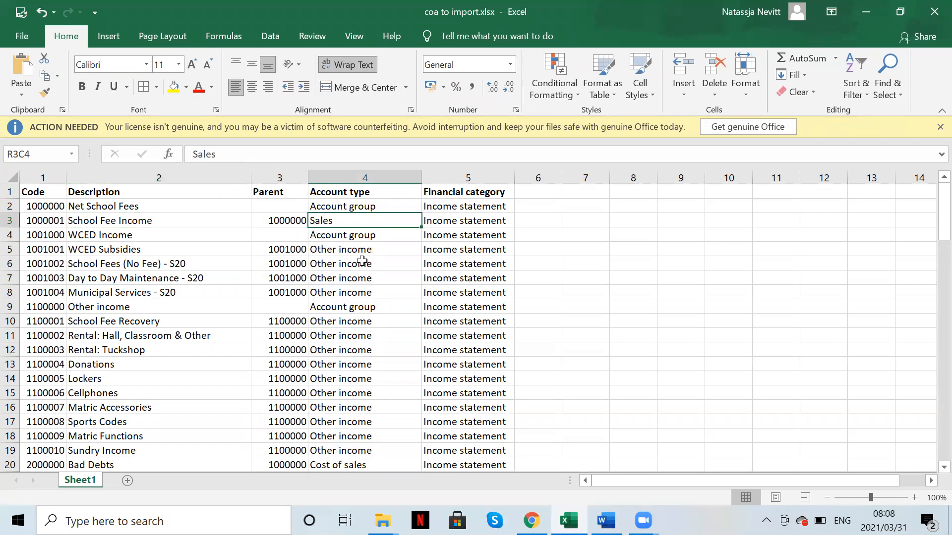
{"action": "left_click", "coordinate": [338, 253]}
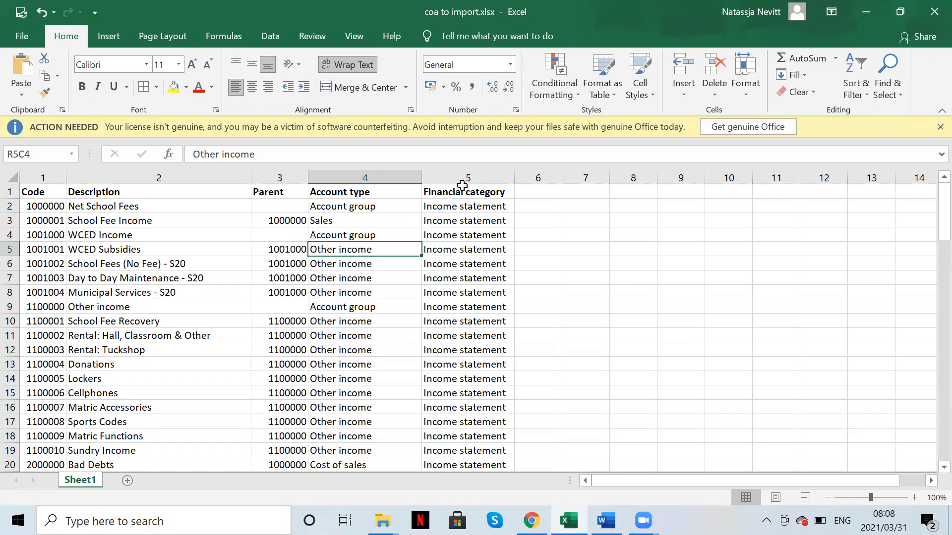
{"action": "left_click", "coordinate": [464, 178]}
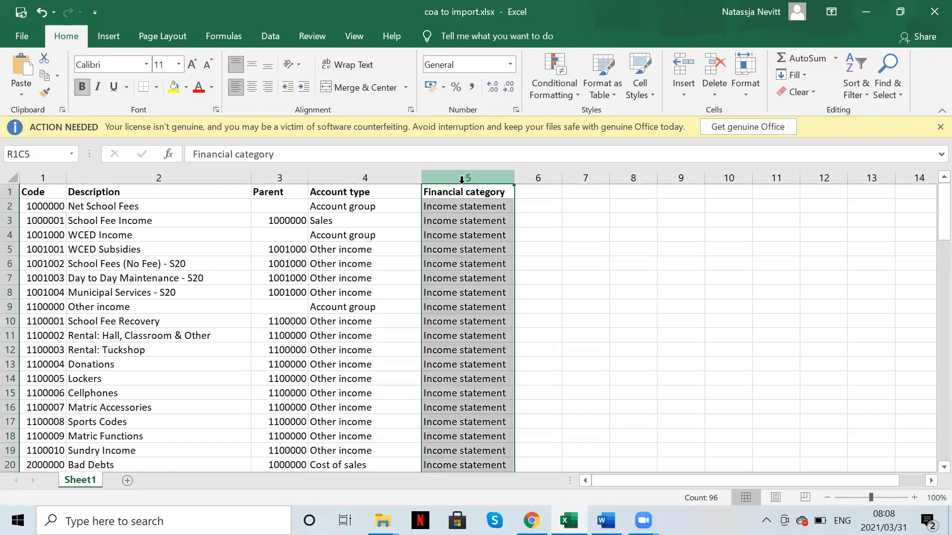
{"action": "left_click", "coordinate": [455, 217]}
{"action": "scroll", "coordinate": [459, 434], "scroll_direction": "down", "scroll_amount": 20}
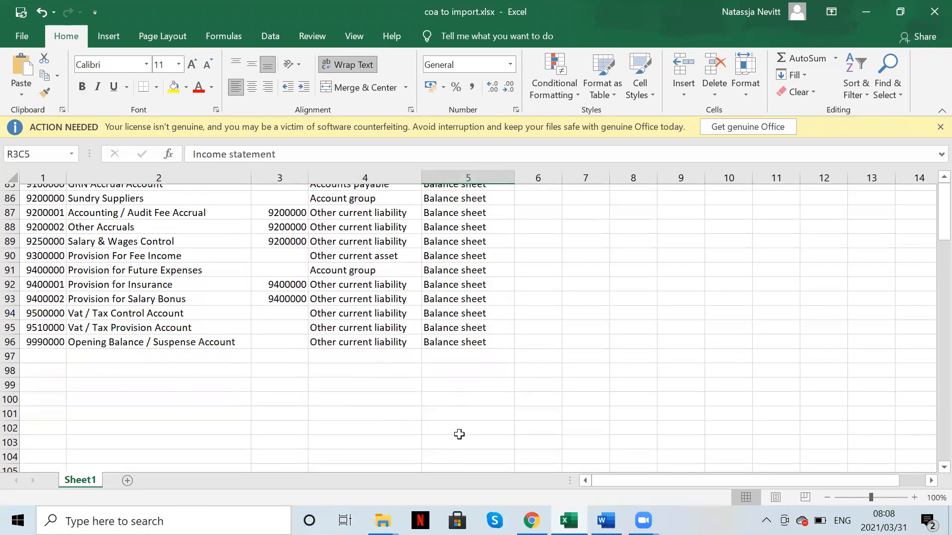
{"action": "left_click", "coordinate": [441, 281]}
{"action": "scroll", "coordinate": [442, 265], "scroll_direction": "up", "scroll_amount": 12}
{"action": "scroll", "coordinate": [442, 265], "scroll_direction": "up", "scroll_amount": 16}
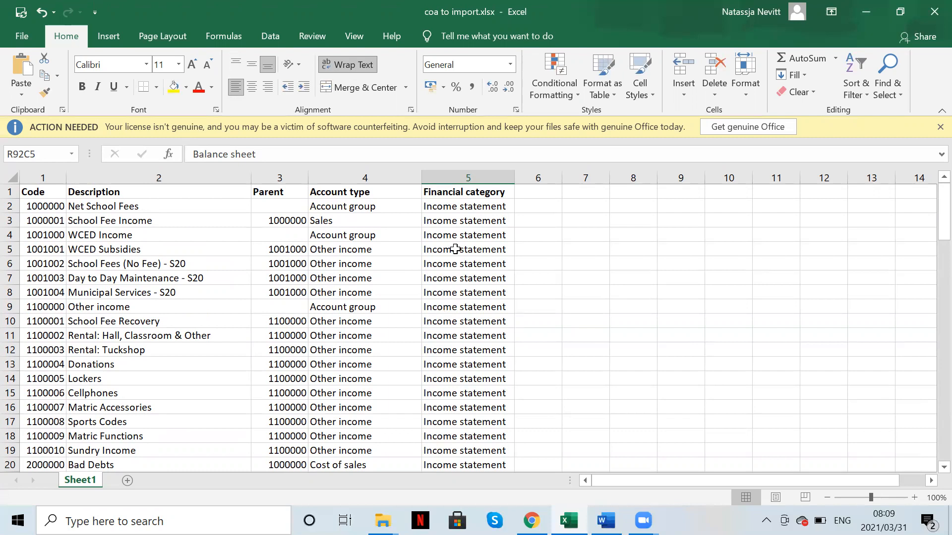
{"action": "left_click", "coordinate": [446, 220]}
{"action": "scroll", "coordinate": [448, 436], "scroll_direction": "down", "scroll_amount": 20}
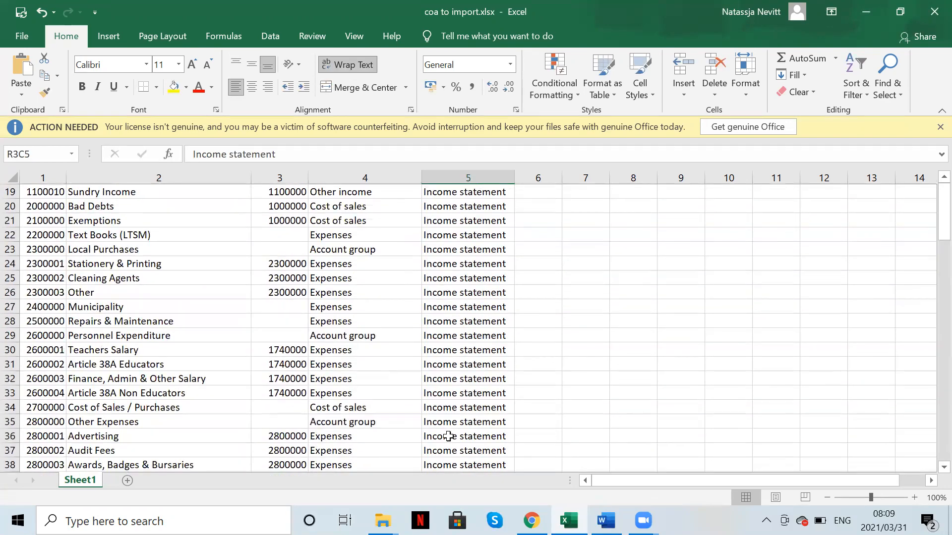
{"action": "scroll", "coordinate": [449, 436], "scroll_direction": "up", "scroll_amount": 3}
{"action": "scroll", "coordinate": [448, 436], "scroll_direction": "up", "scroll_amount": 2}
{"action": "scroll", "coordinate": [448, 436], "scroll_direction": "down", "scroll_amount": 6}
{"action": "scroll", "coordinate": [448, 437], "scroll_direction": "down", "scroll_amount": 4}
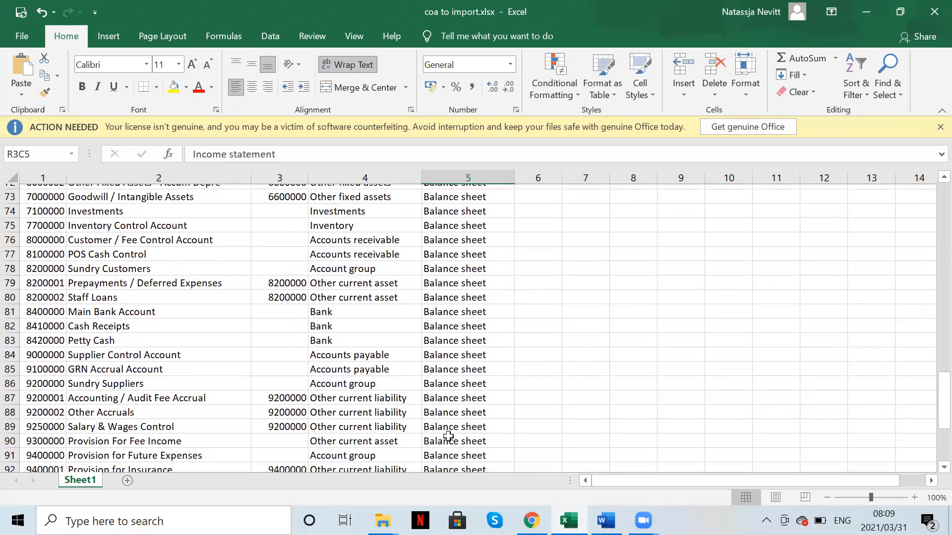
{"action": "scroll", "coordinate": [448, 437], "scroll_direction": "up", "scroll_amount": 9}
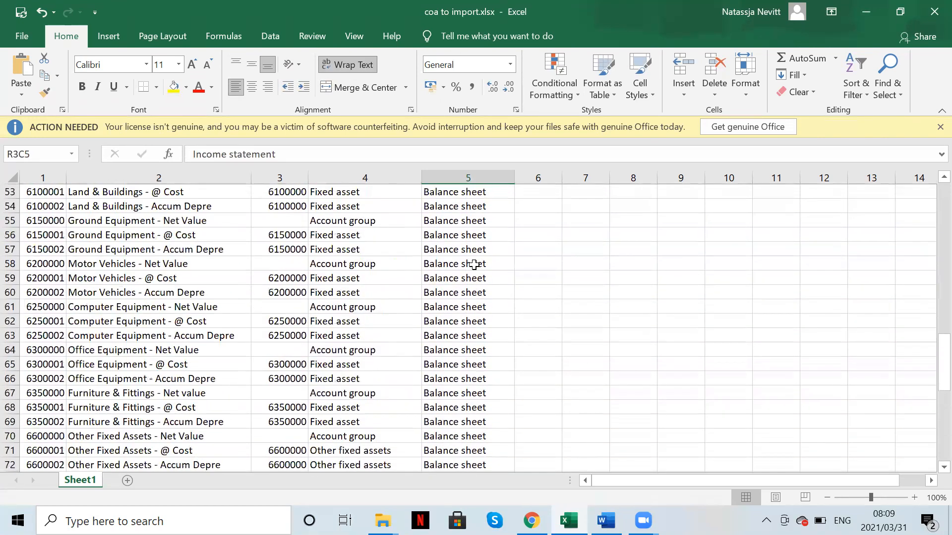
{"action": "left_click", "coordinate": [459, 235]}
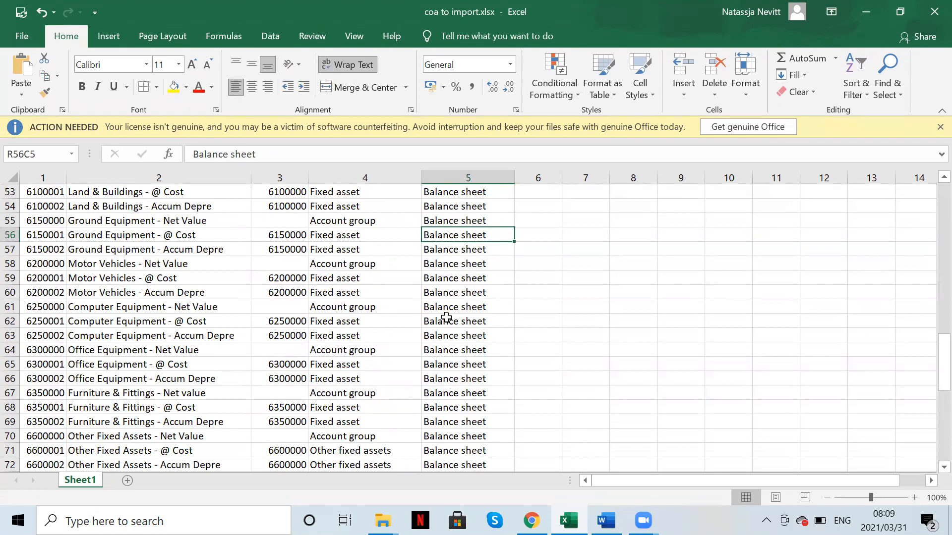
{"action": "scroll", "coordinate": [475, 247], "scroll_direction": "up", "scroll_amount": 7}
{"action": "scroll", "coordinate": [475, 246], "scroll_direction": "up", "scroll_amount": 10}
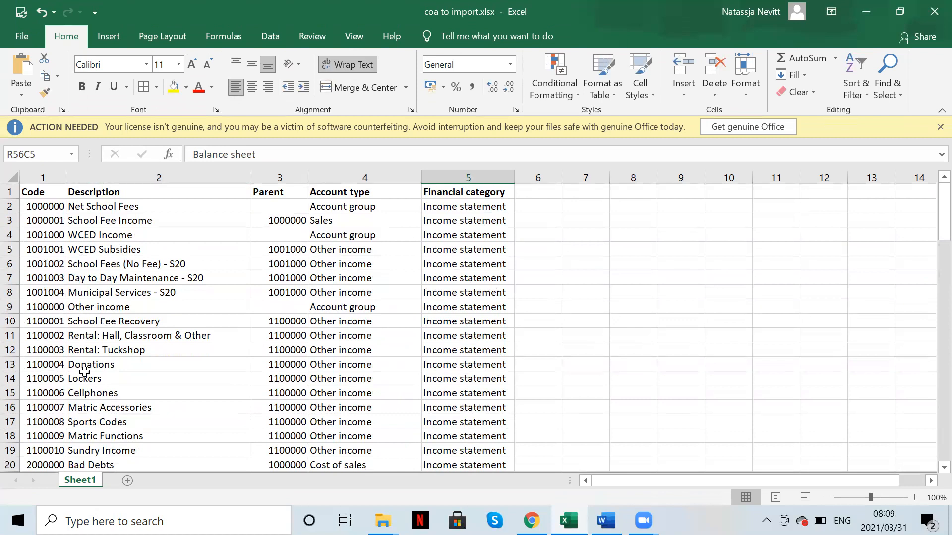
Step: Inspect the WCED Income code 1001000 and its four sub-accounts in rows 5–8
{"action": "left_click", "coordinate": [47, 235]}
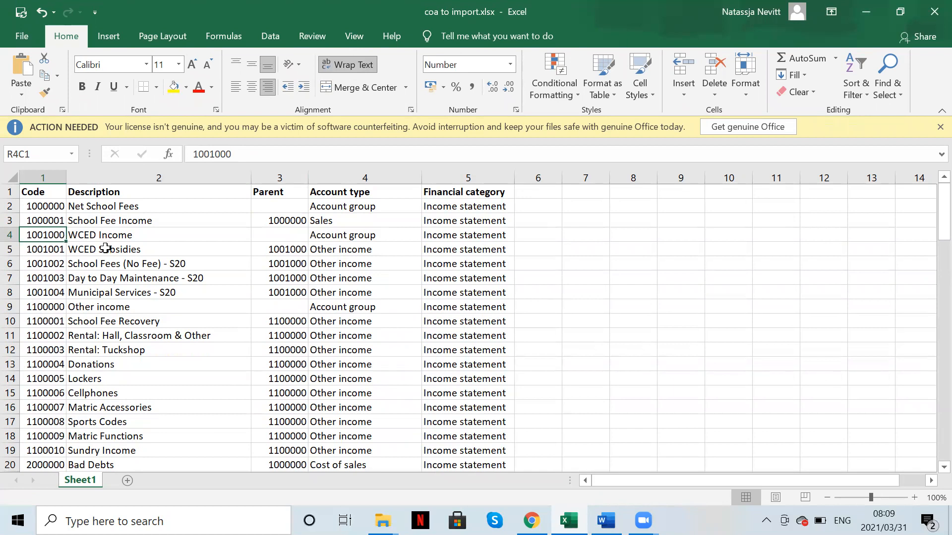
{"action": "left_click_drag", "start_coordinate": [106, 253], "coordinate": [103, 293]}
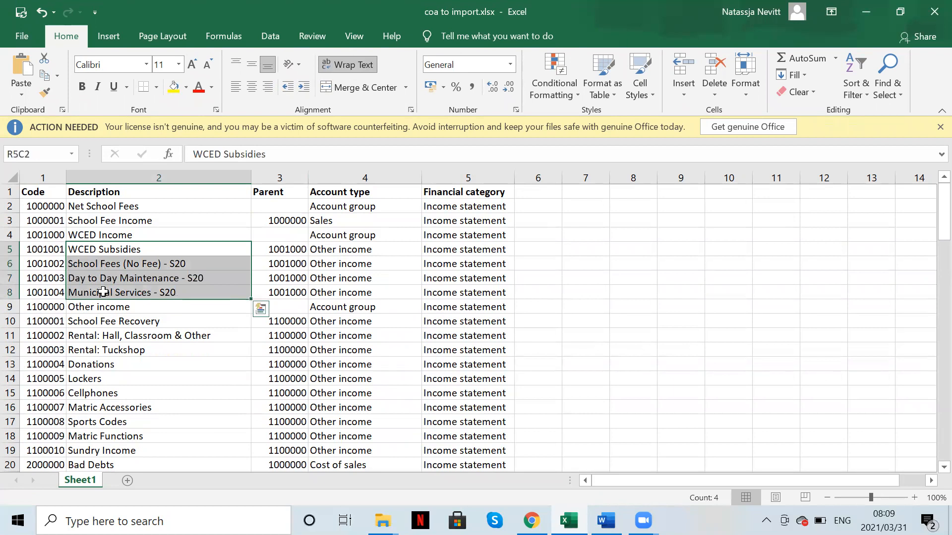
{"action": "left_click", "coordinate": [44, 249]}
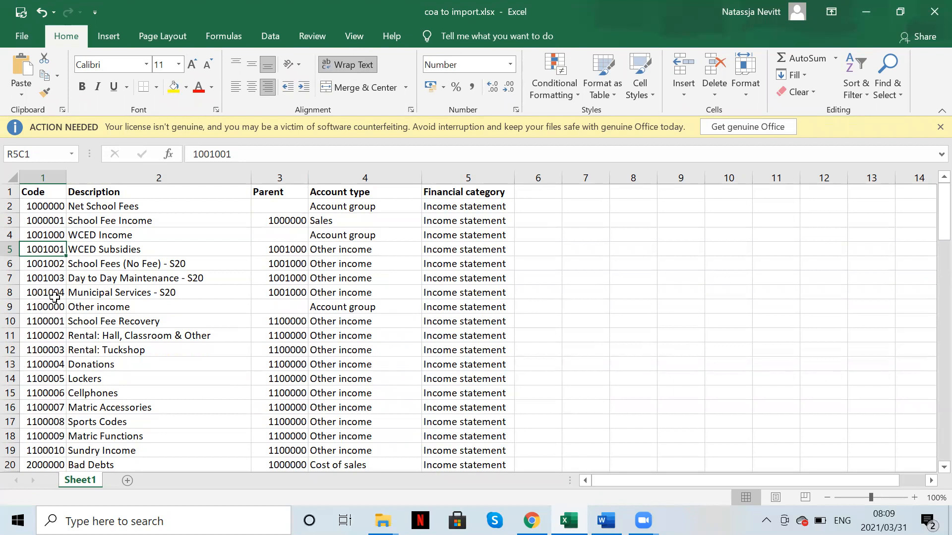
{"action": "left_click_drag", "start_coordinate": [50, 293], "coordinate": [46, 250]}
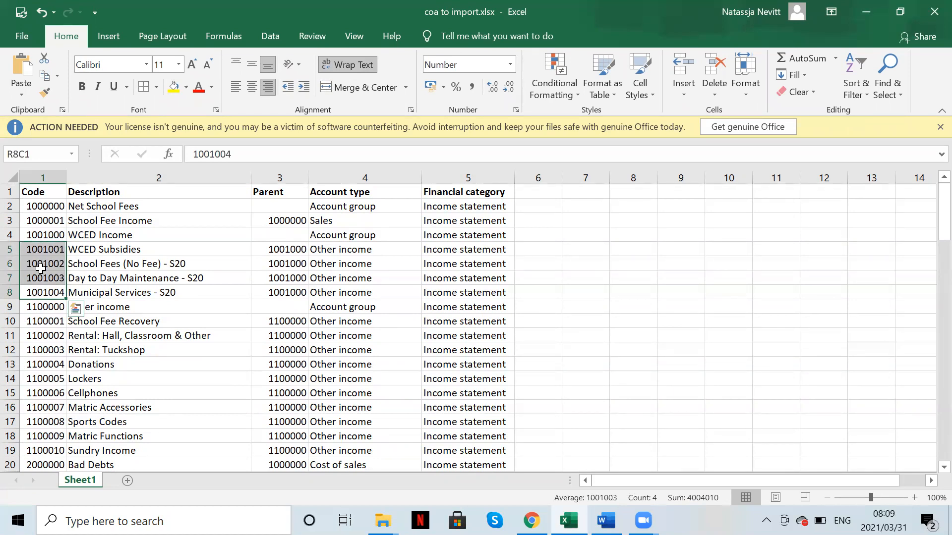
{"action": "left_click", "coordinate": [52, 235]}
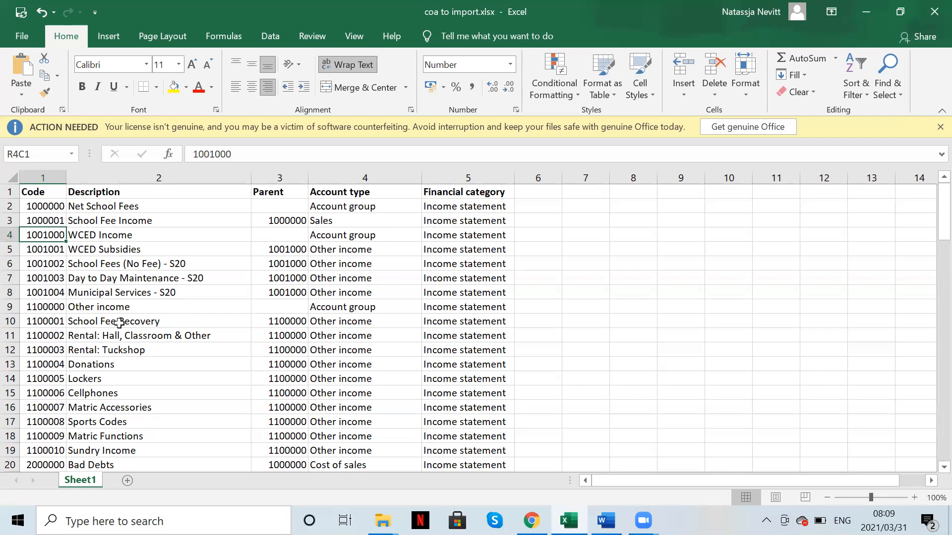
Step: Close coa to import.xlsx and return to the Rise Accounting home page in Chrome
{"action": "scroll", "coordinate": [124, 322], "scroll_direction": "down", "scroll_amount": 4}
{"action": "scroll", "coordinate": [119, 325], "scroll_direction": "up", "scroll_amount": 4}
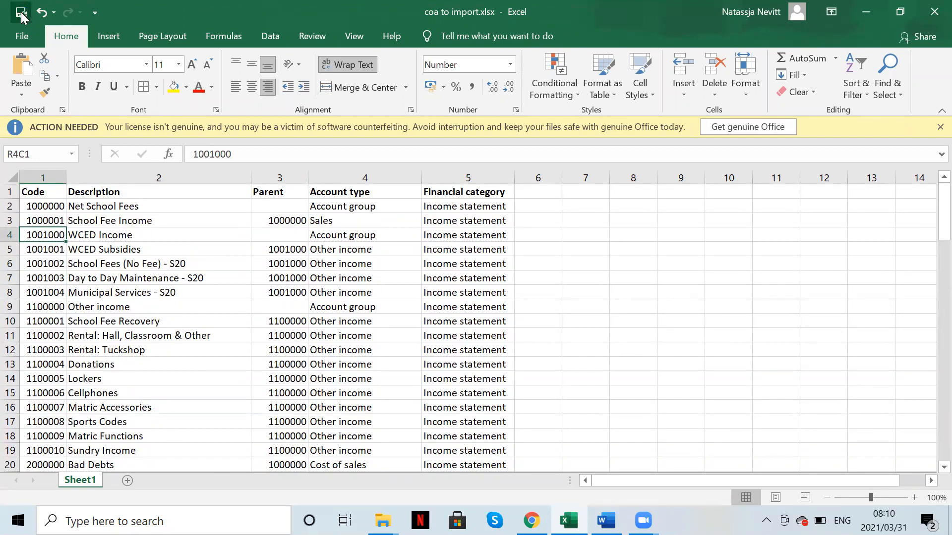
{"action": "left_click", "coordinate": [931, 7]}
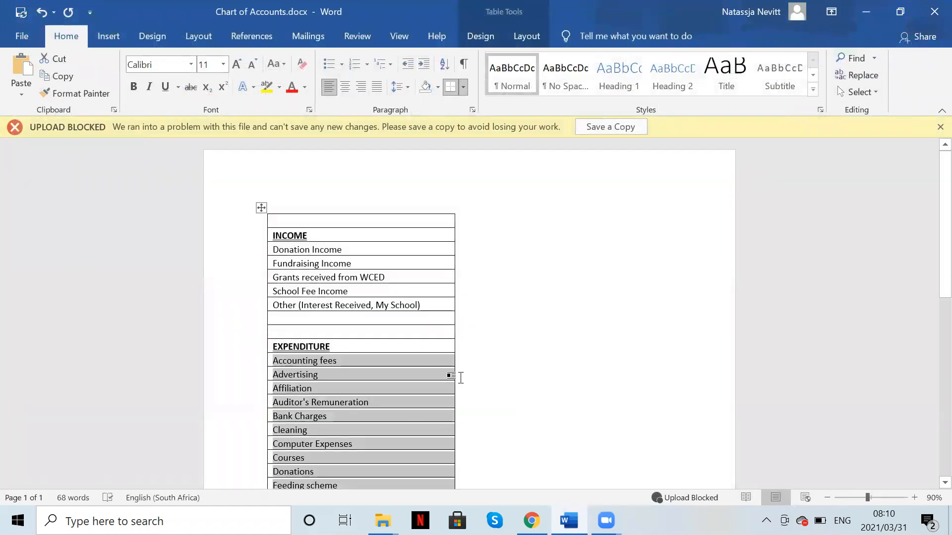
{"action": "left_click", "coordinate": [531, 521]}
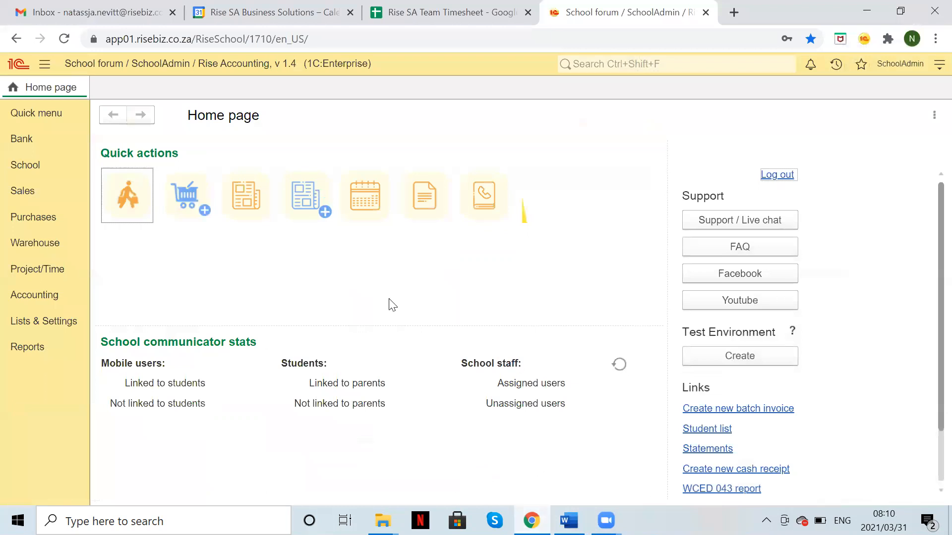
Step: Start an Accounting > Chart of accounts import using Import from file and bring up the file browser
{"action": "left_click", "coordinate": [44, 295]}
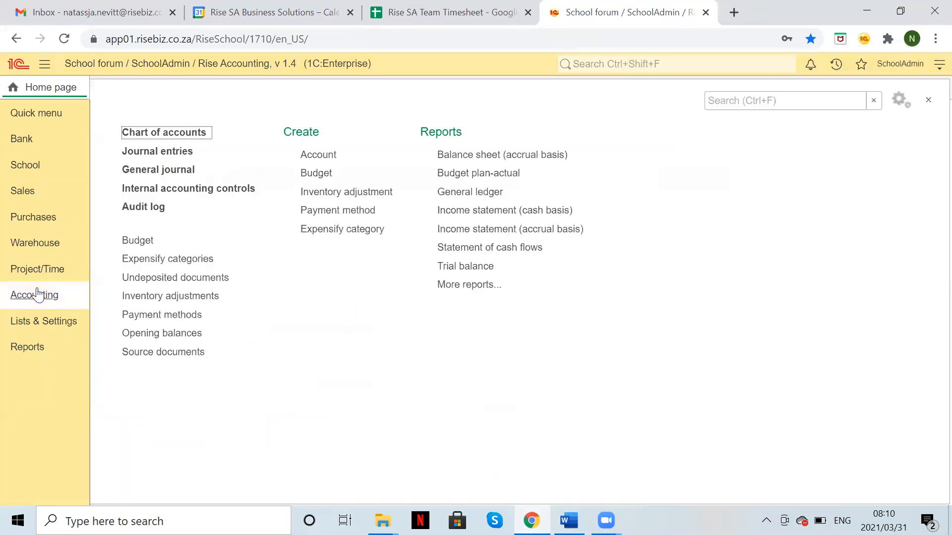
{"action": "left_click", "coordinate": [164, 131]}
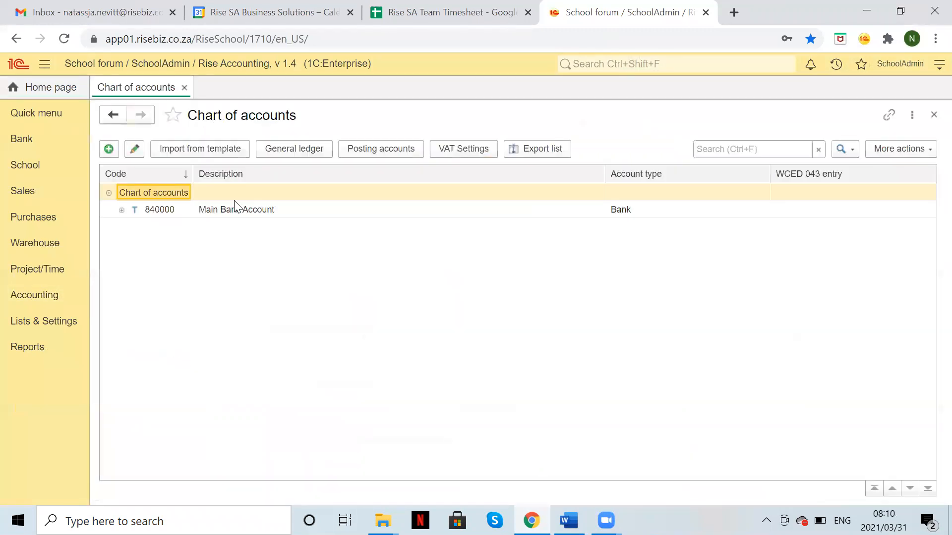
{"action": "left_click", "coordinate": [191, 150]}
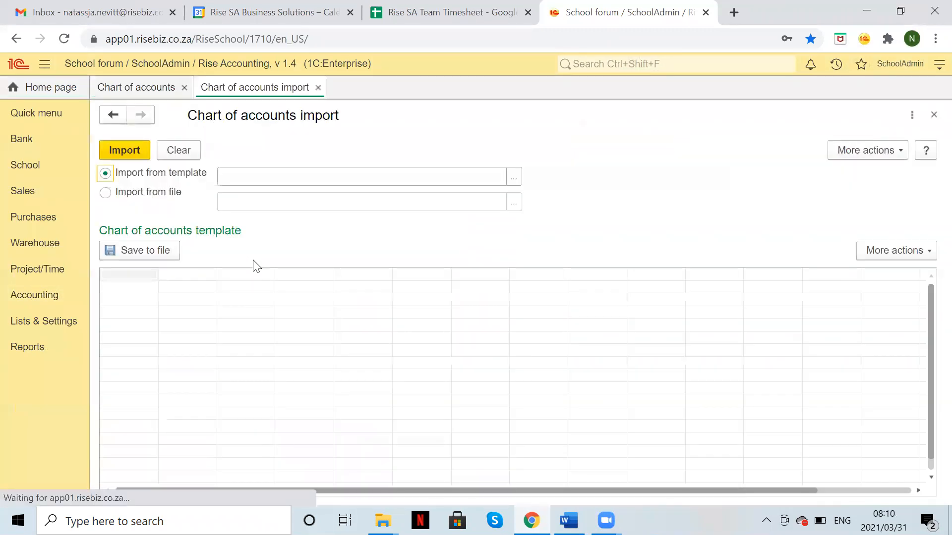
{"action": "left_click", "coordinate": [105, 193]}
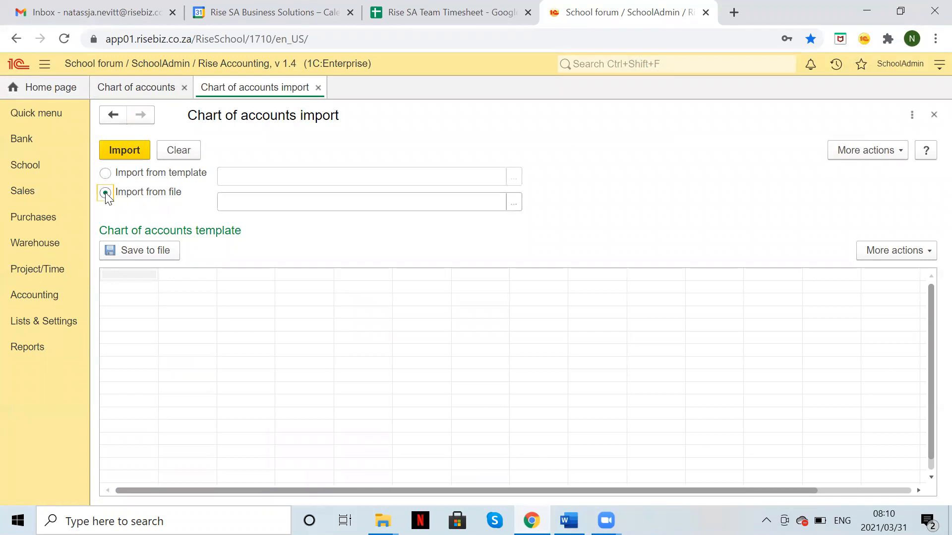
{"action": "left_click", "coordinate": [514, 203]}
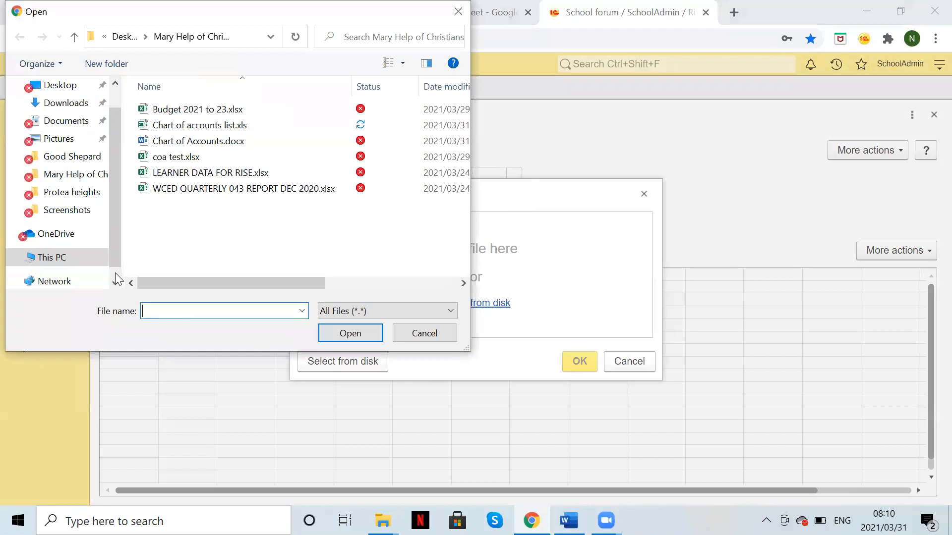
Step: Choose coa to import.xlsx from Desktop > 043 traiing and confirm with OK to load the preview
{"action": "left_click", "coordinate": [56, 90]}
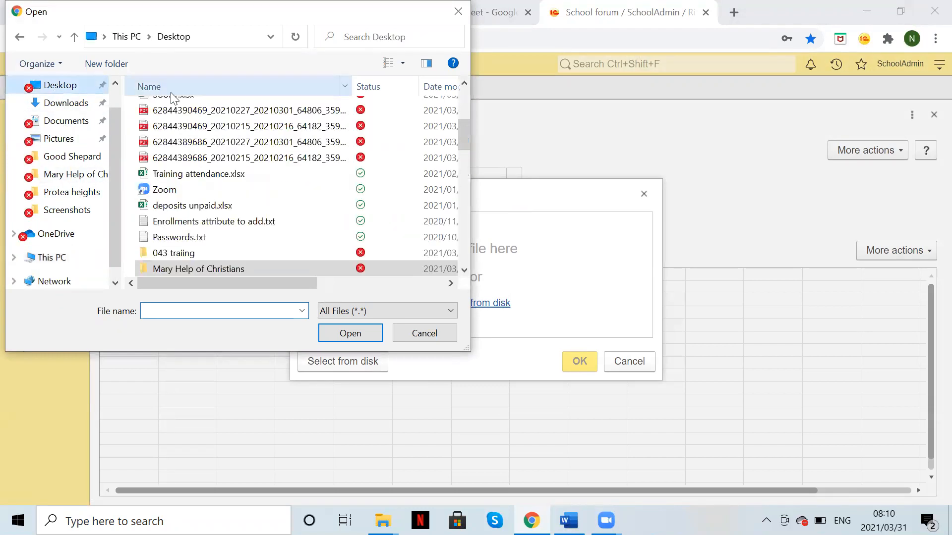
{"action": "left_click", "coordinate": [218, 253]}
{"action": "double_click", "coordinate": [218, 254]}
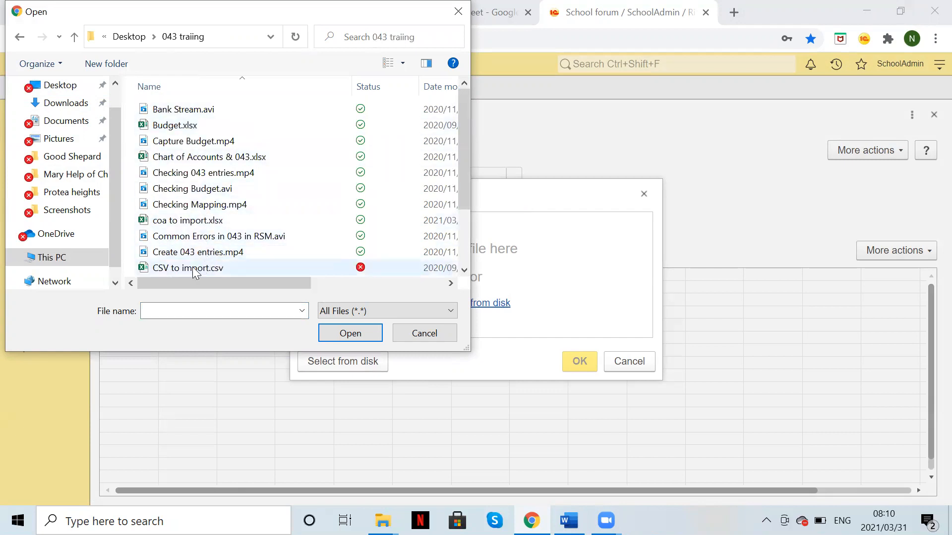
{"action": "double_click", "coordinate": [187, 220]}
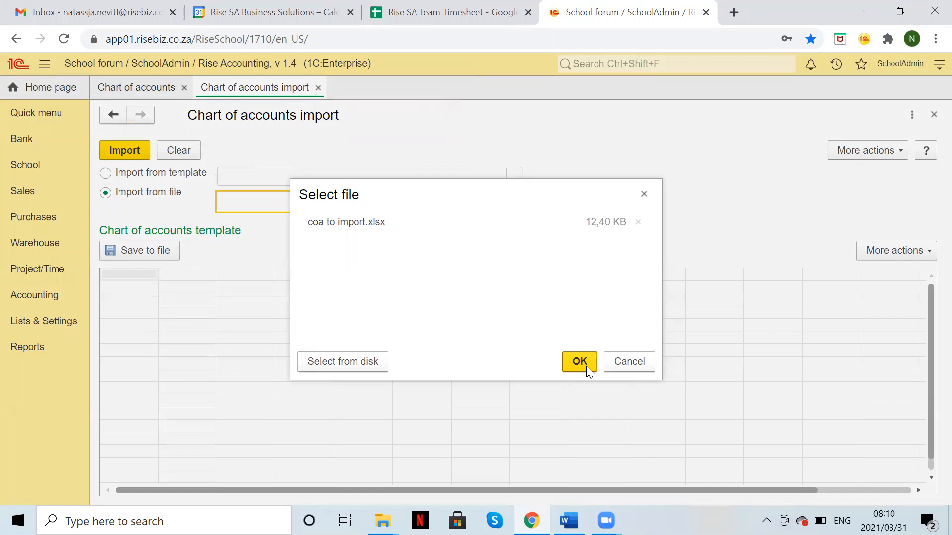
{"action": "left_click", "coordinate": [579, 362]}
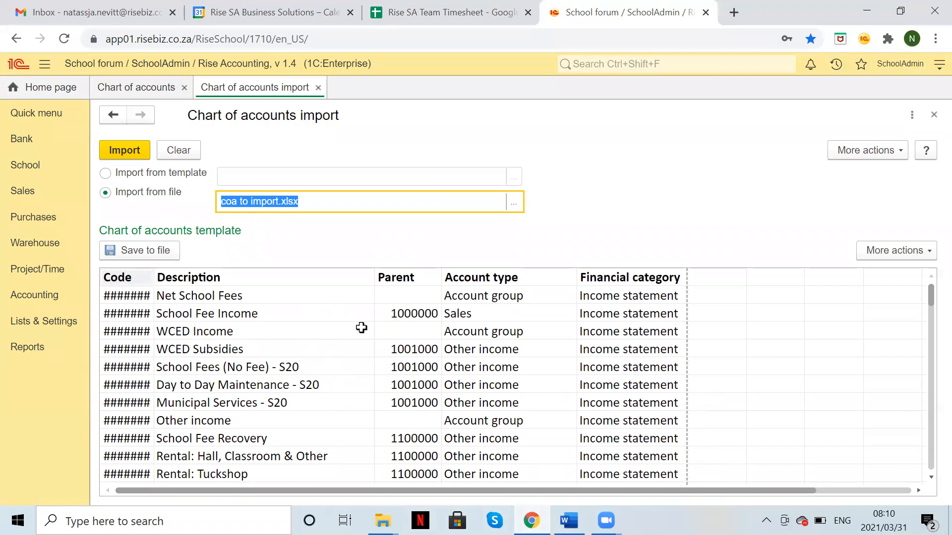
Step: Import the previewed accounts, acknowledge the Done! message, and close the import tab
{"action": "left_click", "coordinate": [137, 150]}
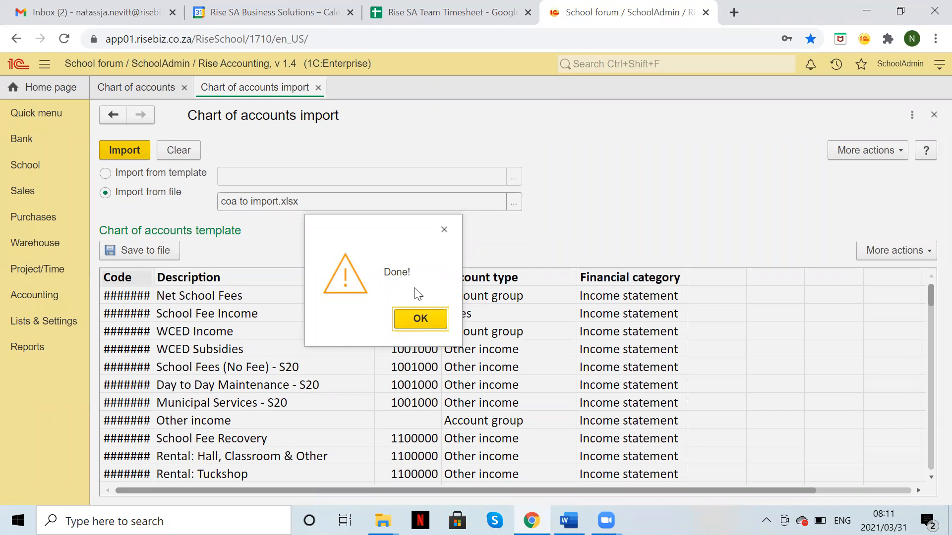
{"action": "left_click", "coordinate": [413, 322]}
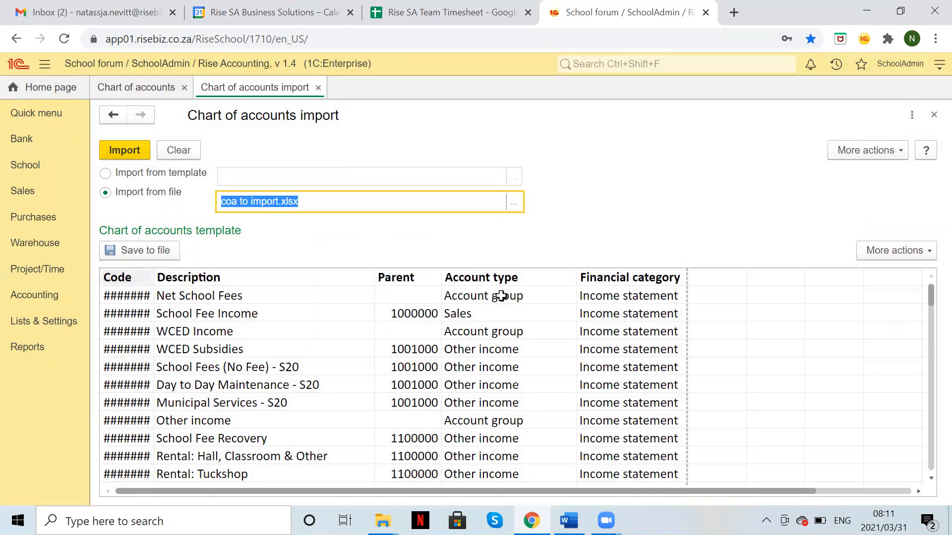
{"action": "left_click", "coordinate": [934, 116]}
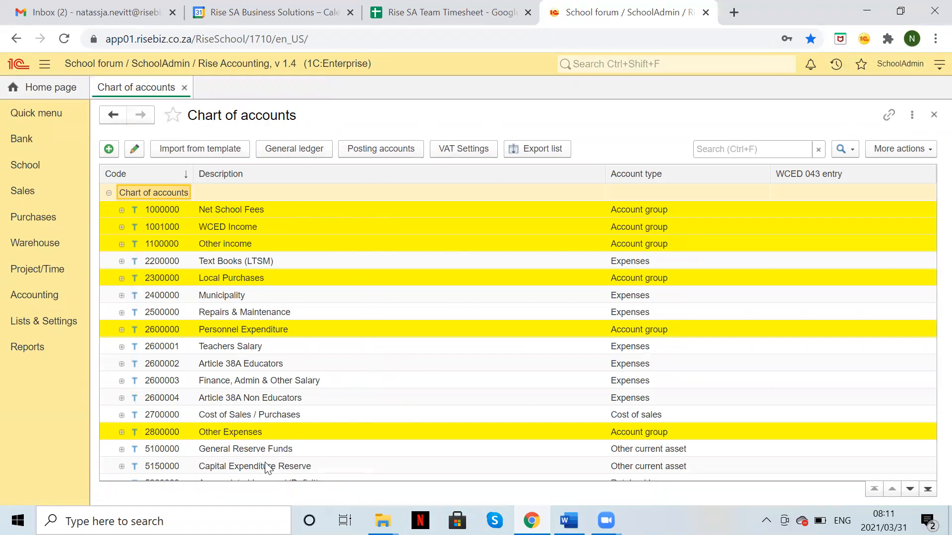
Step: Expand and collapse Net School Fees and WCED Income to check their accounts
{"action": "left_click", "coordinate": [214, 209]}
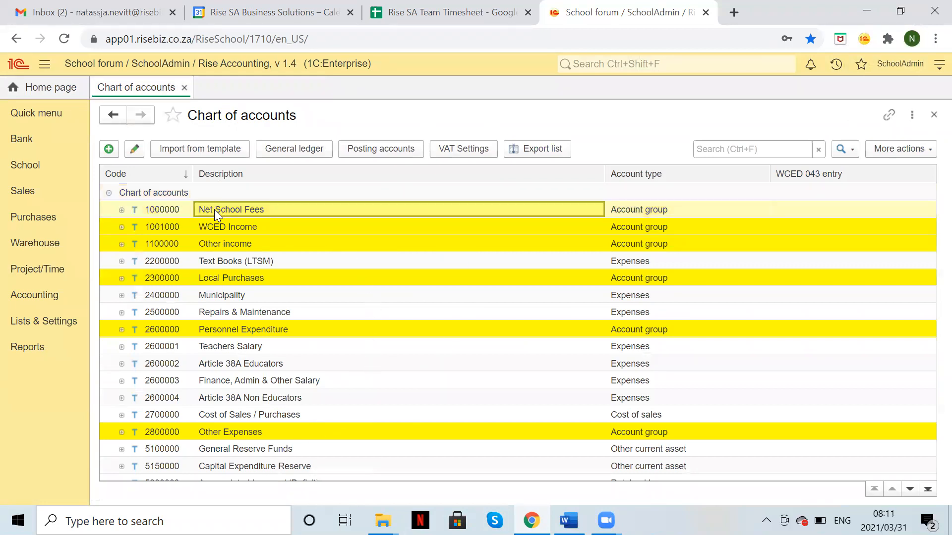
{"action": "left_click", "coordinate": [121, 210]}
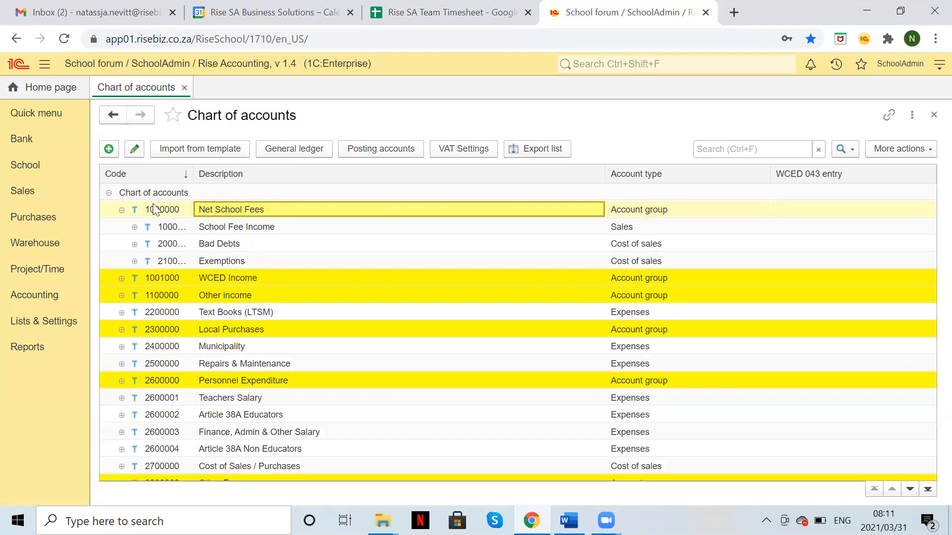
{"action": "left_click", "coordinate": [121, 210]}
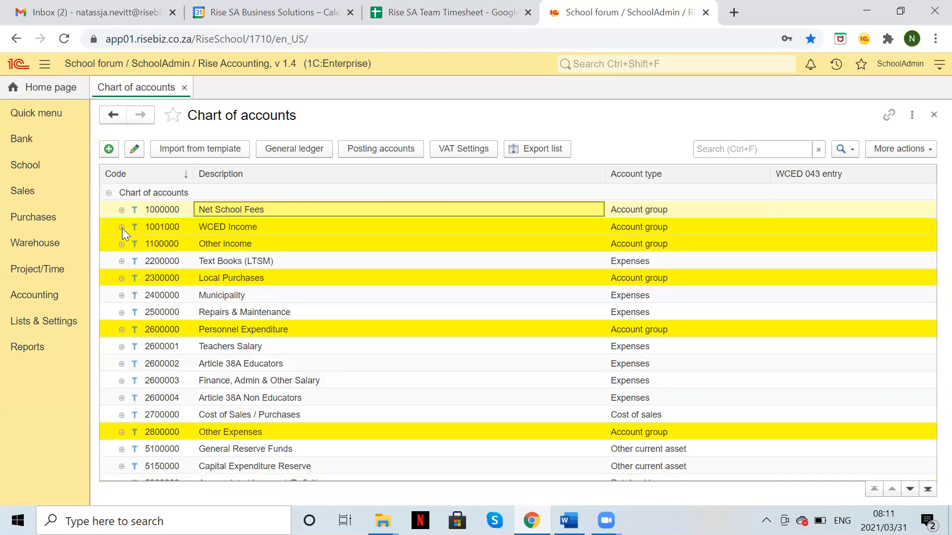
{"action": "left_click", "coordinate": [122, 228]}
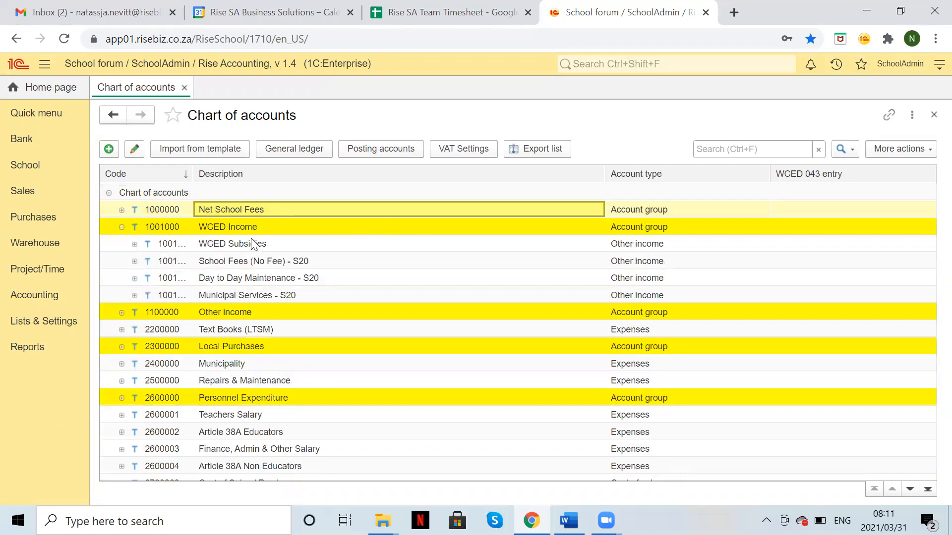
{"action": "left_click", "coordinate": [122, 227]}
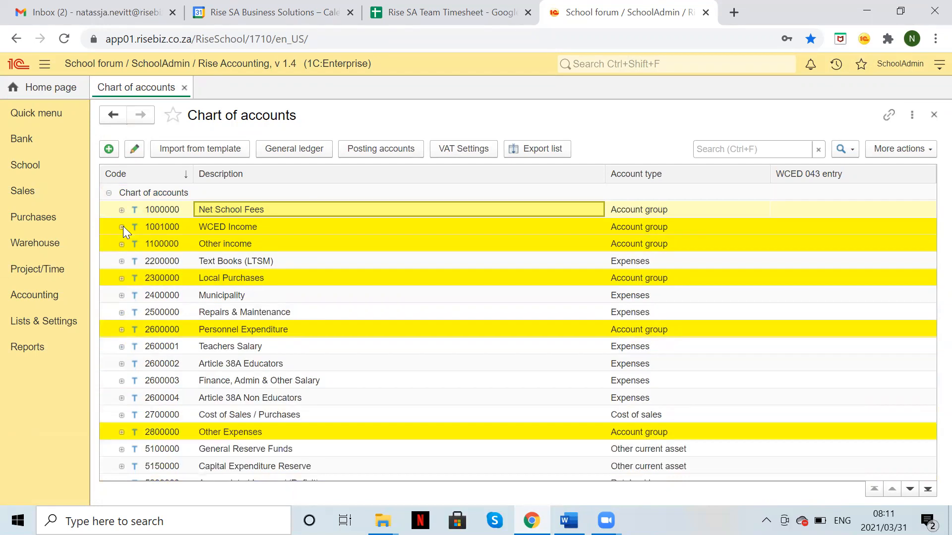
Step: Inspect the Text Books (LTSM) account without changes, then leave Net School Fees expanded
{"action": "left_click", "coordinate": [293, 266]}
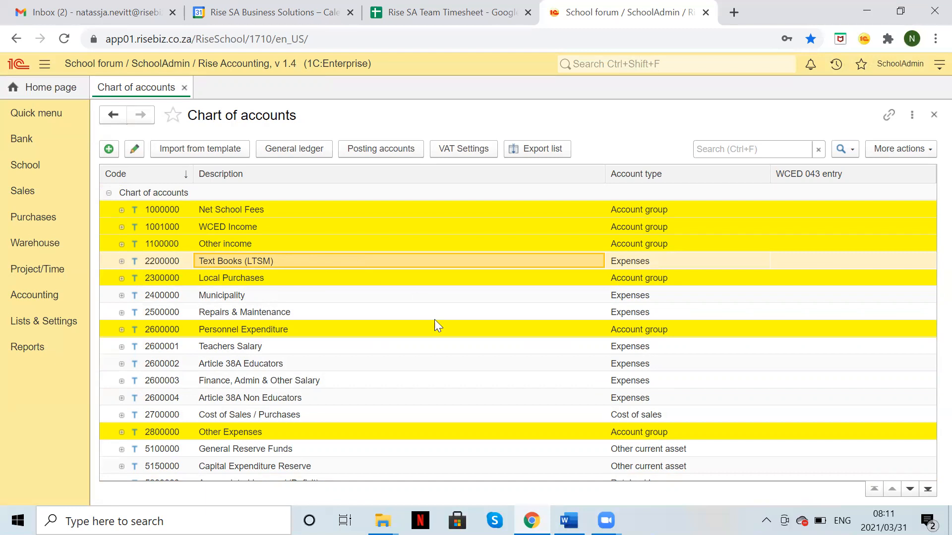
{"action": "double_click", "coordinate": [353, 261]}
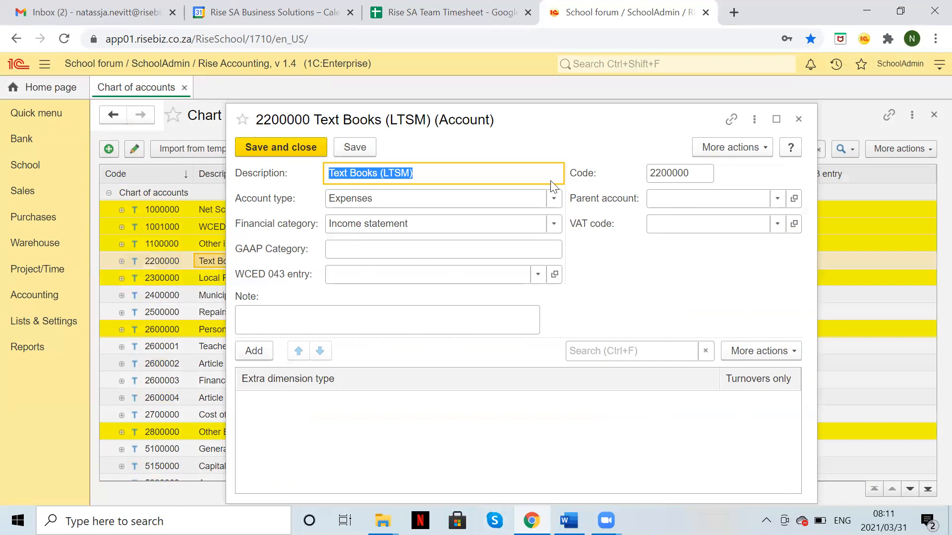
{"action": "left_click", "coordinate": [797, 119]}
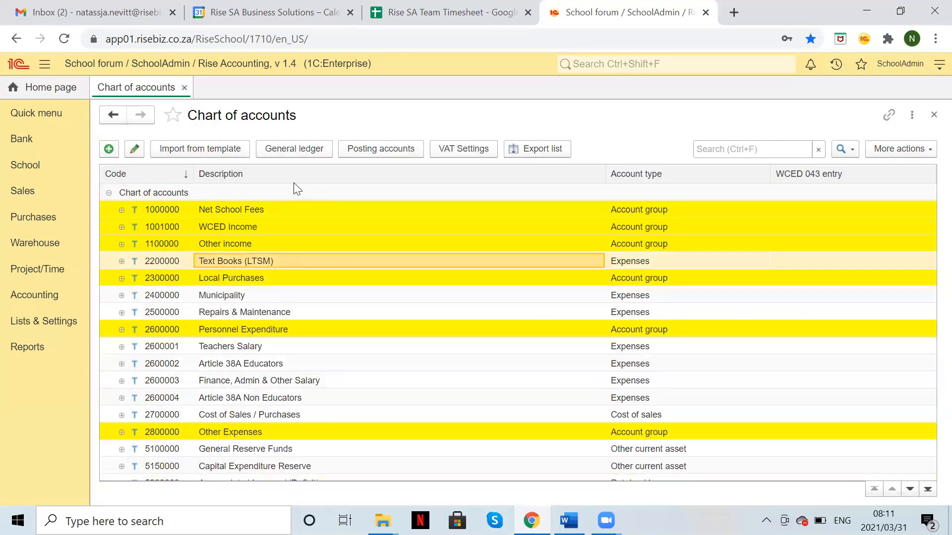
{"action": "left_click", "coordinate": [120, 209]}
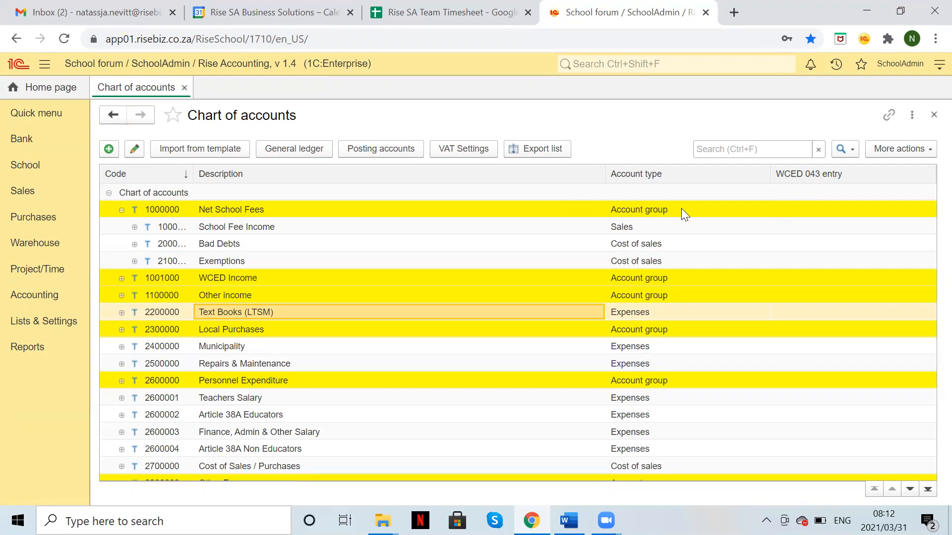
{"action": "left_click", "coordinate": [554, 213]}
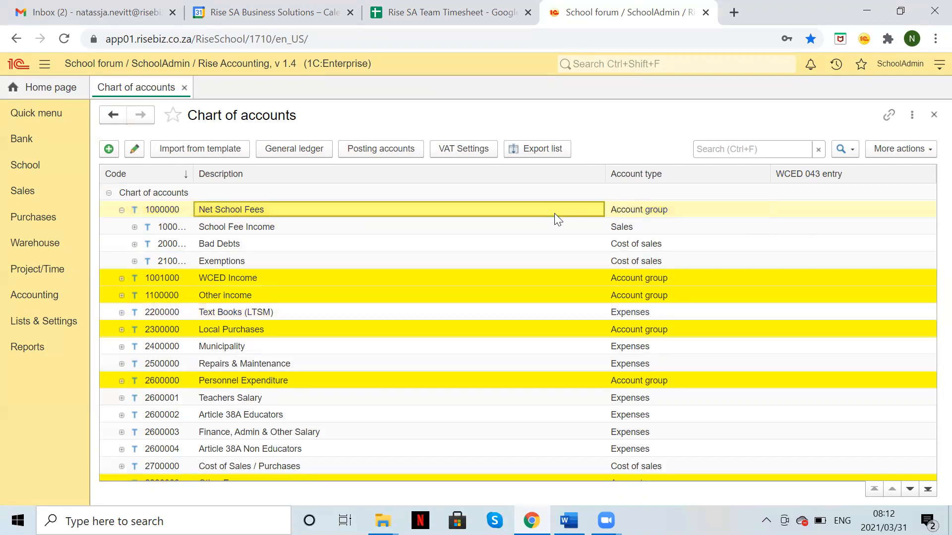
{"action": "left_click", "coordinate": [656, 209]}
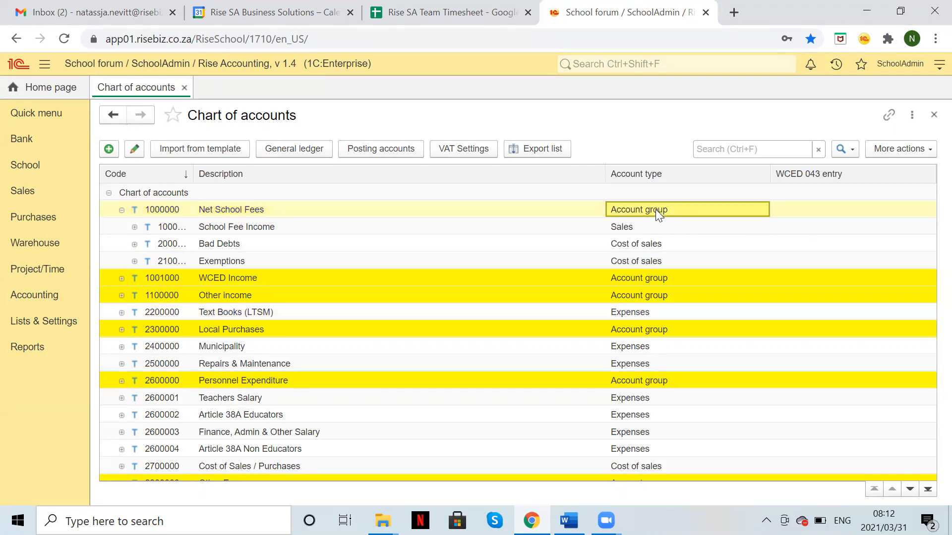
{"action": "left_click", "coordinate": [249, 230]}
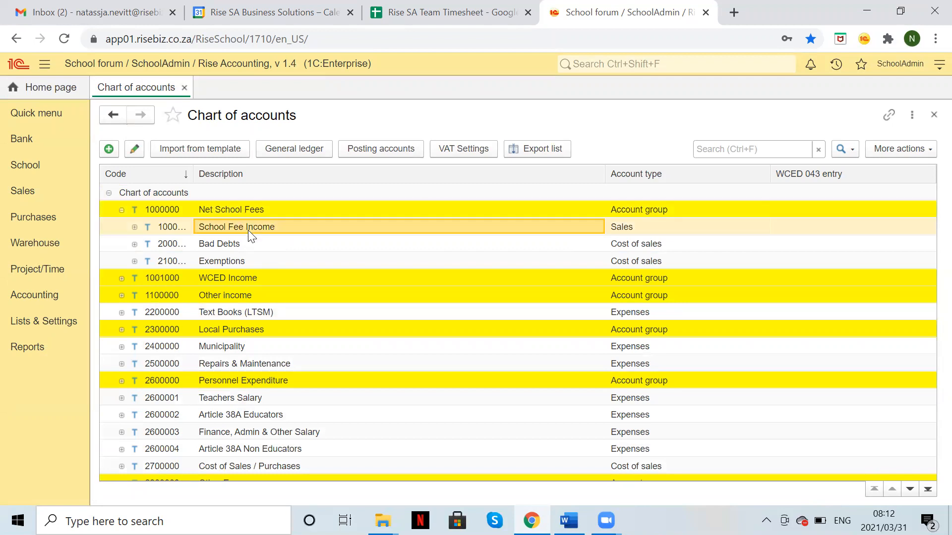
{"action": "left_click", "coordinate": [636, 245]}
{"action": "left_click", "coordinate": [631, 259]}
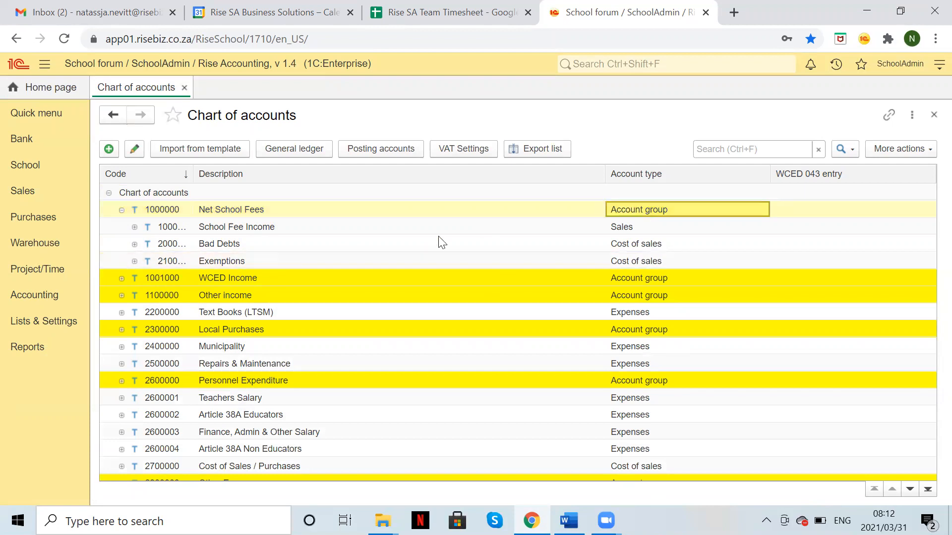
{"action": "left_click", "coordinate": [122, 210]}
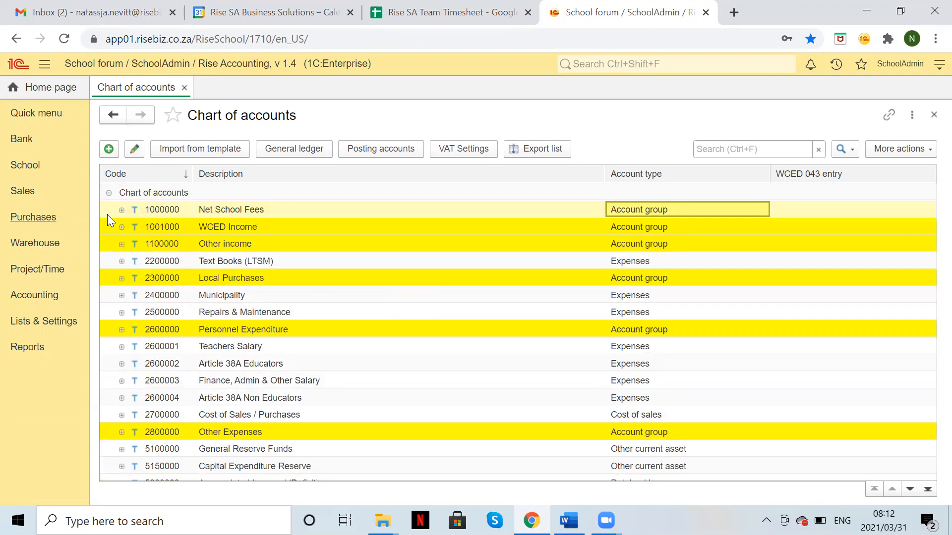
{"action": "left_click", "coordinate": [122, 227]}
{"action": "left_click", "coordinate": [121, 227]}
{"action": "left_click", "coordinate": [122, 244]}
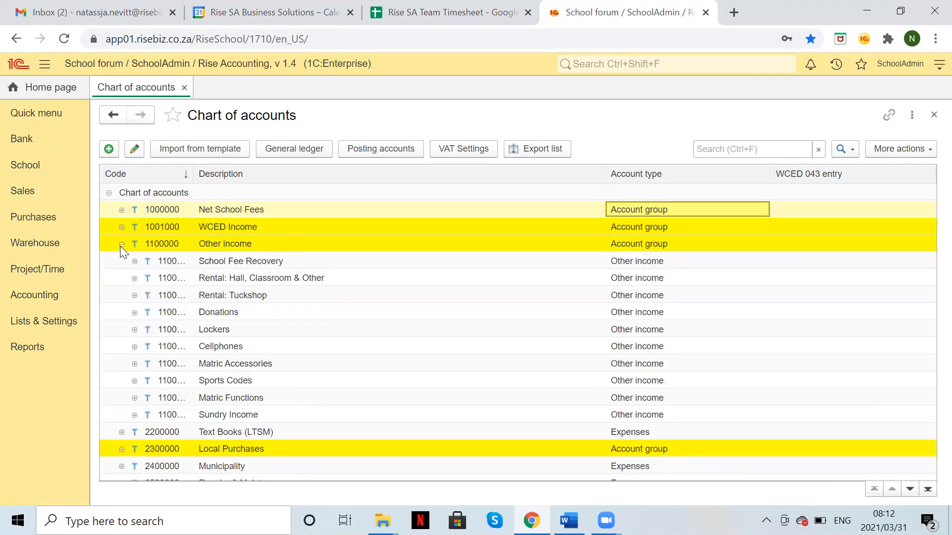
{"action": "left_click", "coordinate": [121, 244]}
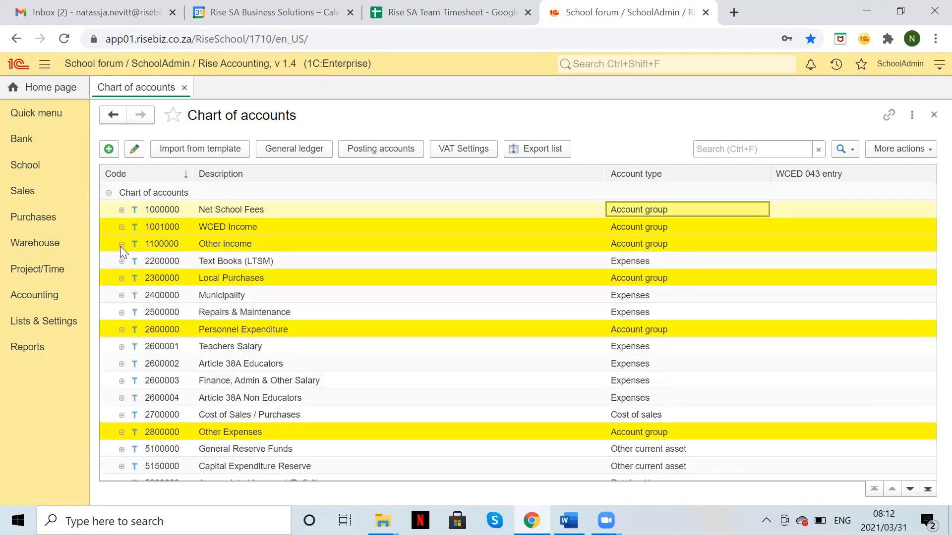
{"action": "left_click", "coordinate": [122, 279]}
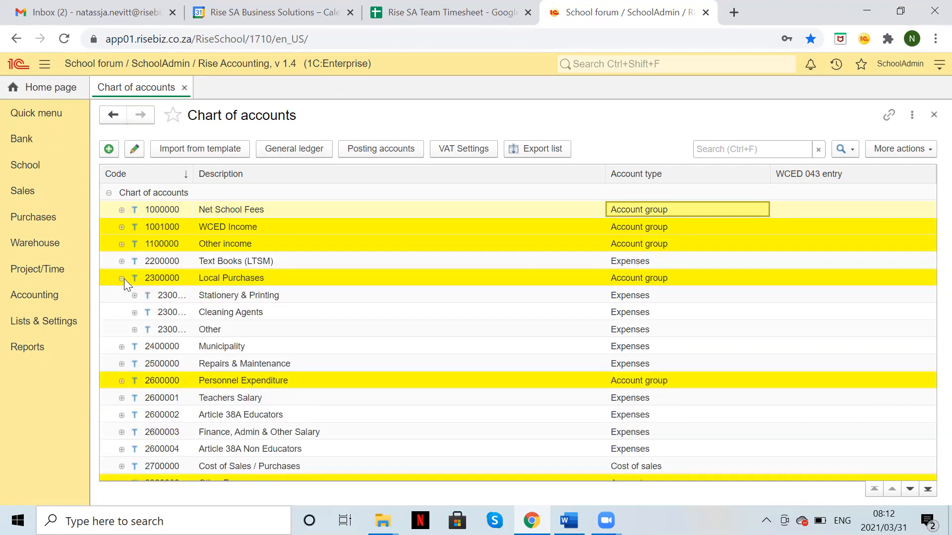
{"action": "left_click", "coordinate": [122, 278]}
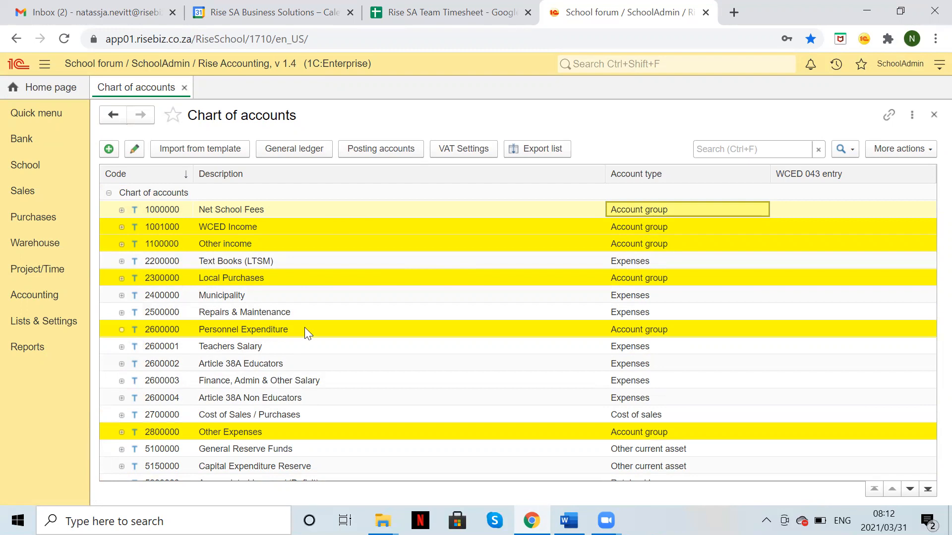
{"action": "left_click", "coordinate": [276, 329]}
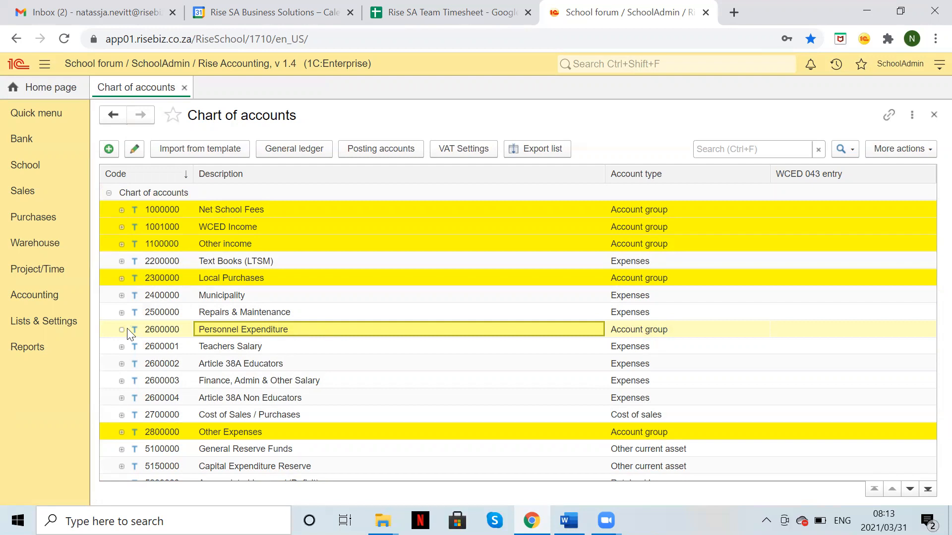
{"action": "left_click", "coordinate": [166, 333]}
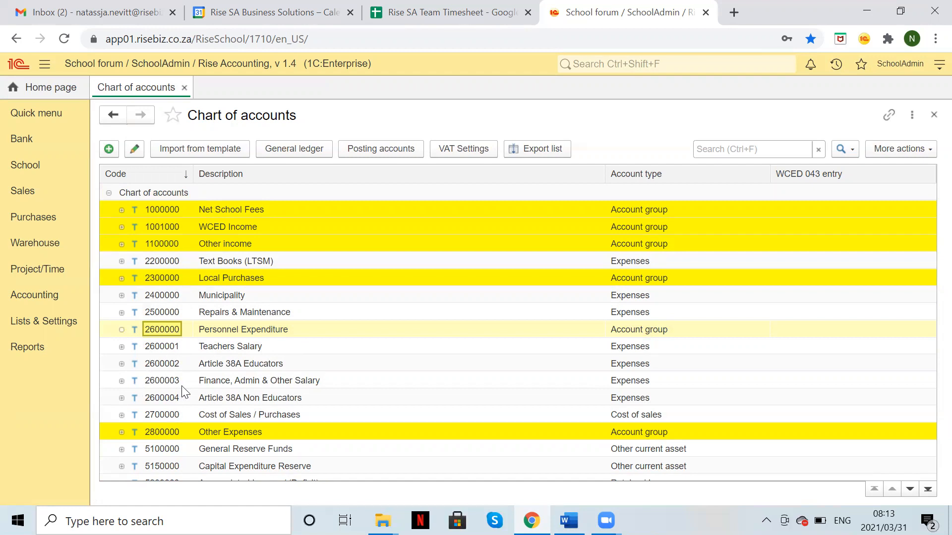
Step: Give Teachers Salary and Article 38A Educators the parent 2600000 Personnel Expenditure; widen the Code column
{"action": "double_click", "coordinate": [221, 347]}
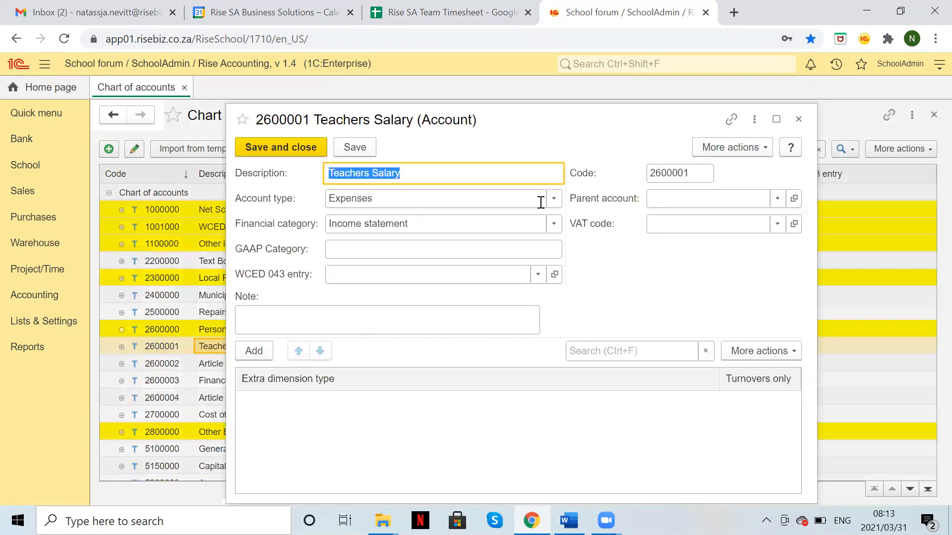
{"action": "left_click", "coordinate": [670, 200]}
{"action": "type", "text": "pern"}
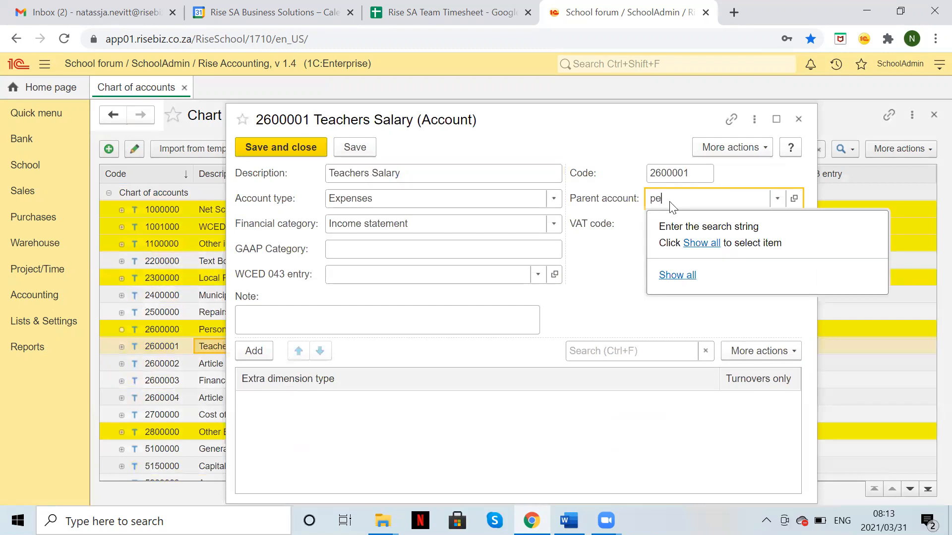
{"action": "key", "text": "BackSpace"}
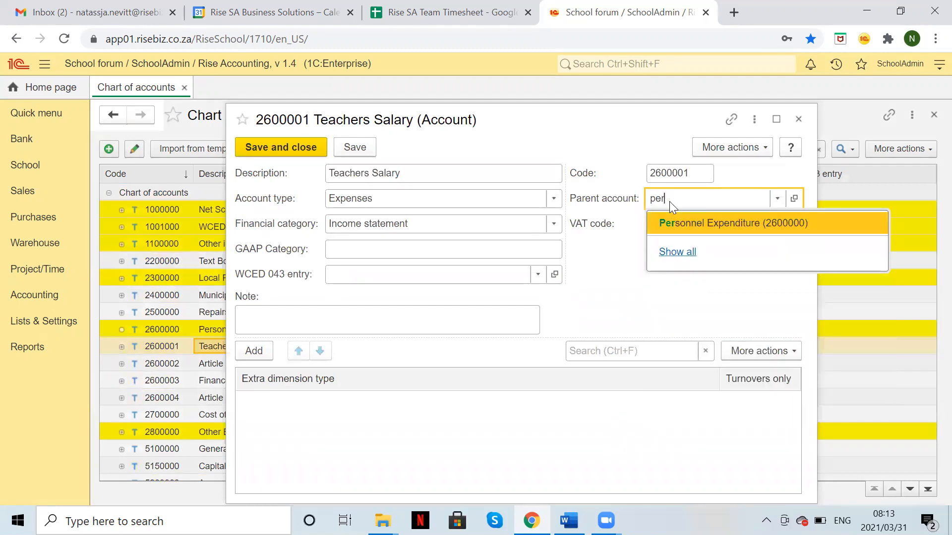
{"action": "key", "text": "Return"}
{"action": "left_click", "coordinate": [304, 154]}
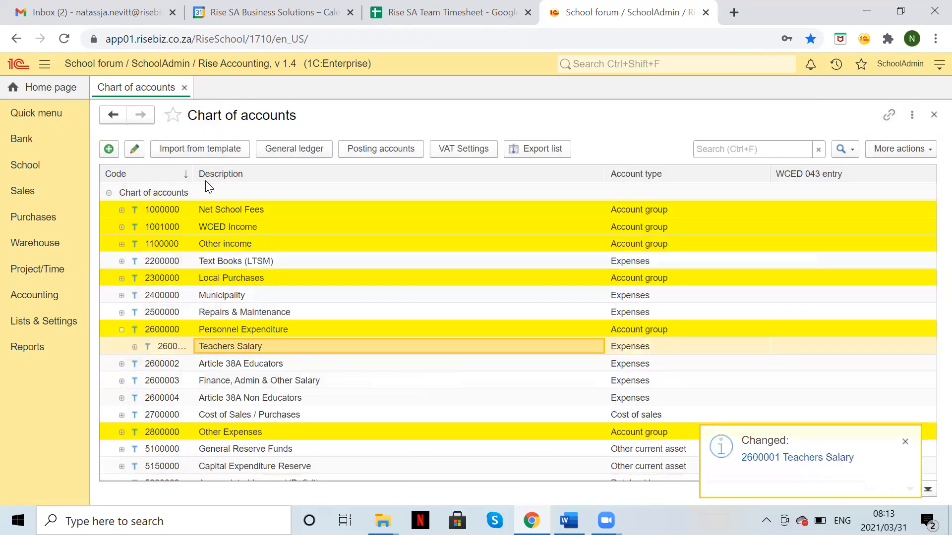
{"action": "left_click_drag", "start_coordinate": [195, 173], "coordinate": [243, 179]}
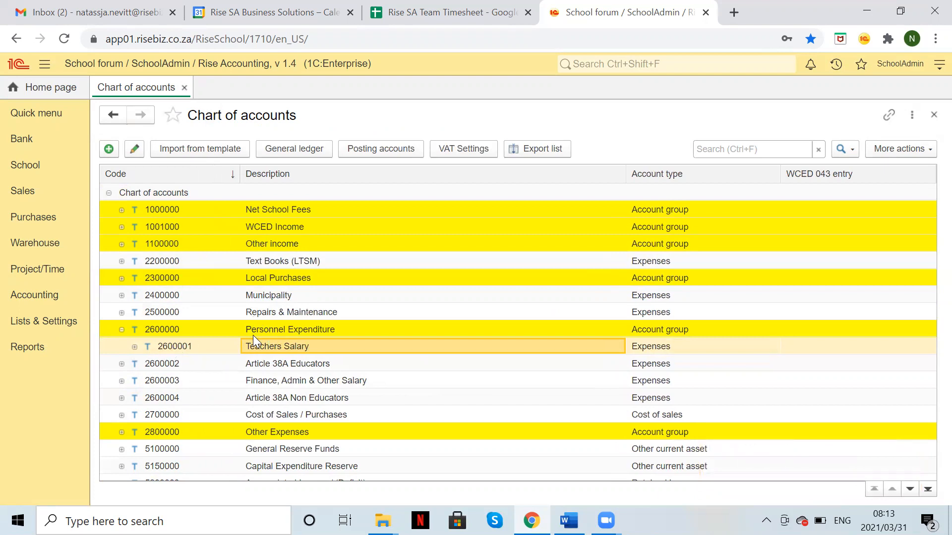
{"action": "double_click", "coordinate": [272, 362]}
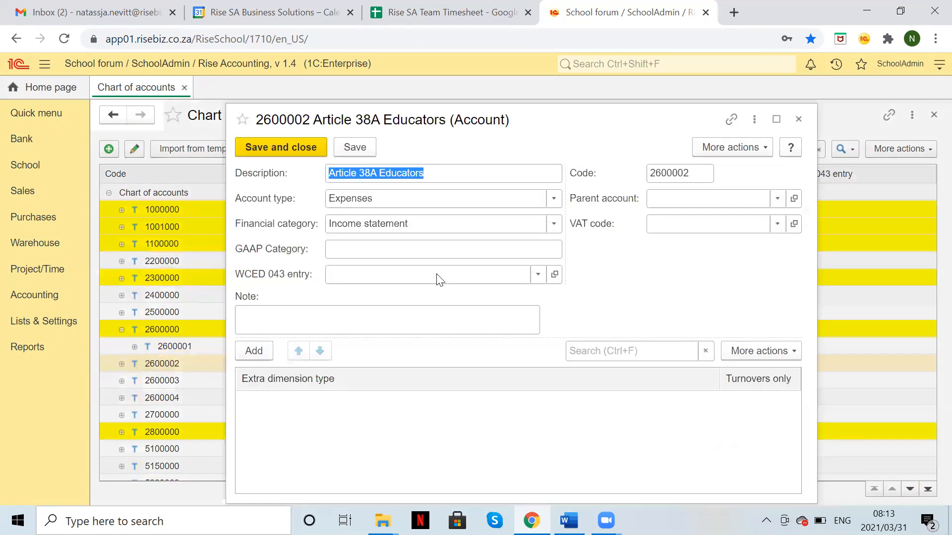
{"action": "left_click", "coordinate": [726, 196]}
{"action": "type", "text": "26"}
{"action": "key", "text": "Return"}
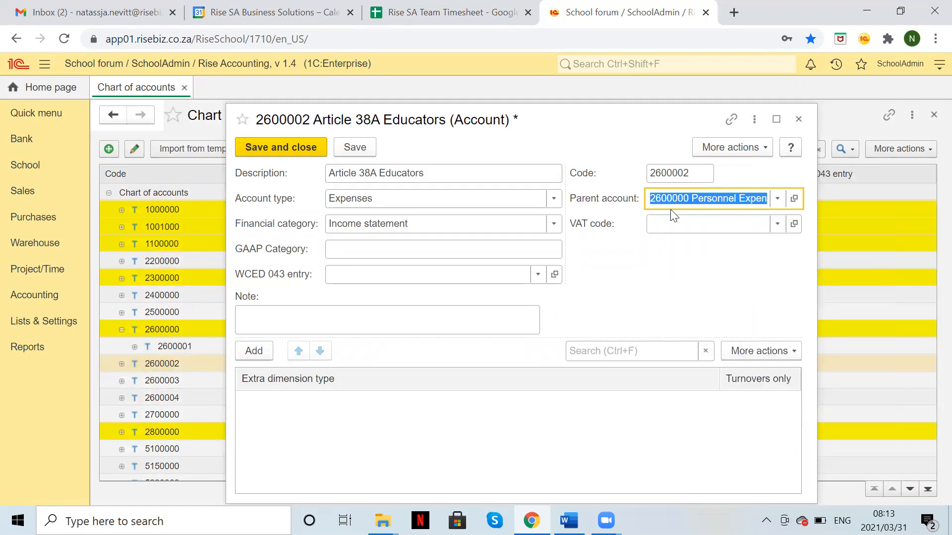
{"action": "left_click", "coordinate": [291, 149]}
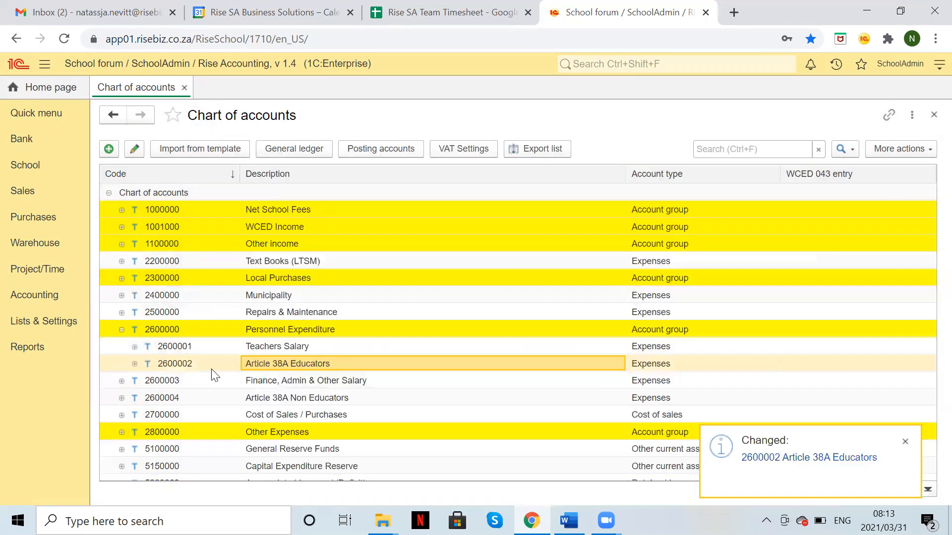
Step: Give Finance, Admin & Other Salary and Article 38A Non Educators the parent 2600000 Personnel Expenditure
{"action": "double_click", "coordinate": [229, 386]}
{"action": "left_click", "coordinate": [727, 200]}
{"action": "type", "text": "260"}
{"action": "key", "text": "Return"}
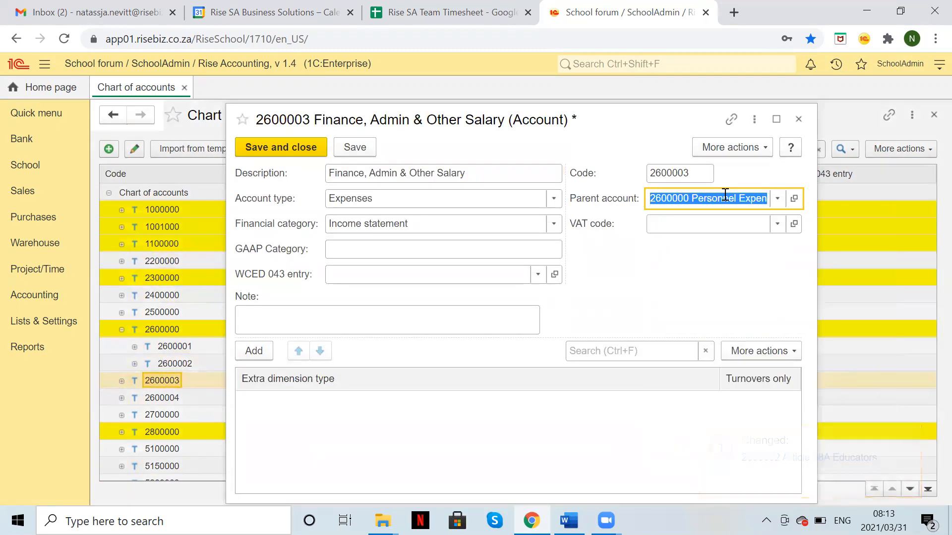
{"action": "left_click", "coordinate": [282, 148]}
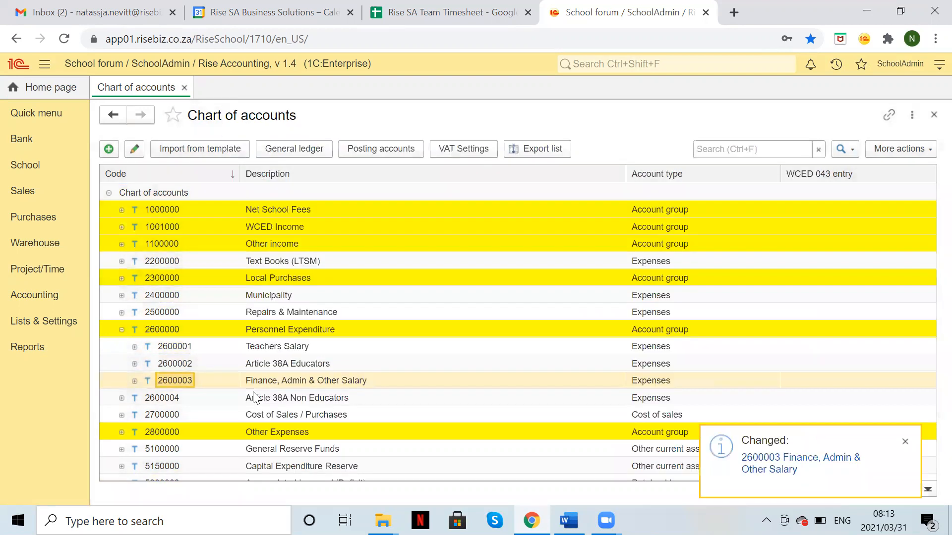
{"action": "double_click", "coordinate": [253, 397]}
{"action": "left_click", "coordinate": [720, 199]}
{"action": "type", "text": "26"}
{"action": "key", "text": "Return"}
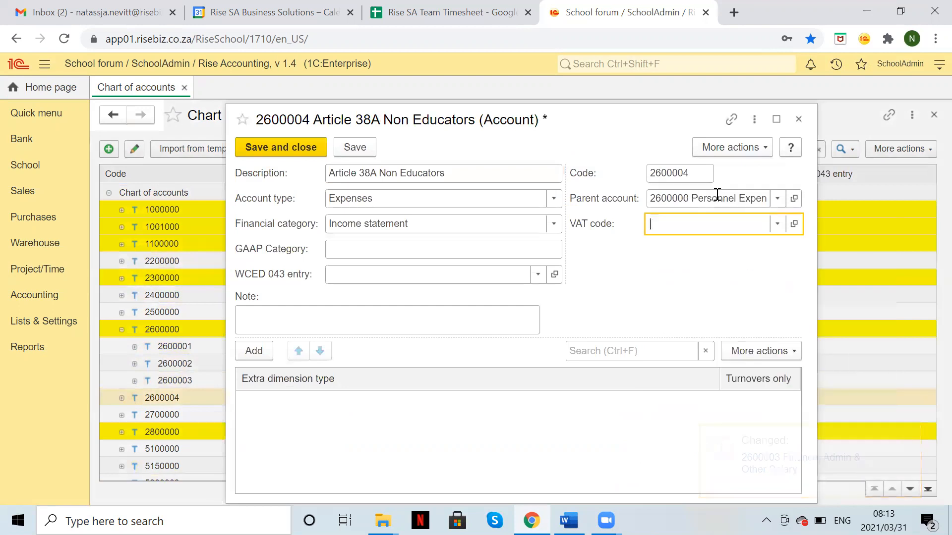
{"action": "left_click", "coordinate": [277, 147]}
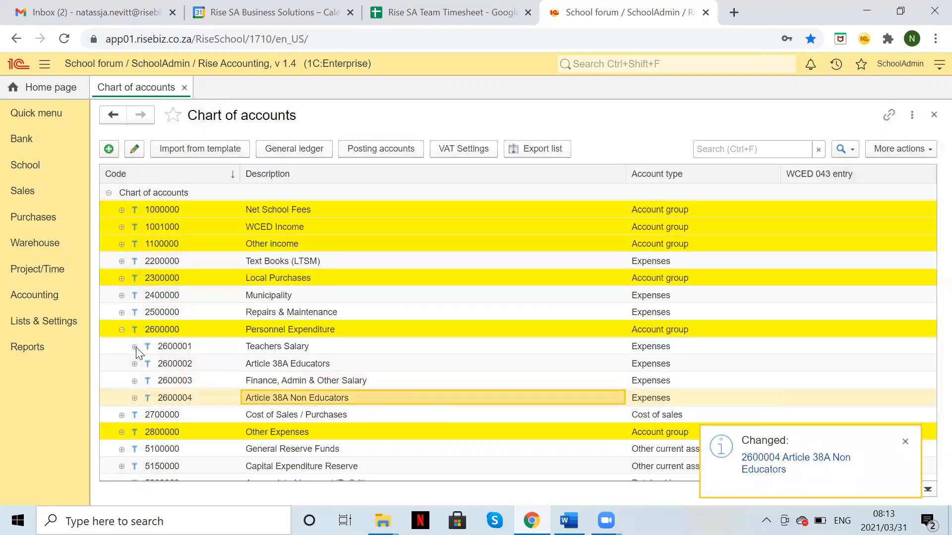
{"action": "left_click", "coordinate": [121, 329]}
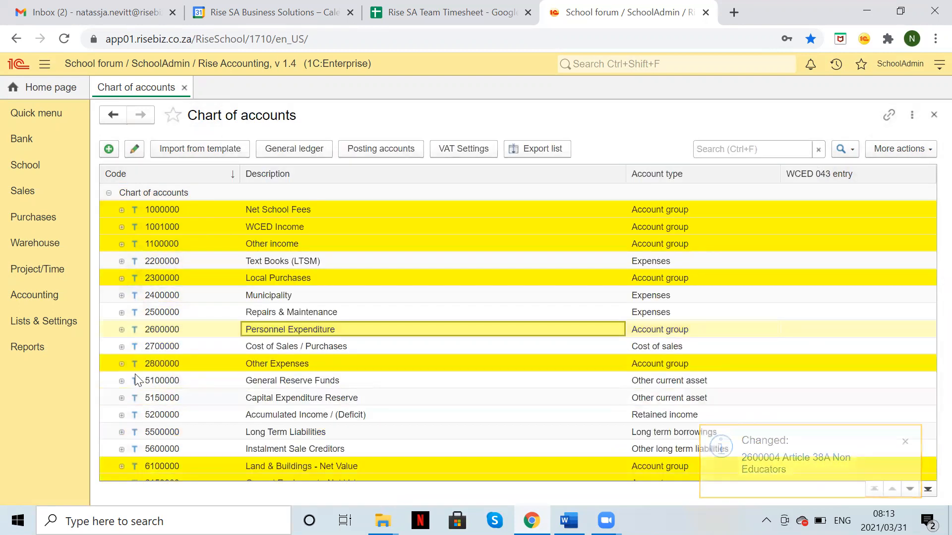
Step: Check Personnel Expenditure's four accounts, then expand Other income and select 1100010 Sundry Income
{"action": "left_click", "coordinate": [122, 330]}
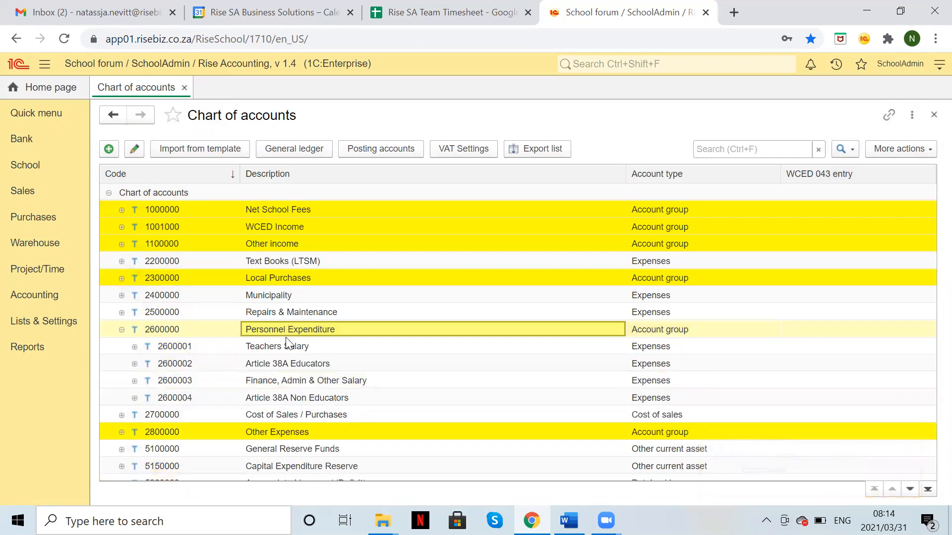
{"action": "left_click", "coordinate": [121, 329]}
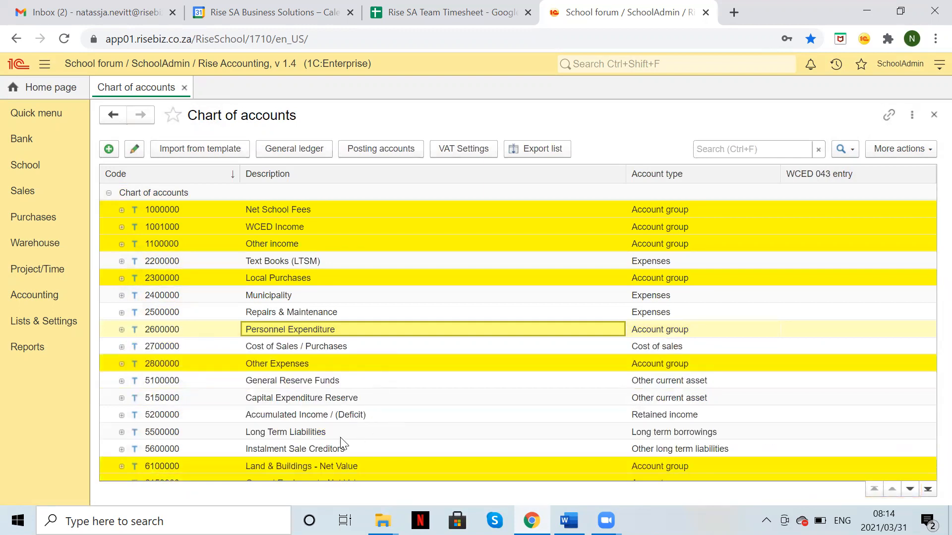
{"action": "scroll", "coordinate": [340, 438], "scroll_direction": "down", "scroll_amount": 8}
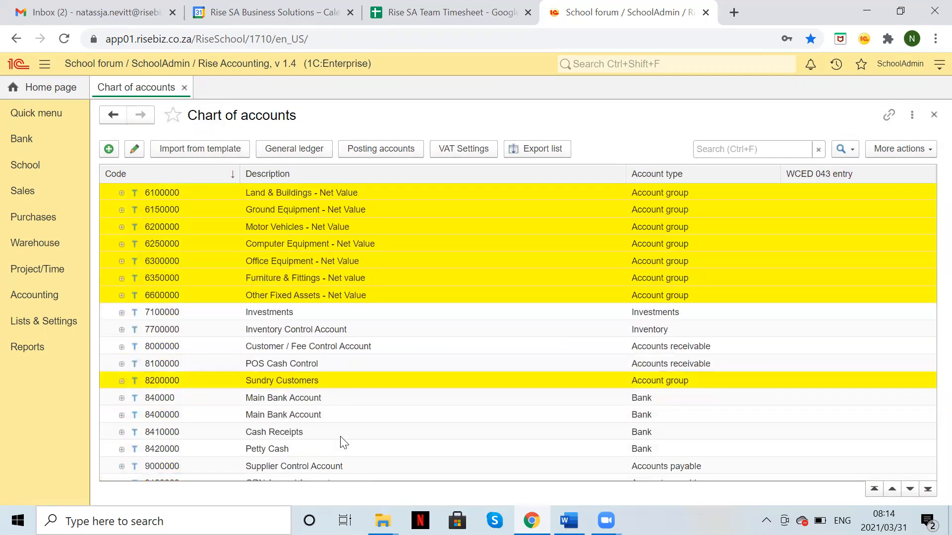
{"action": "scroll", "coordinate": [341, 436], "scroll_direction": "up", "scroll_amount": 8}
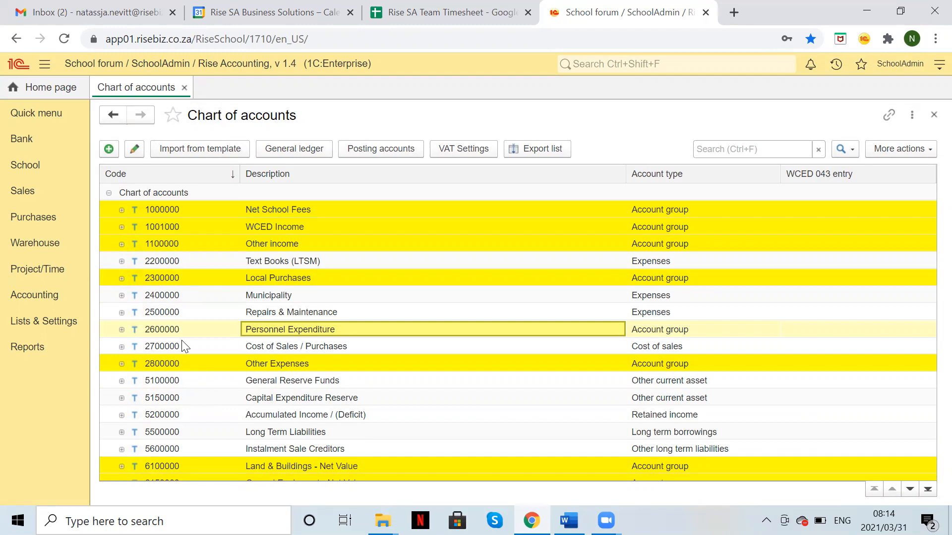
{"action": "left_click", "coordinate": [121, 244]}
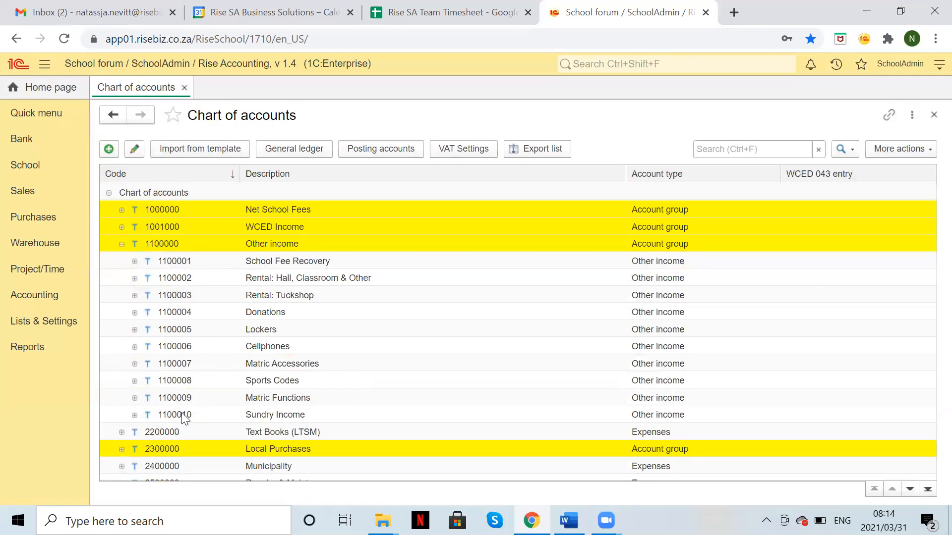
{"action": "left_click", "coordinate": [197, 419]}
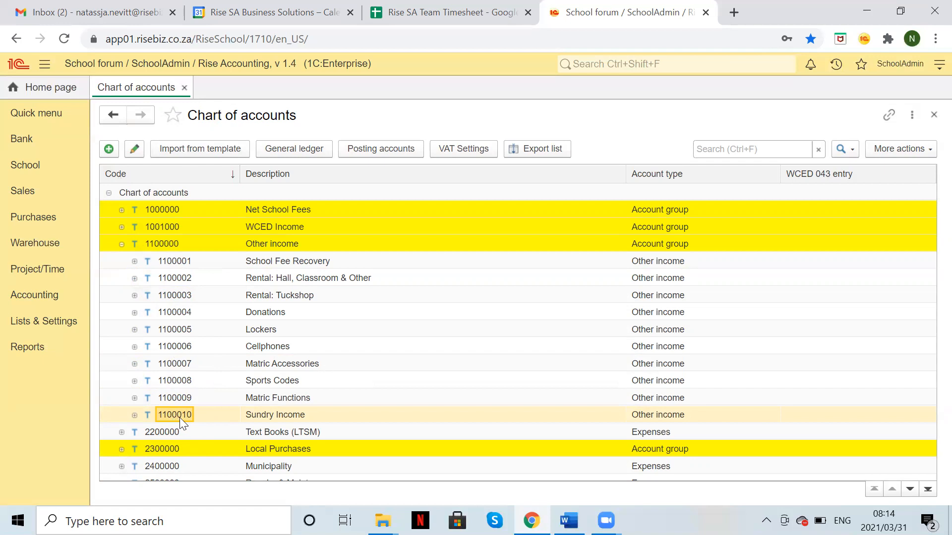
Step: Create a new account with code 1100011, parent Other income, description 'COVID Income'
{"action": "left_click", "coordinate": [110, 154]}
{"action": "left_click", "coordinate": [731, 174]}
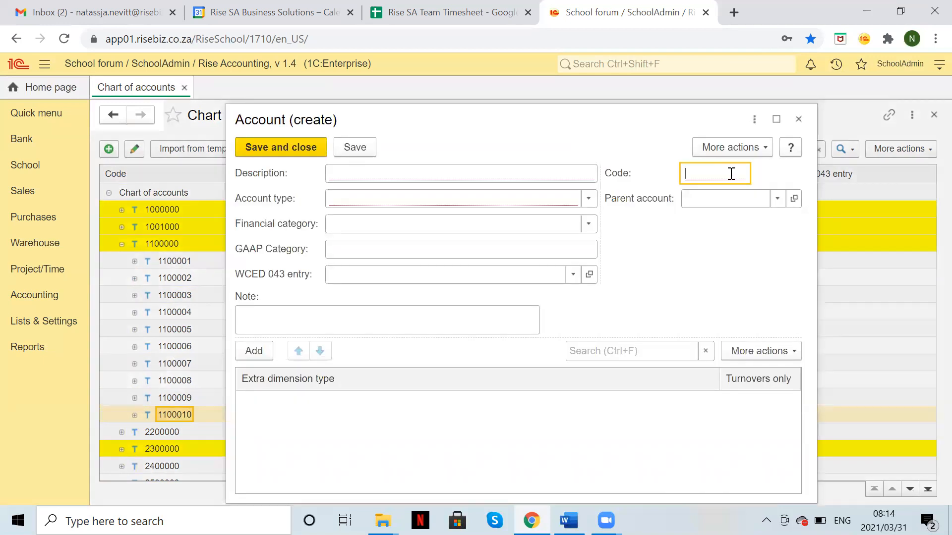
{"action": "type", "text": "1100011"}
{"action": "left_click", "coordinate": [722, 199]}
{"action": "type", "text": "oth"}
{"action": "key", "text": "Return"}
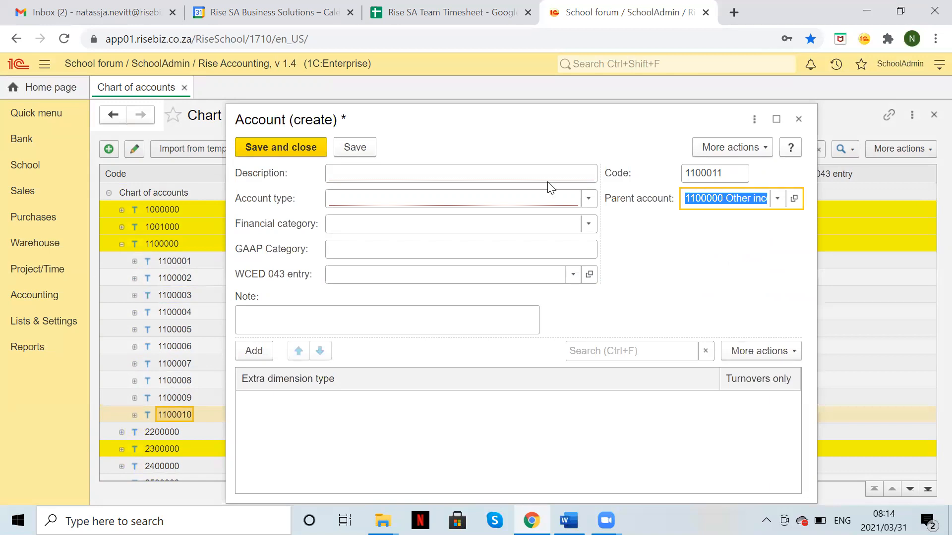
{"action": "left_click", "coordinate": [490, 174]}
{"action": "type", "text": "COVID Income"}
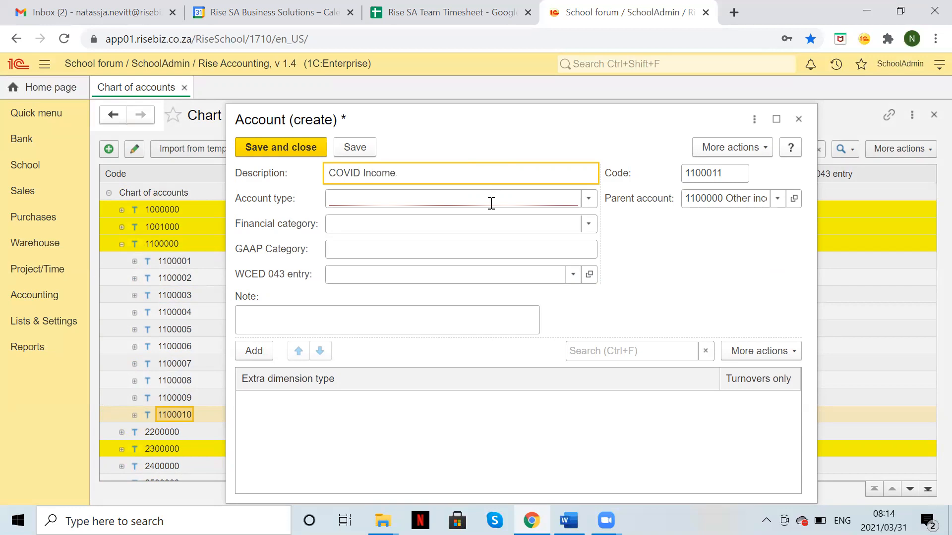
Step: Set its type to Other income and category to Income statement, then save it
{"action": "left_click", "coordinate": [491, 203]}
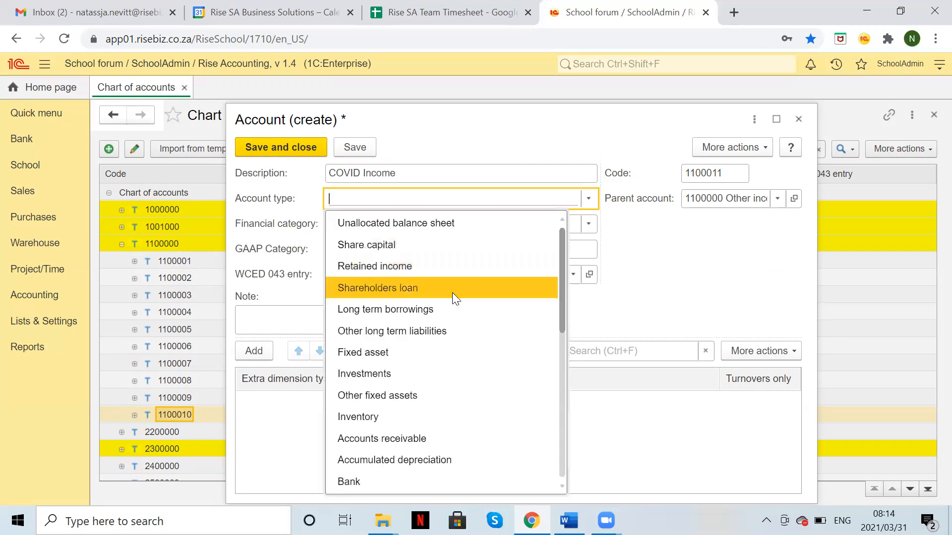
{"action": "scroll", "coordinate": [453, 295], "scroll_direction": "down", "scroll_amount": 3}
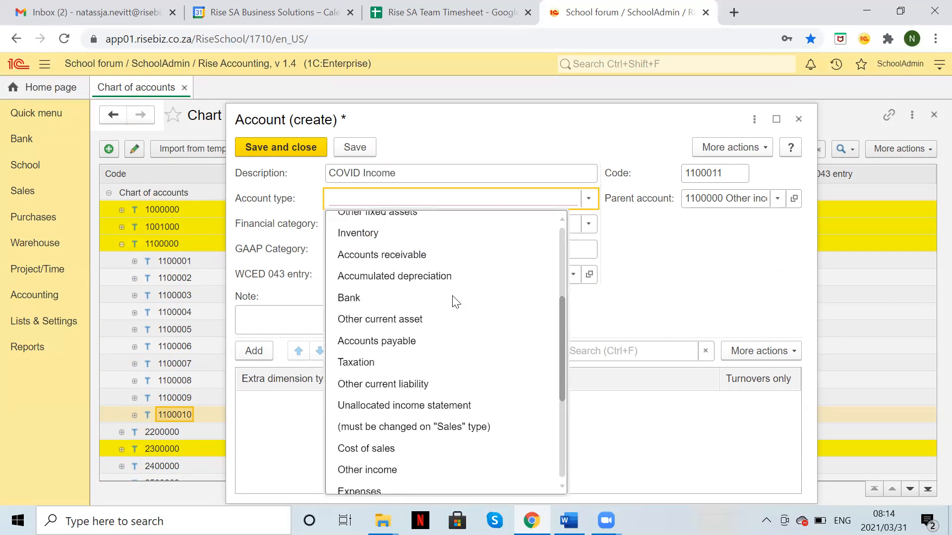
{"action": "left_click", "coordinate": [406, 468]}
{"action": "left_click", "coordinate": [340, 225]}
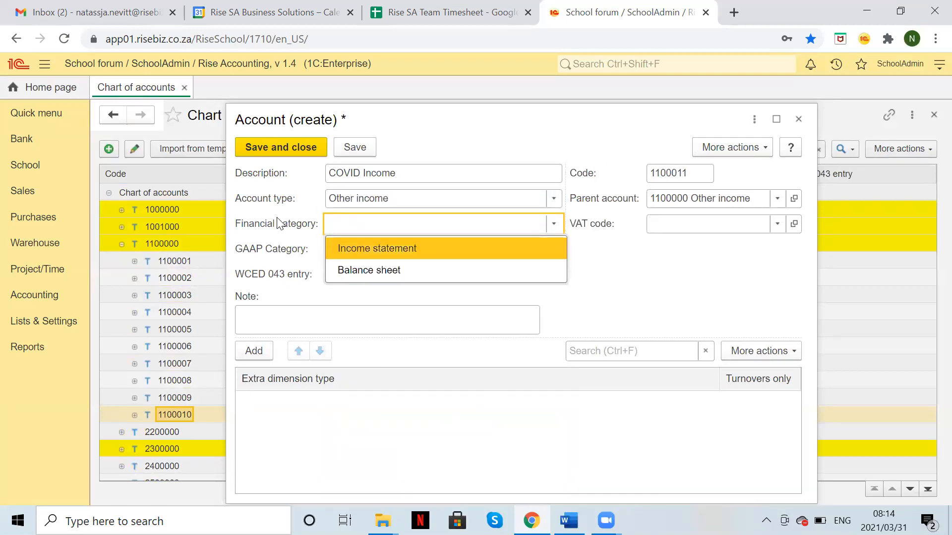
{"action": "left_click", "coordinate": [365, 245]}
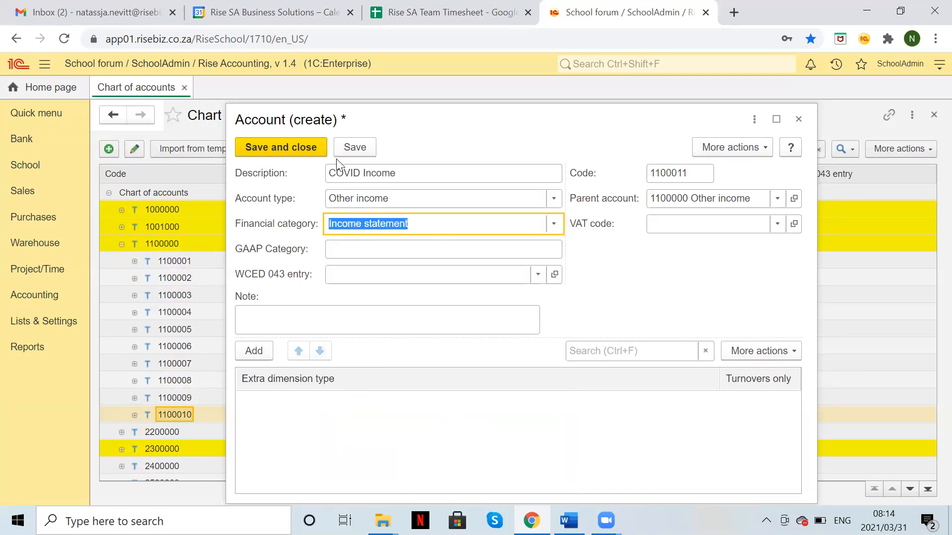
{"action": "left_click", "coordinate": [298, 145]}
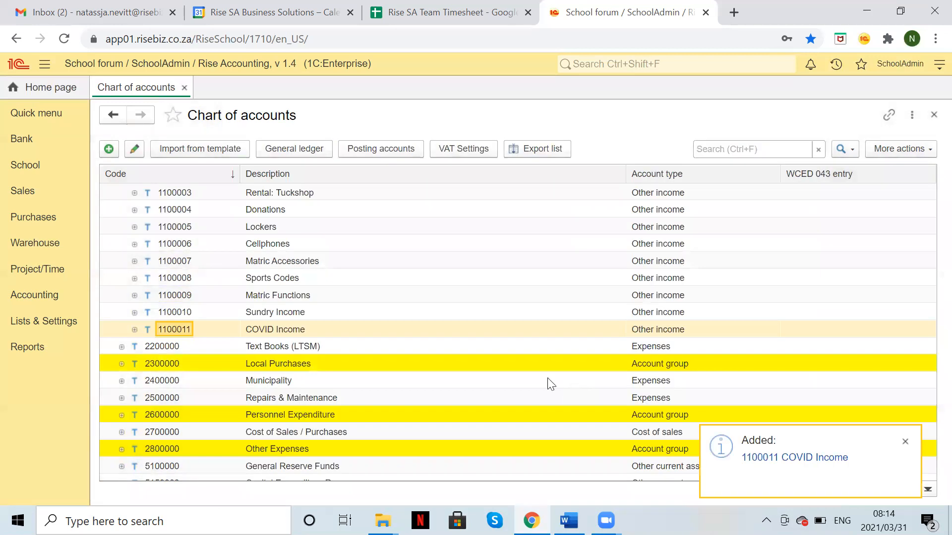
{"action": "scroll", "coordinate": [373, 293], "scroll_direction": "up", "scroll_amount": 2}
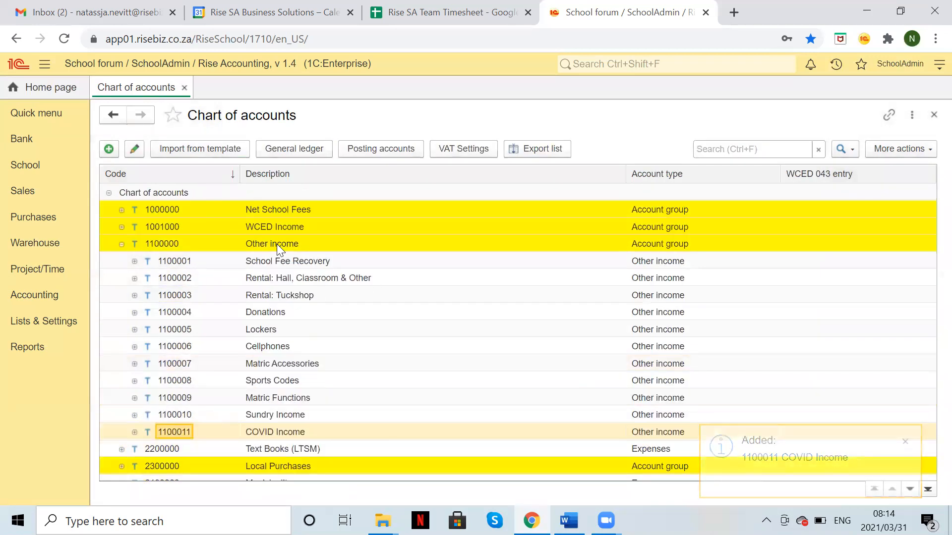